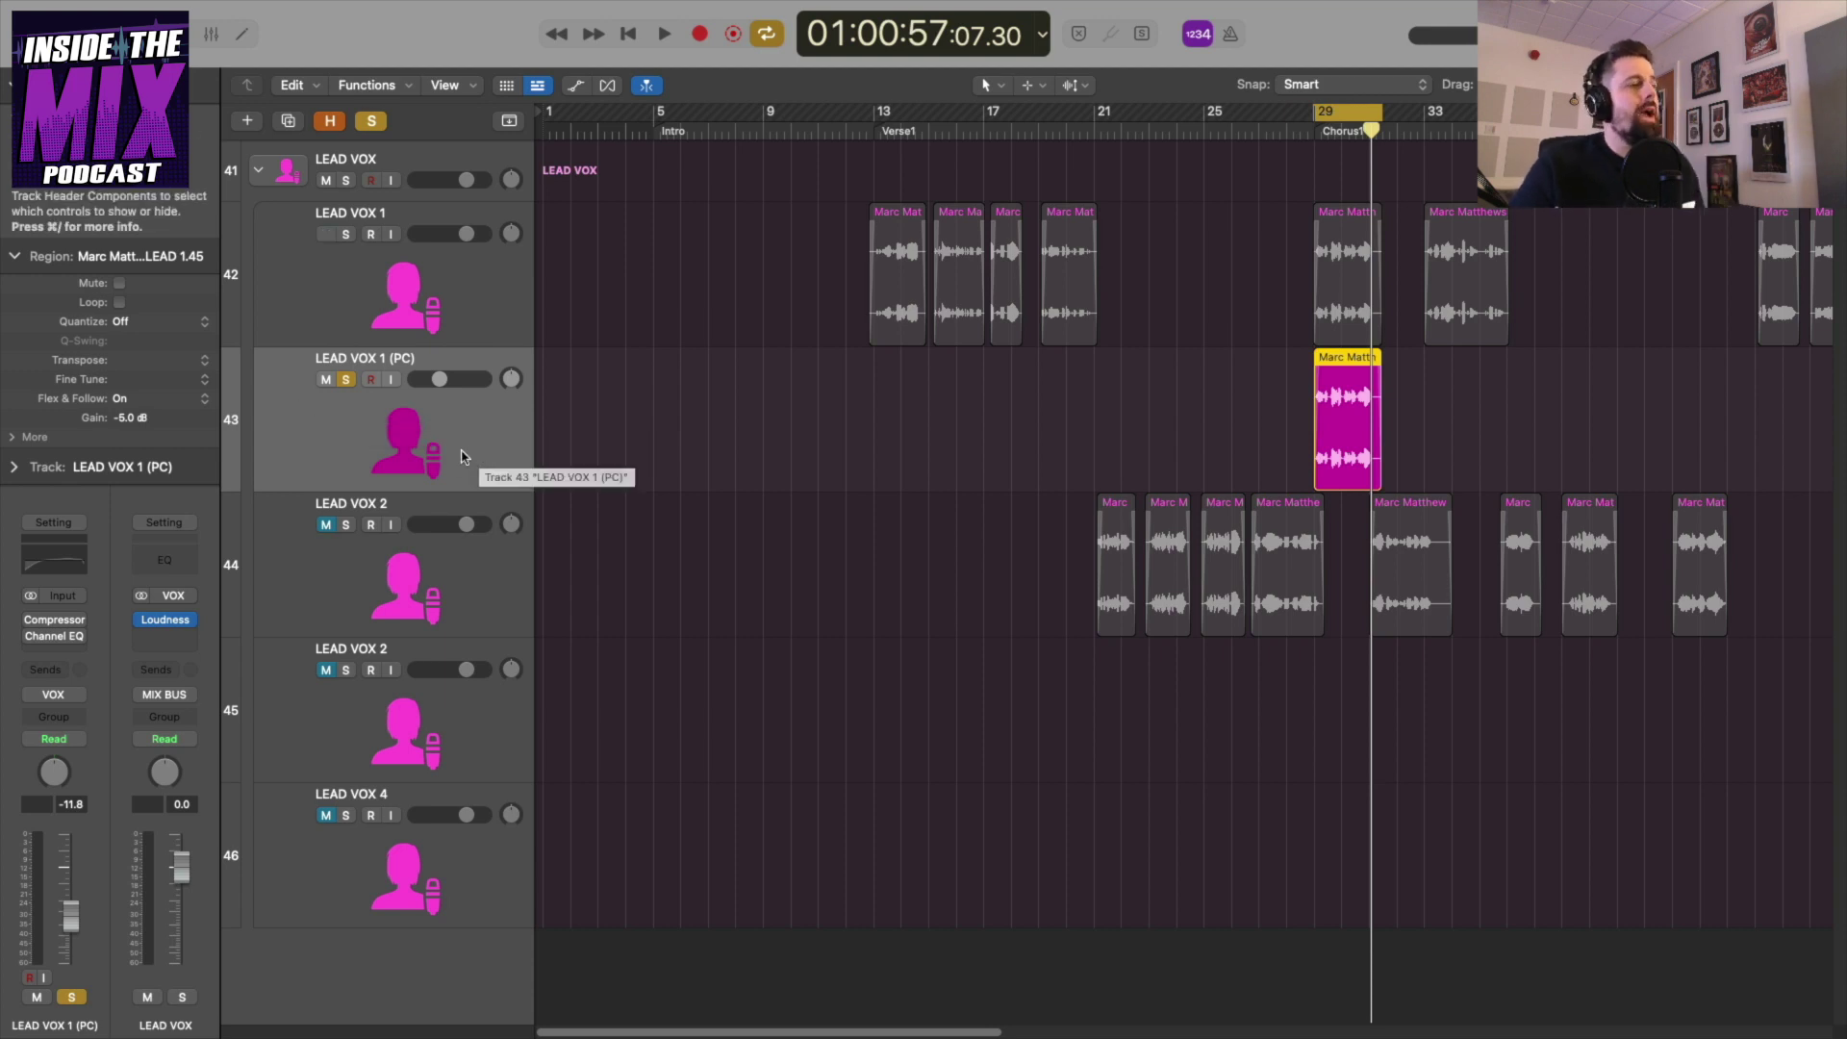
# Open the Compressor on LEAD VOX 1 (PC) and examine its threshold, ratio, make-up, attack and release settings.
pyautogui.moveTo(29, 640)
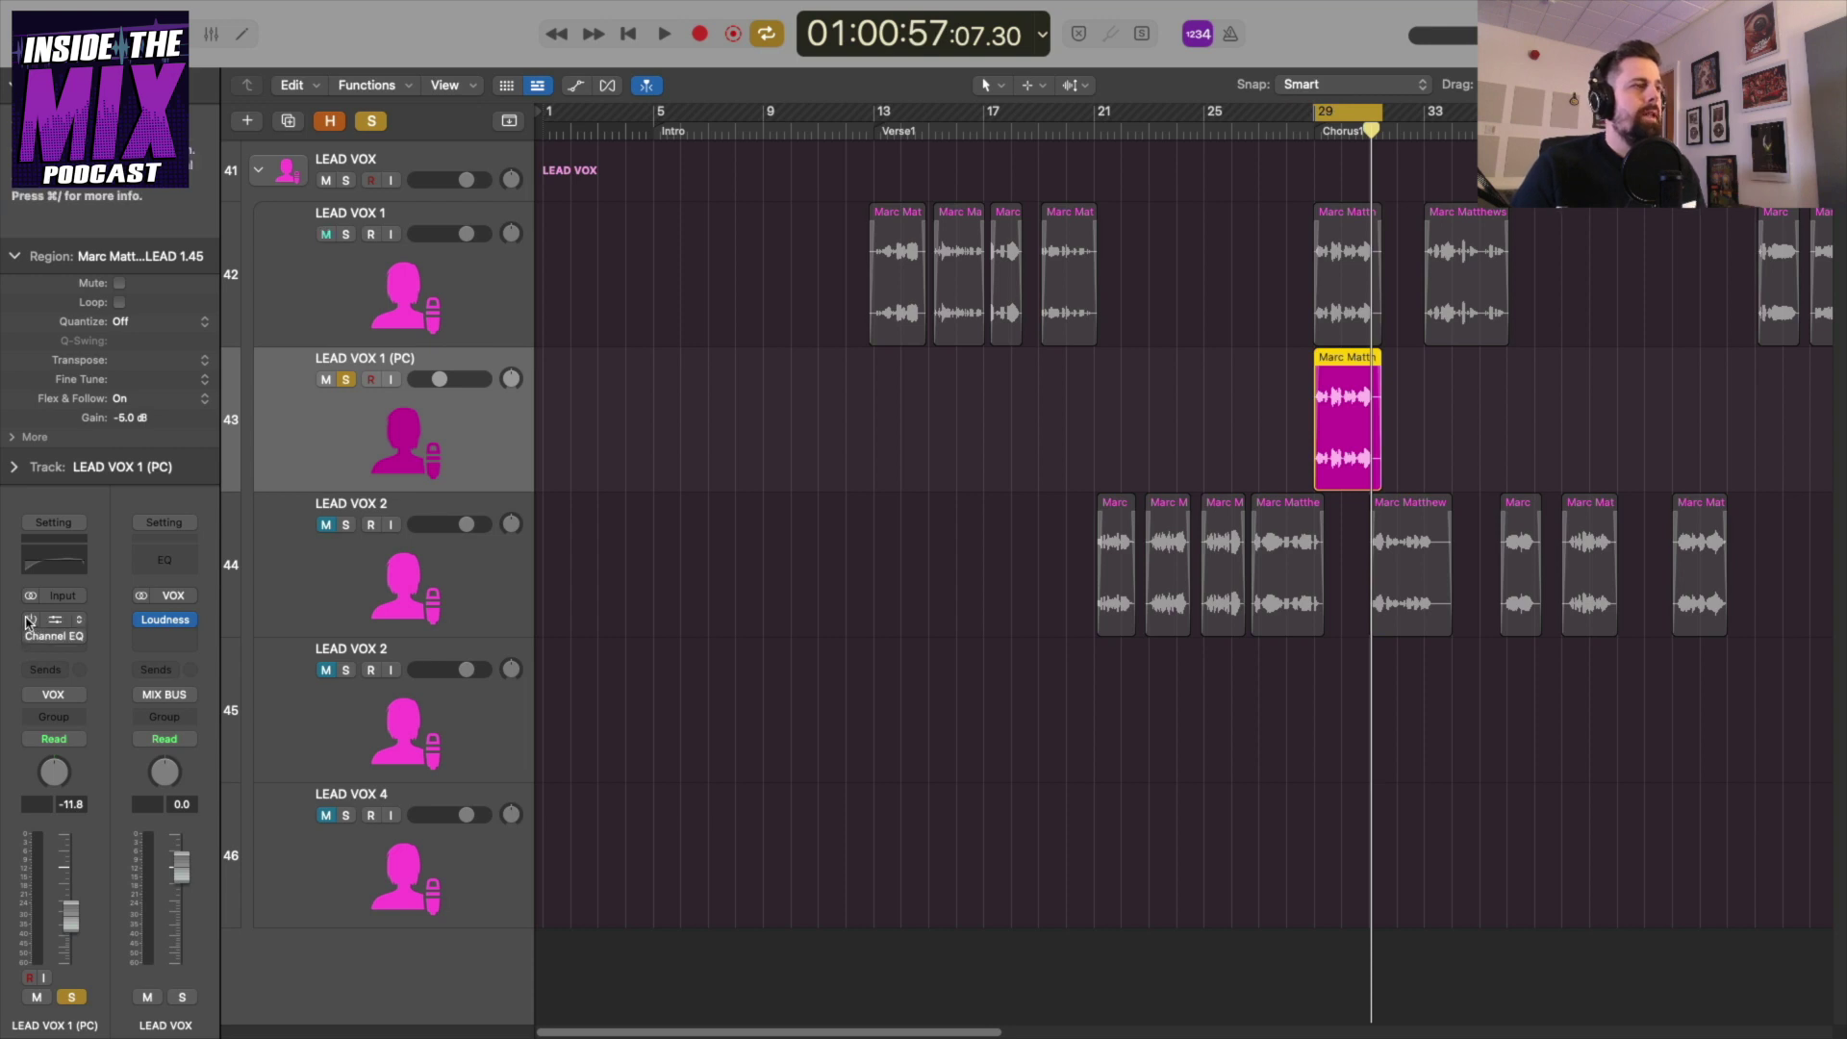
pyautogui.click(57, 622)
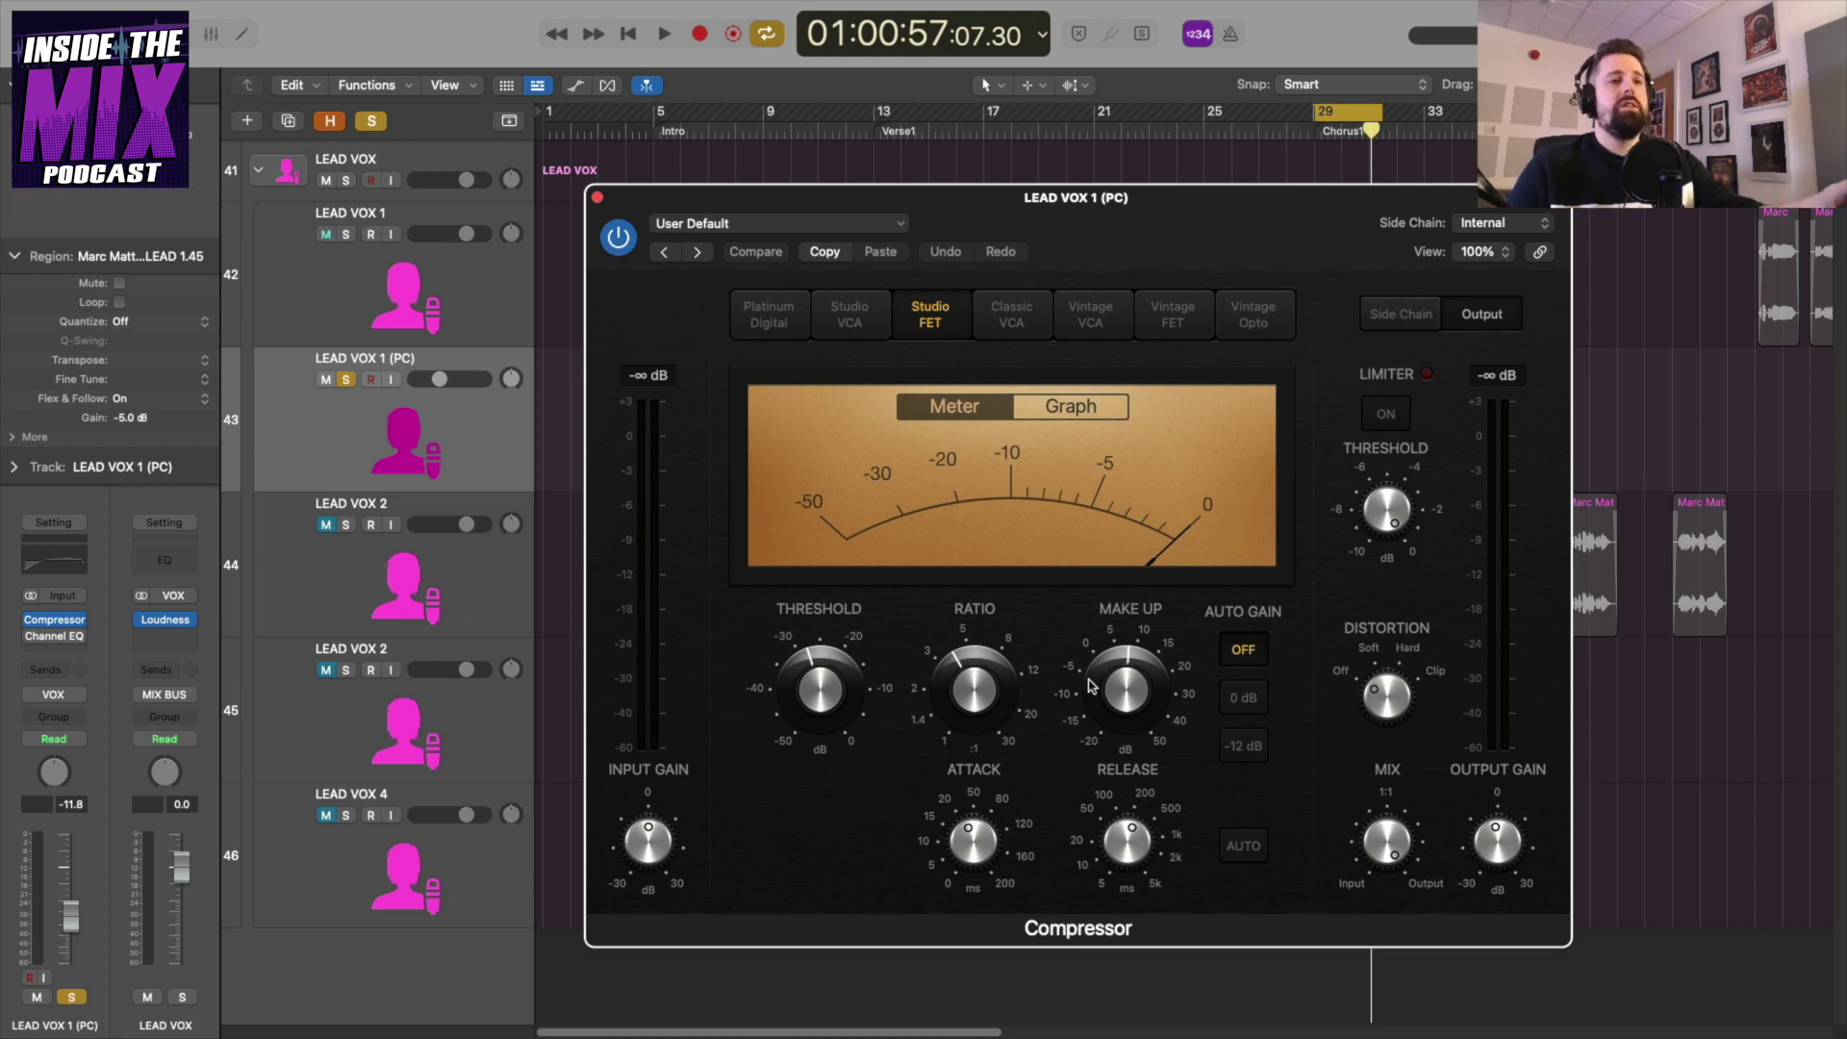
pyautogui.moveTo(816, 696)
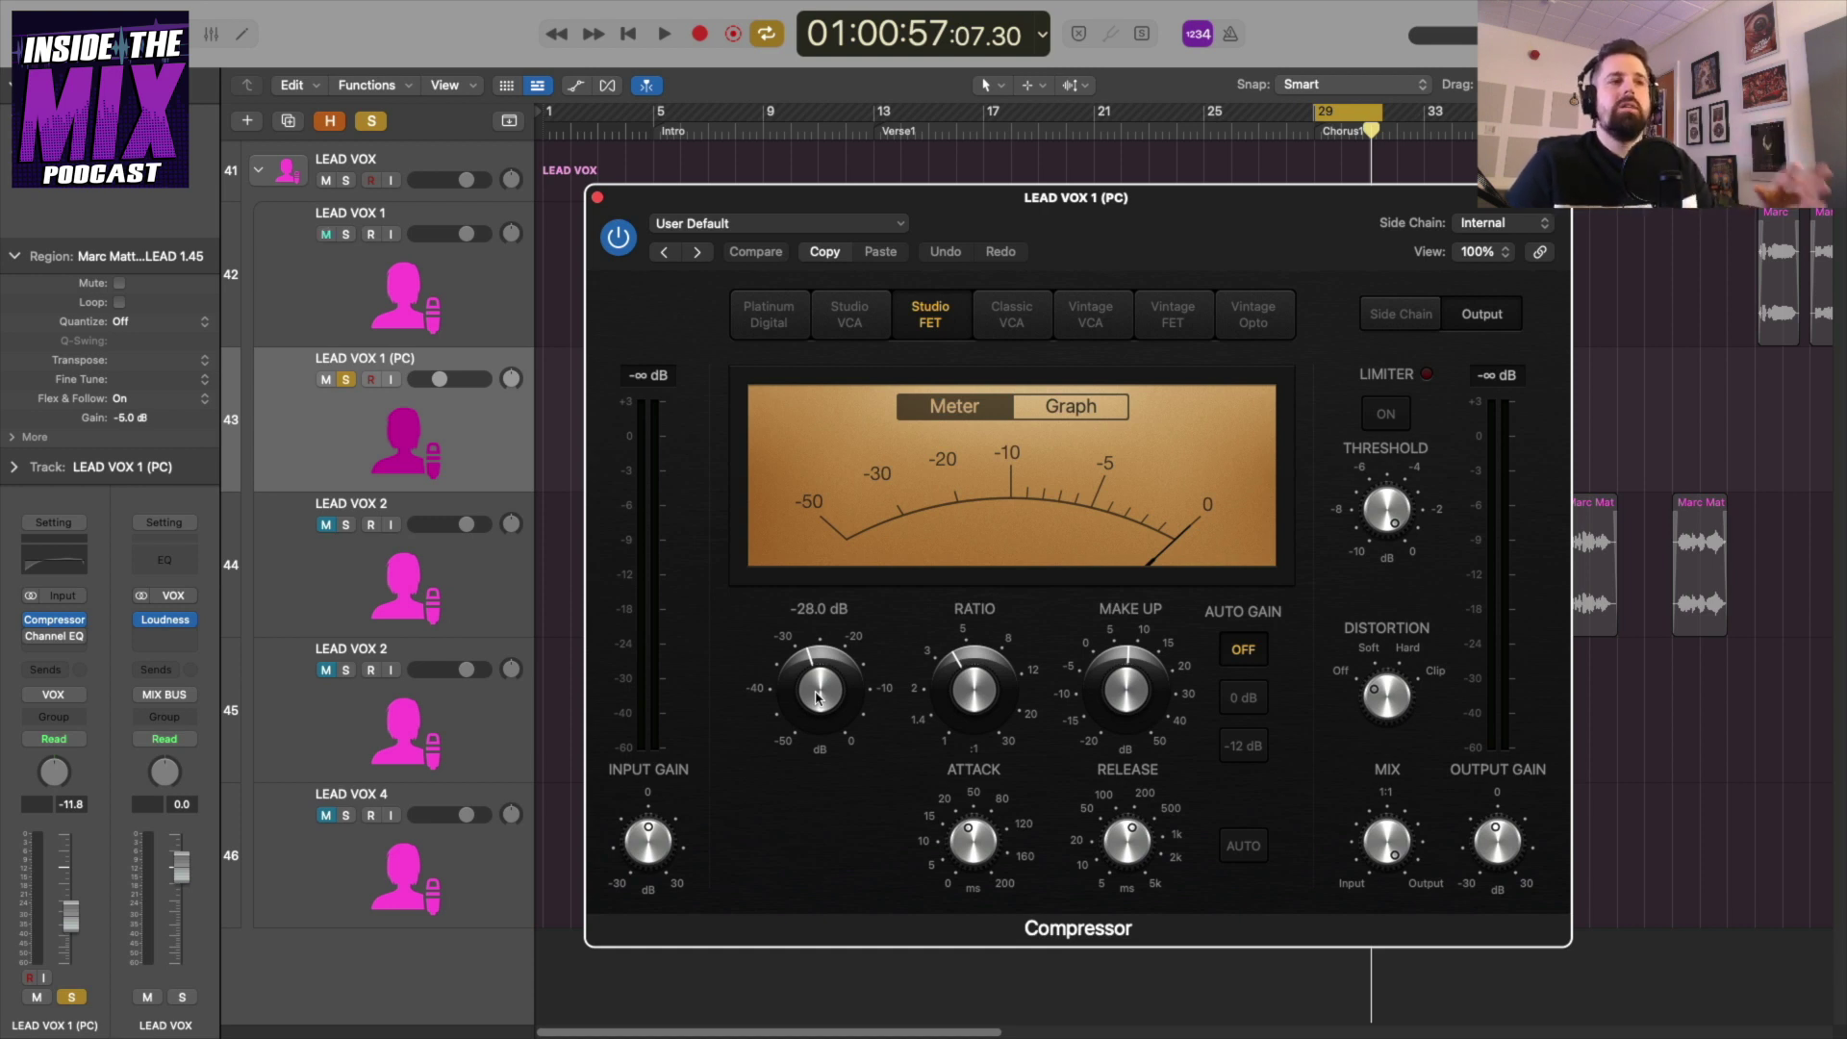
pyautogui.moveTo(982, 617)
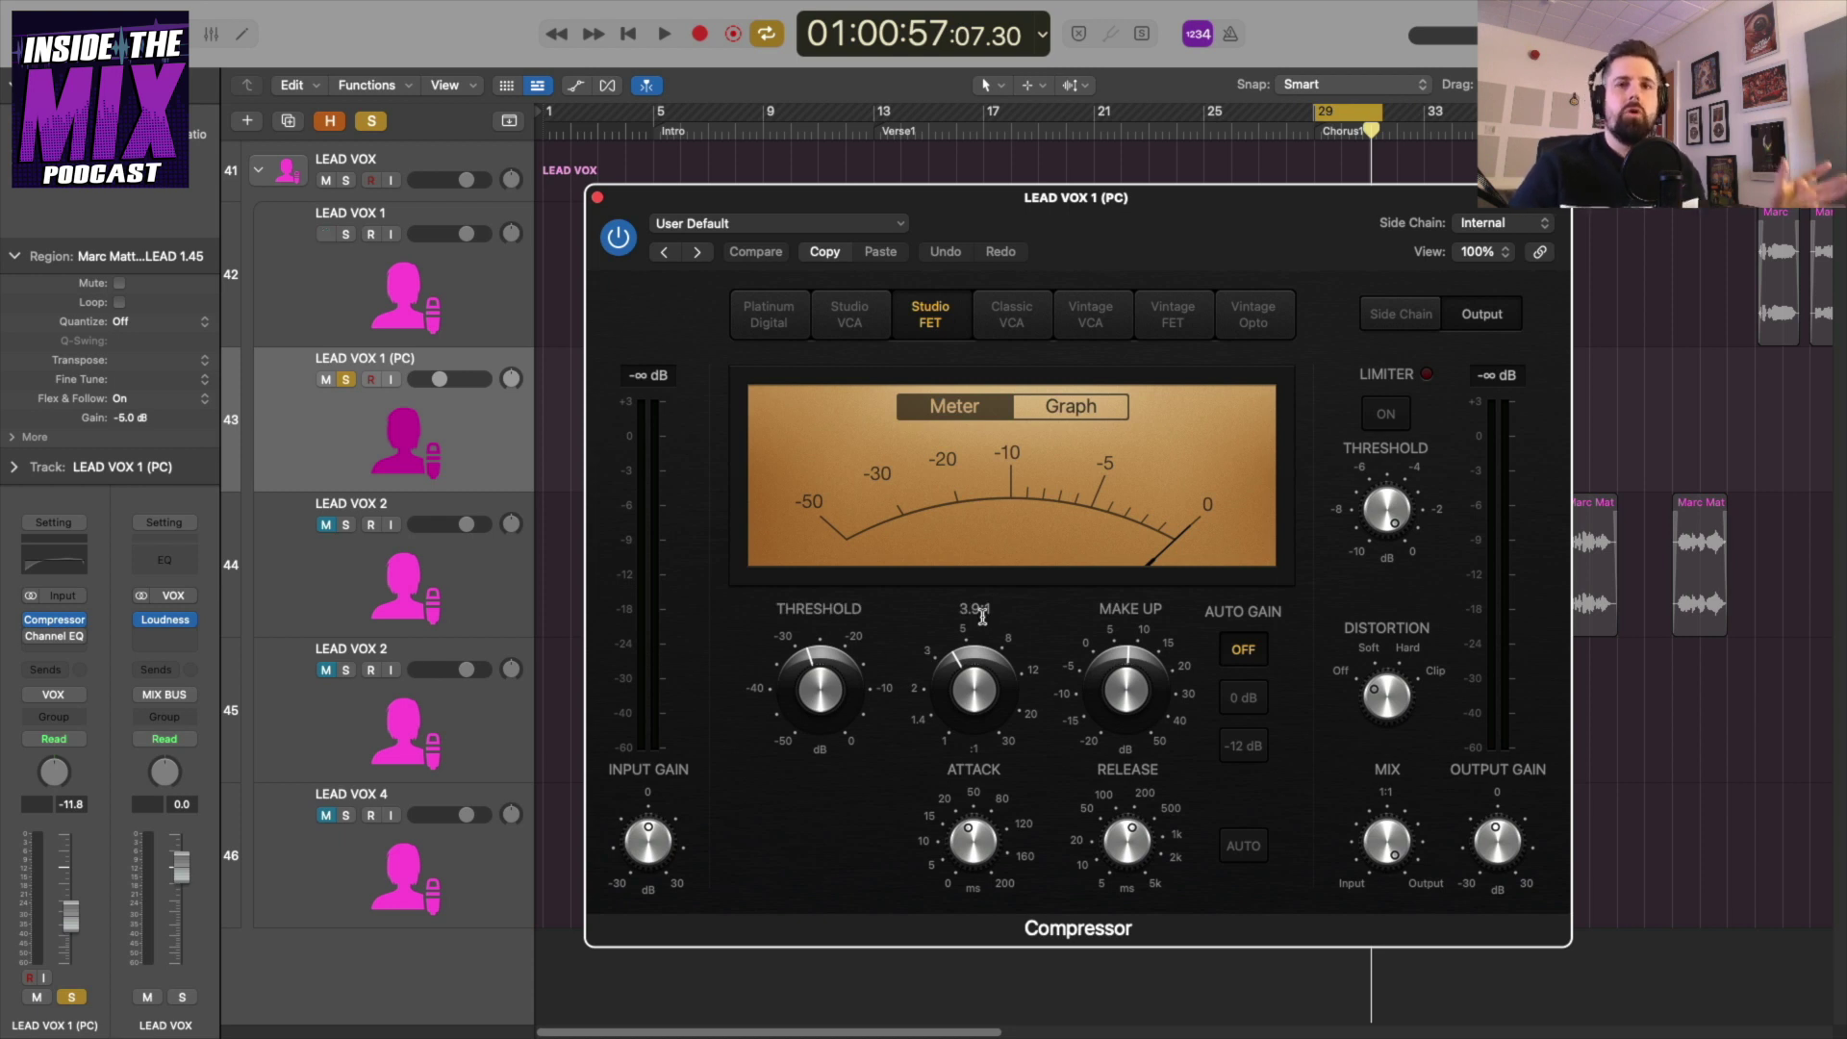
pyautogui.moveTo(1130, 614)
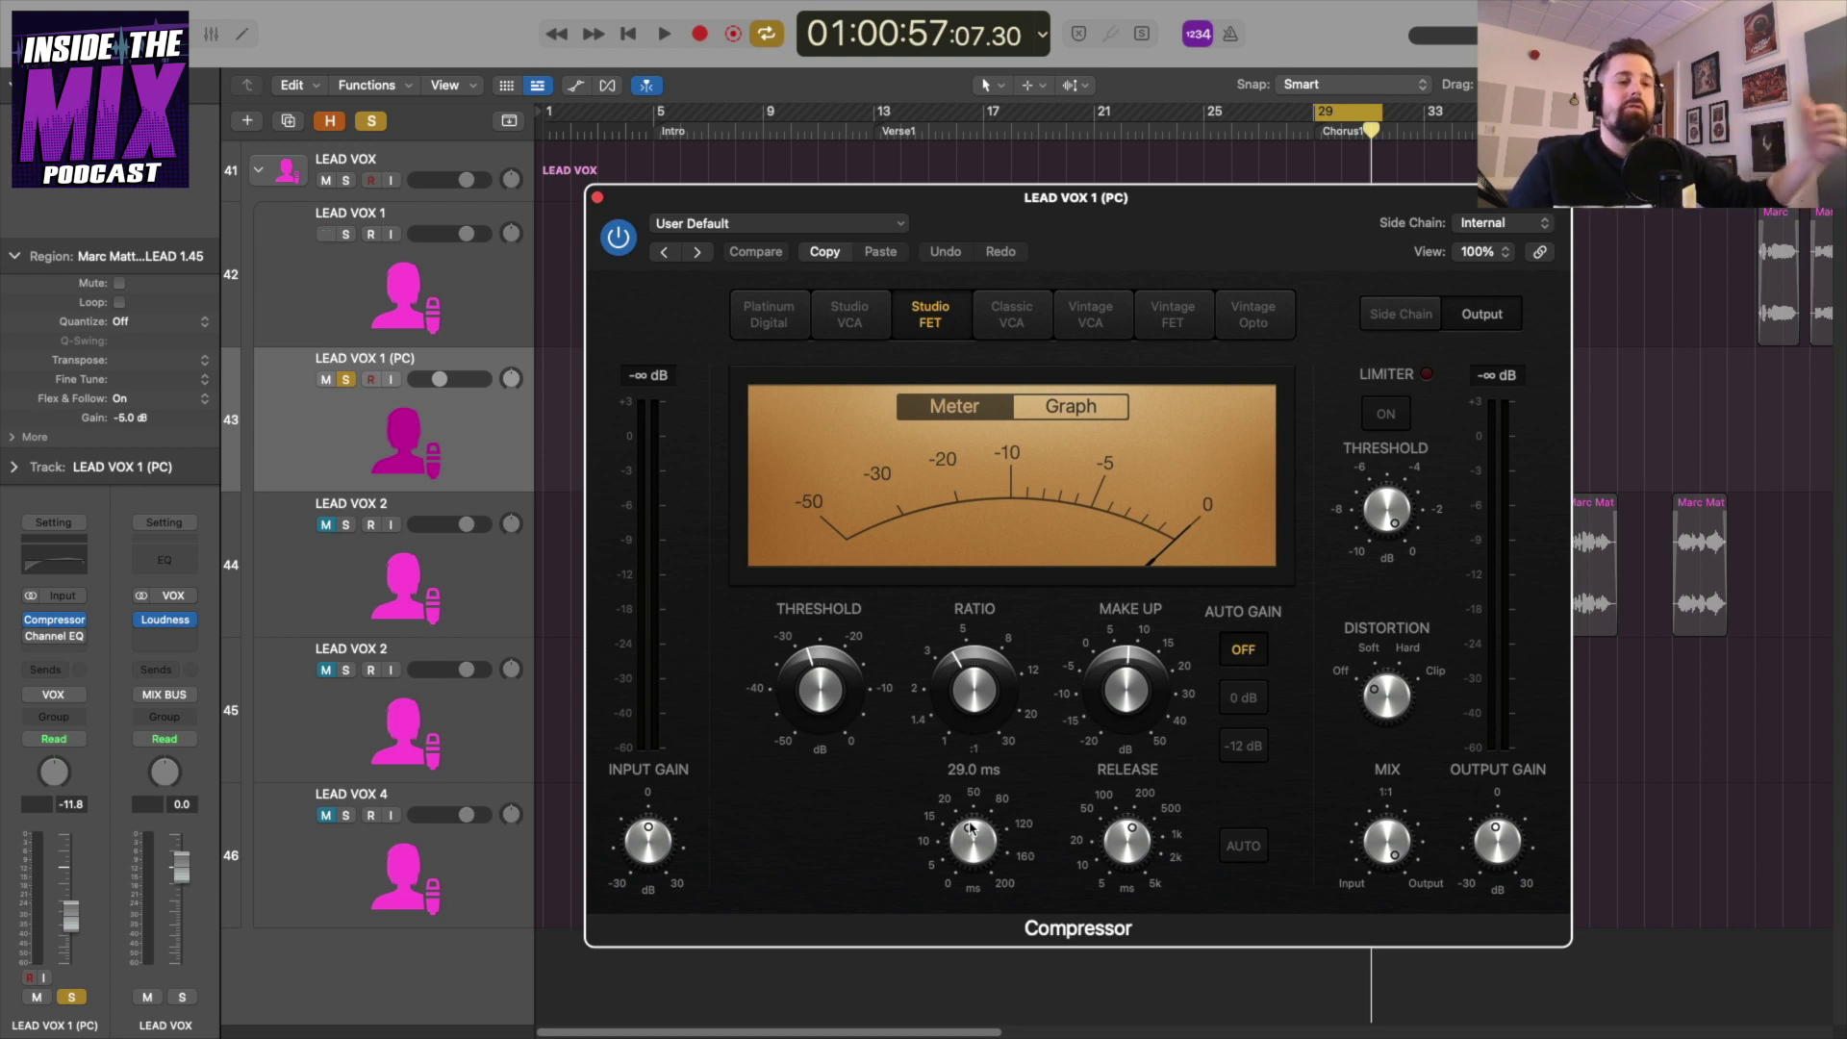
pyautogui.moveTo(1140, 843)
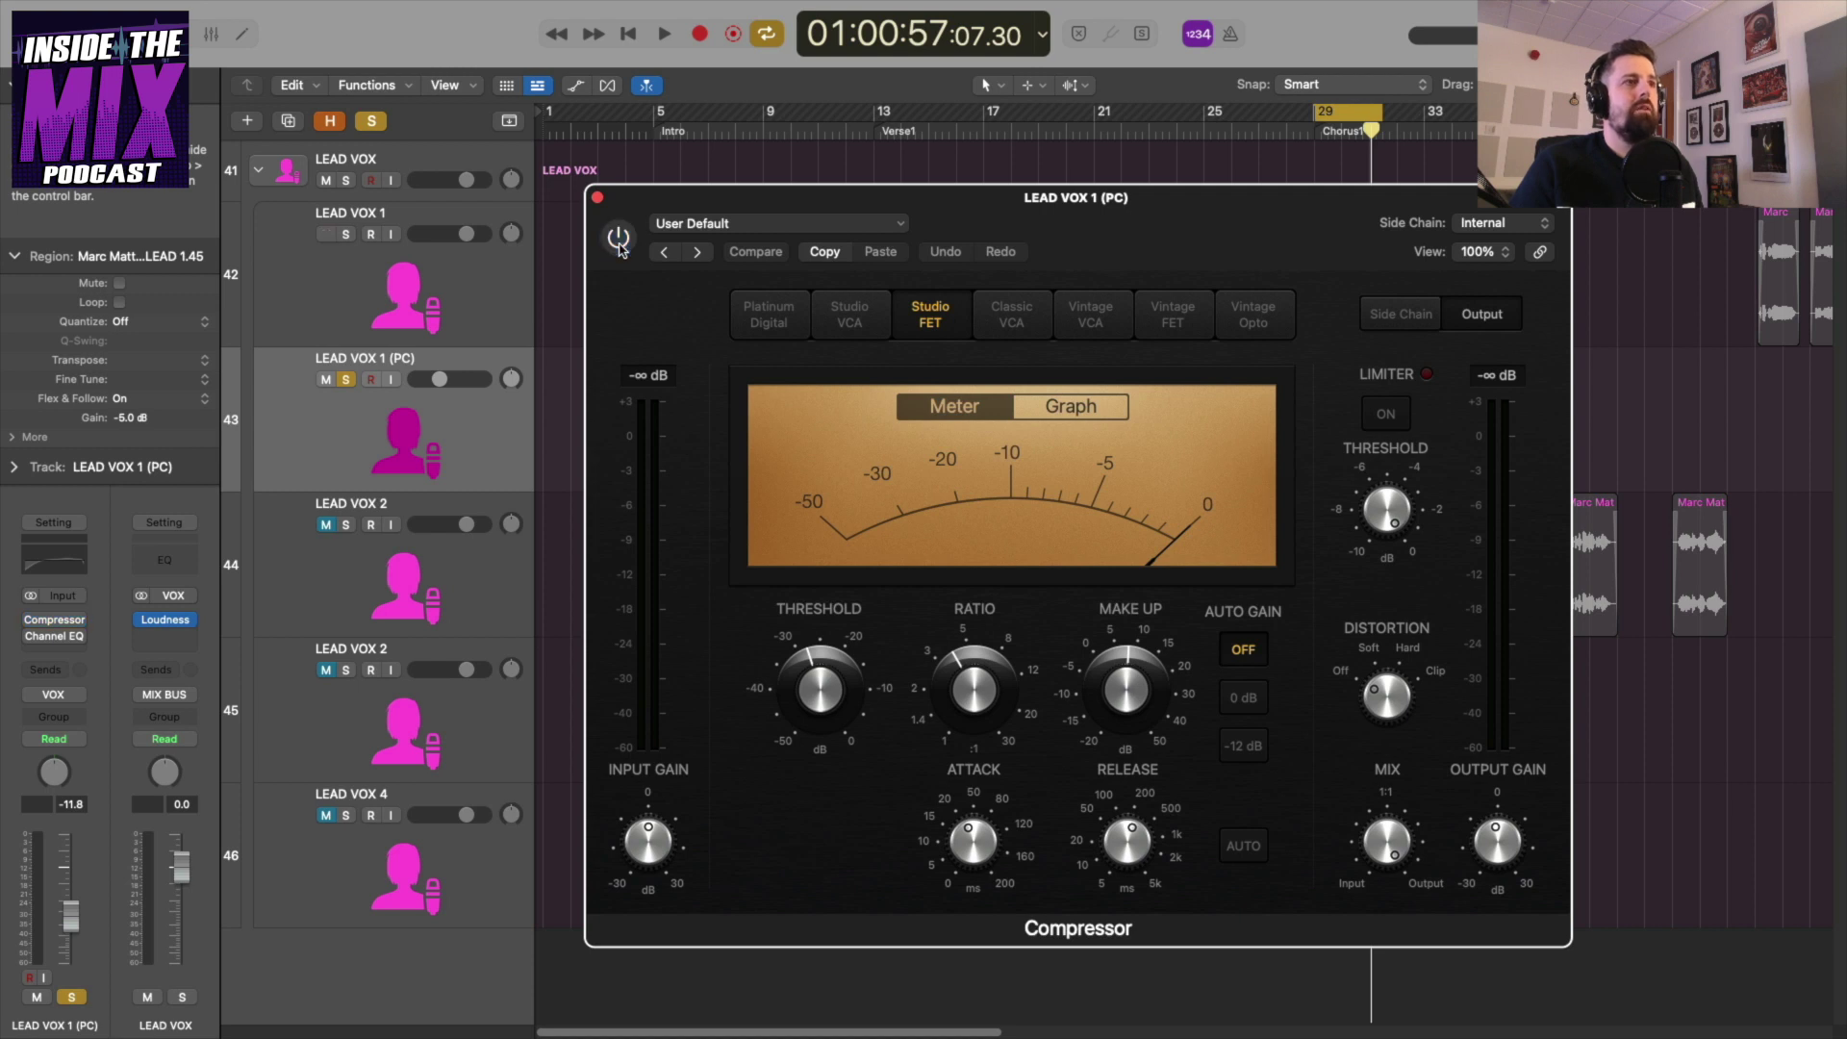
# Audition the soloed LEAD VOX 1 (PC) chorus region with its Compressor bypassed and with it enabled.
pyautogui.click(619, 238)
pyautogui.press('space')
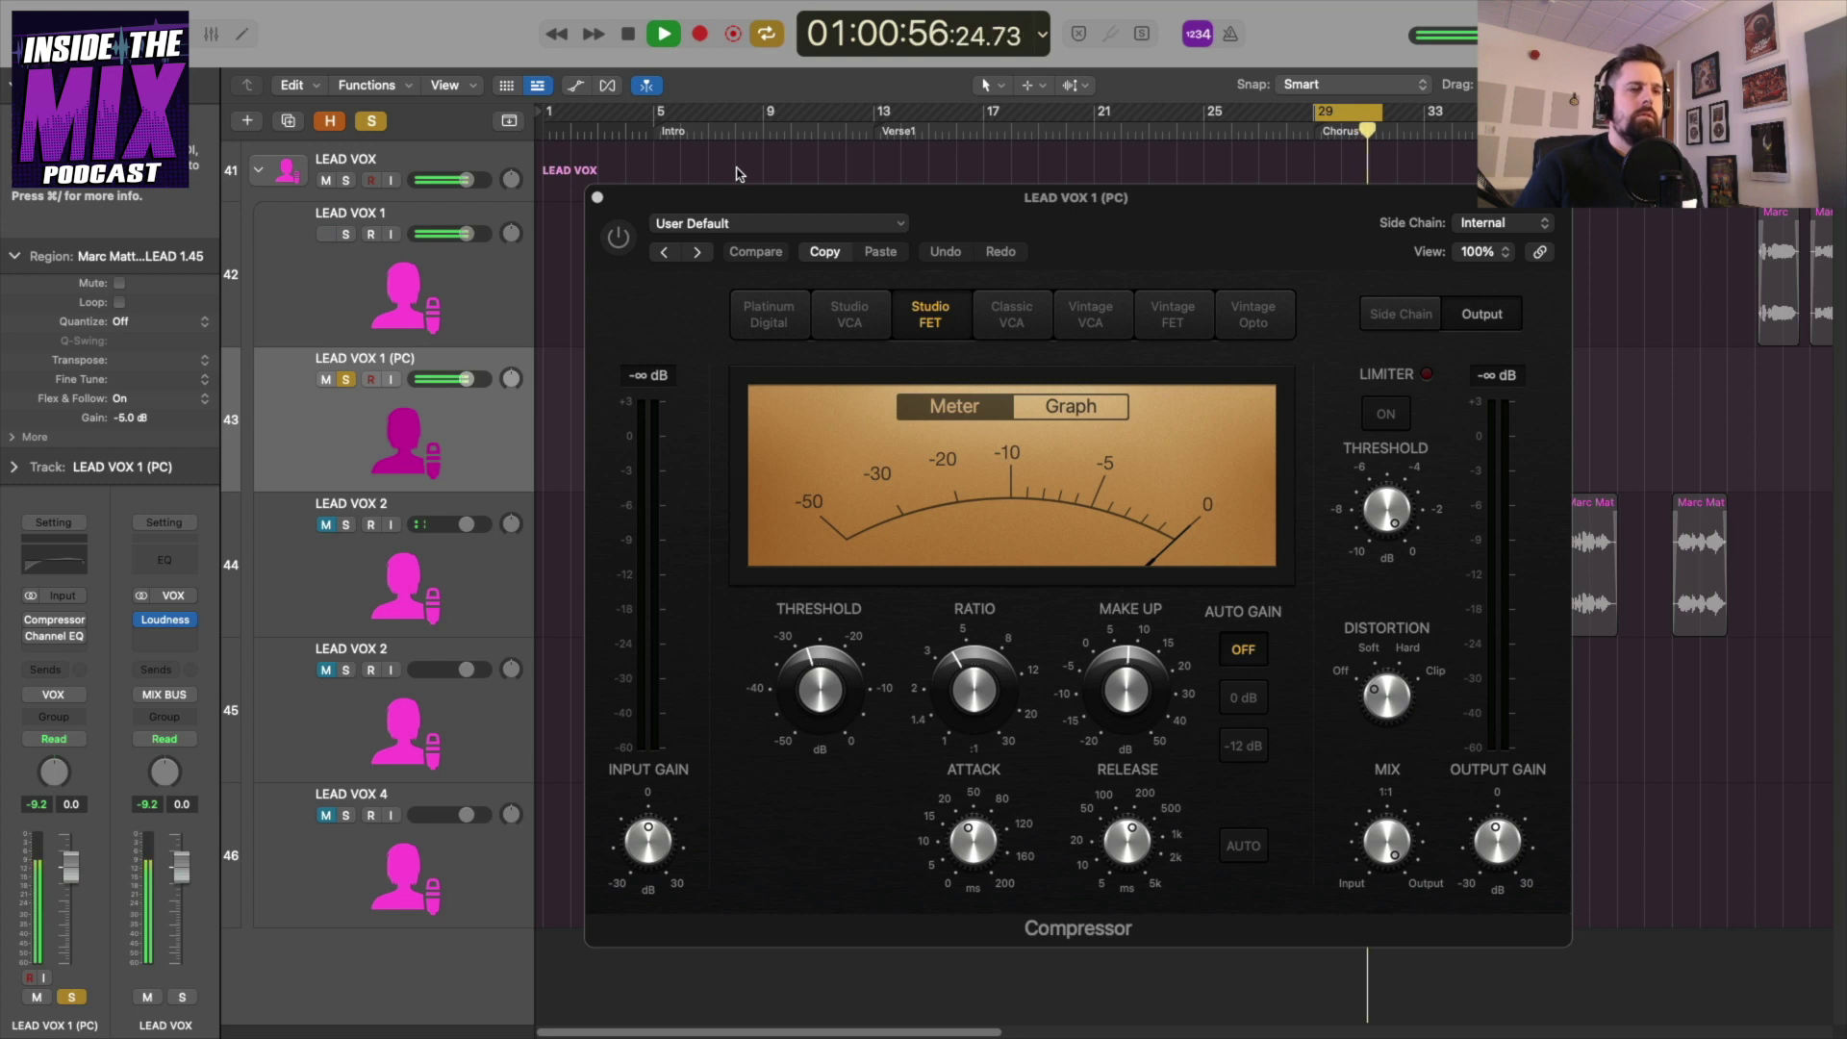
pyautogui.press('space')
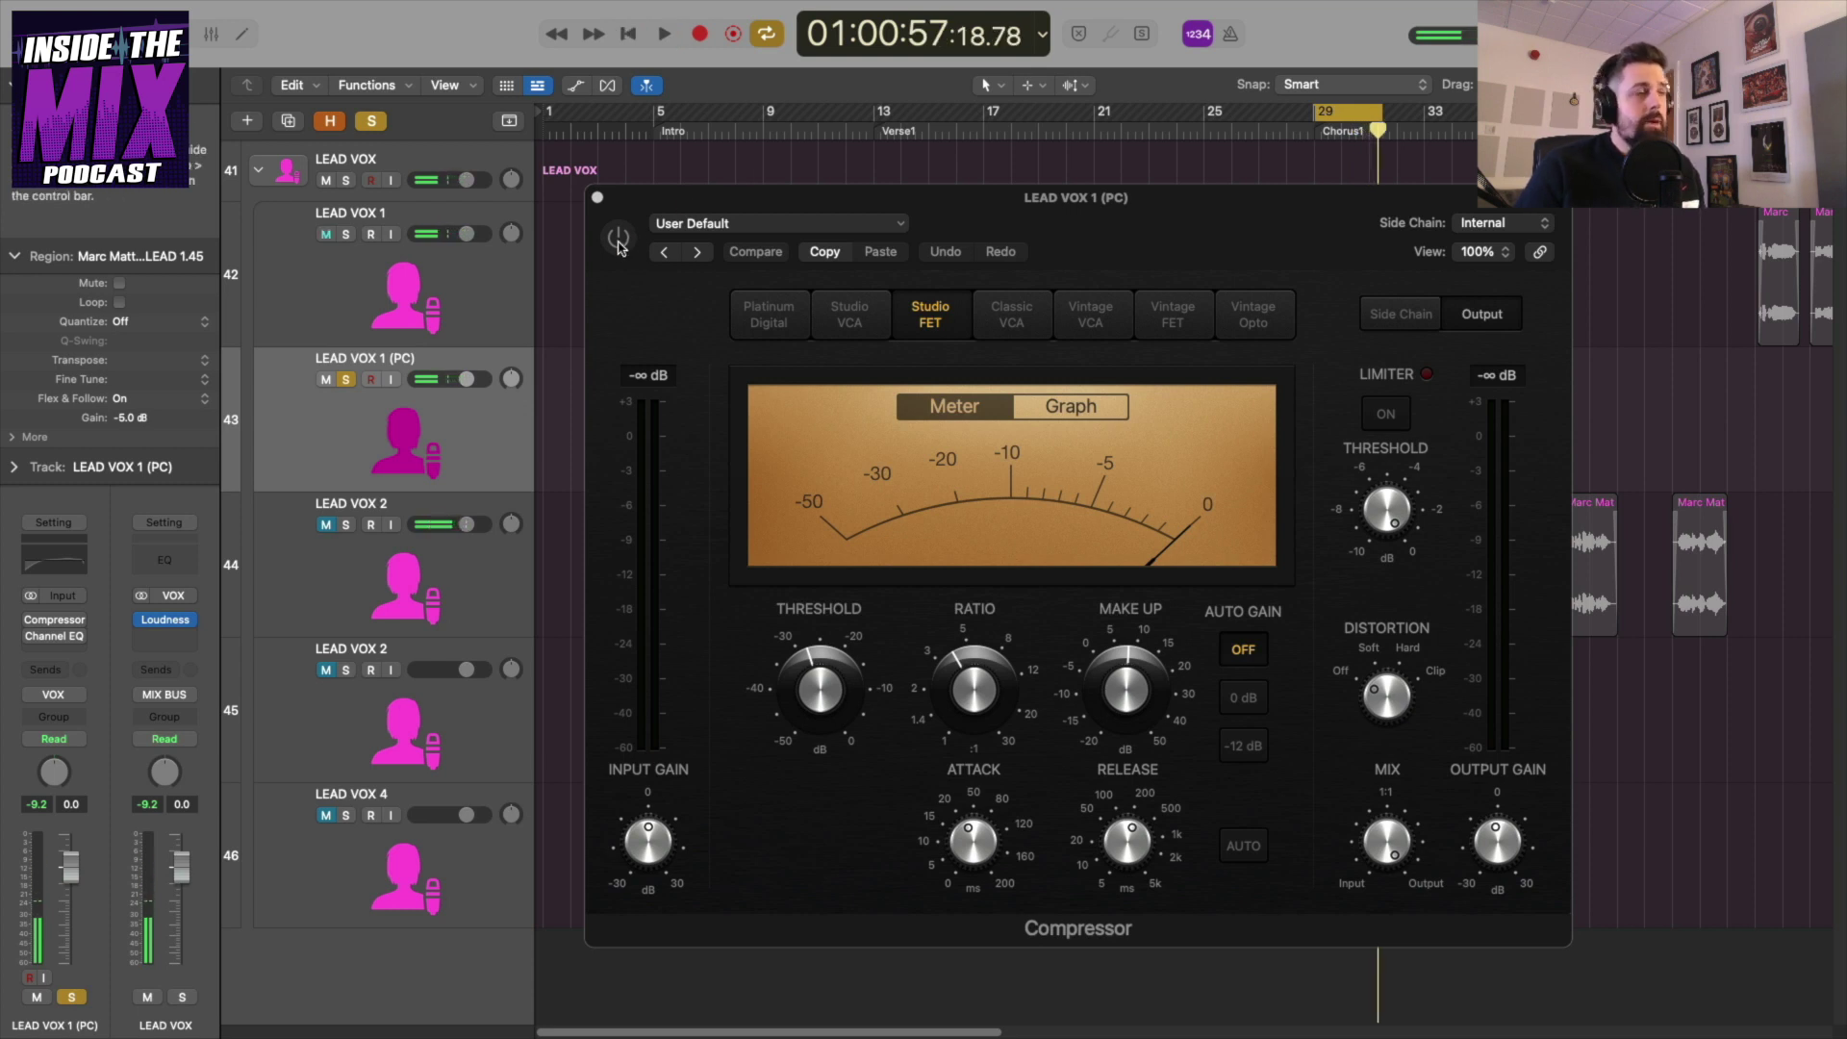
pyautogui.click(618, 240)
pyautogui.press('space')
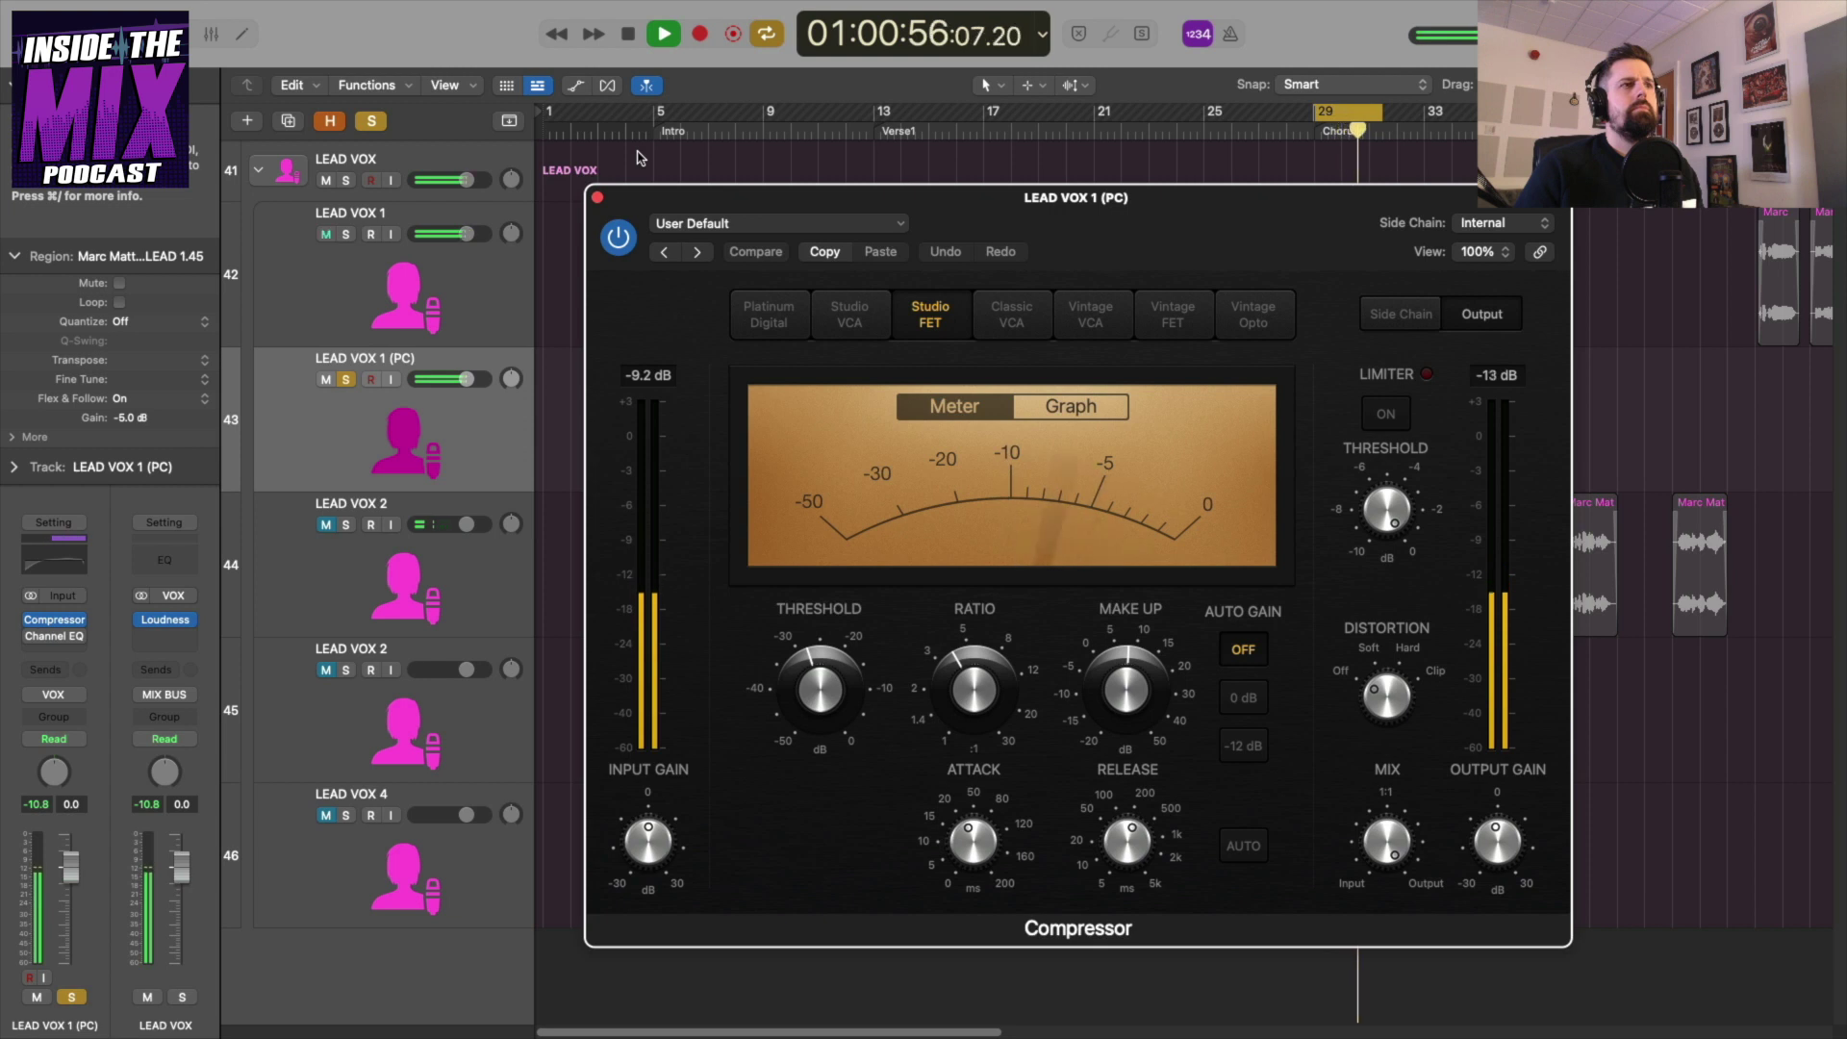
pyautogui.press('space')
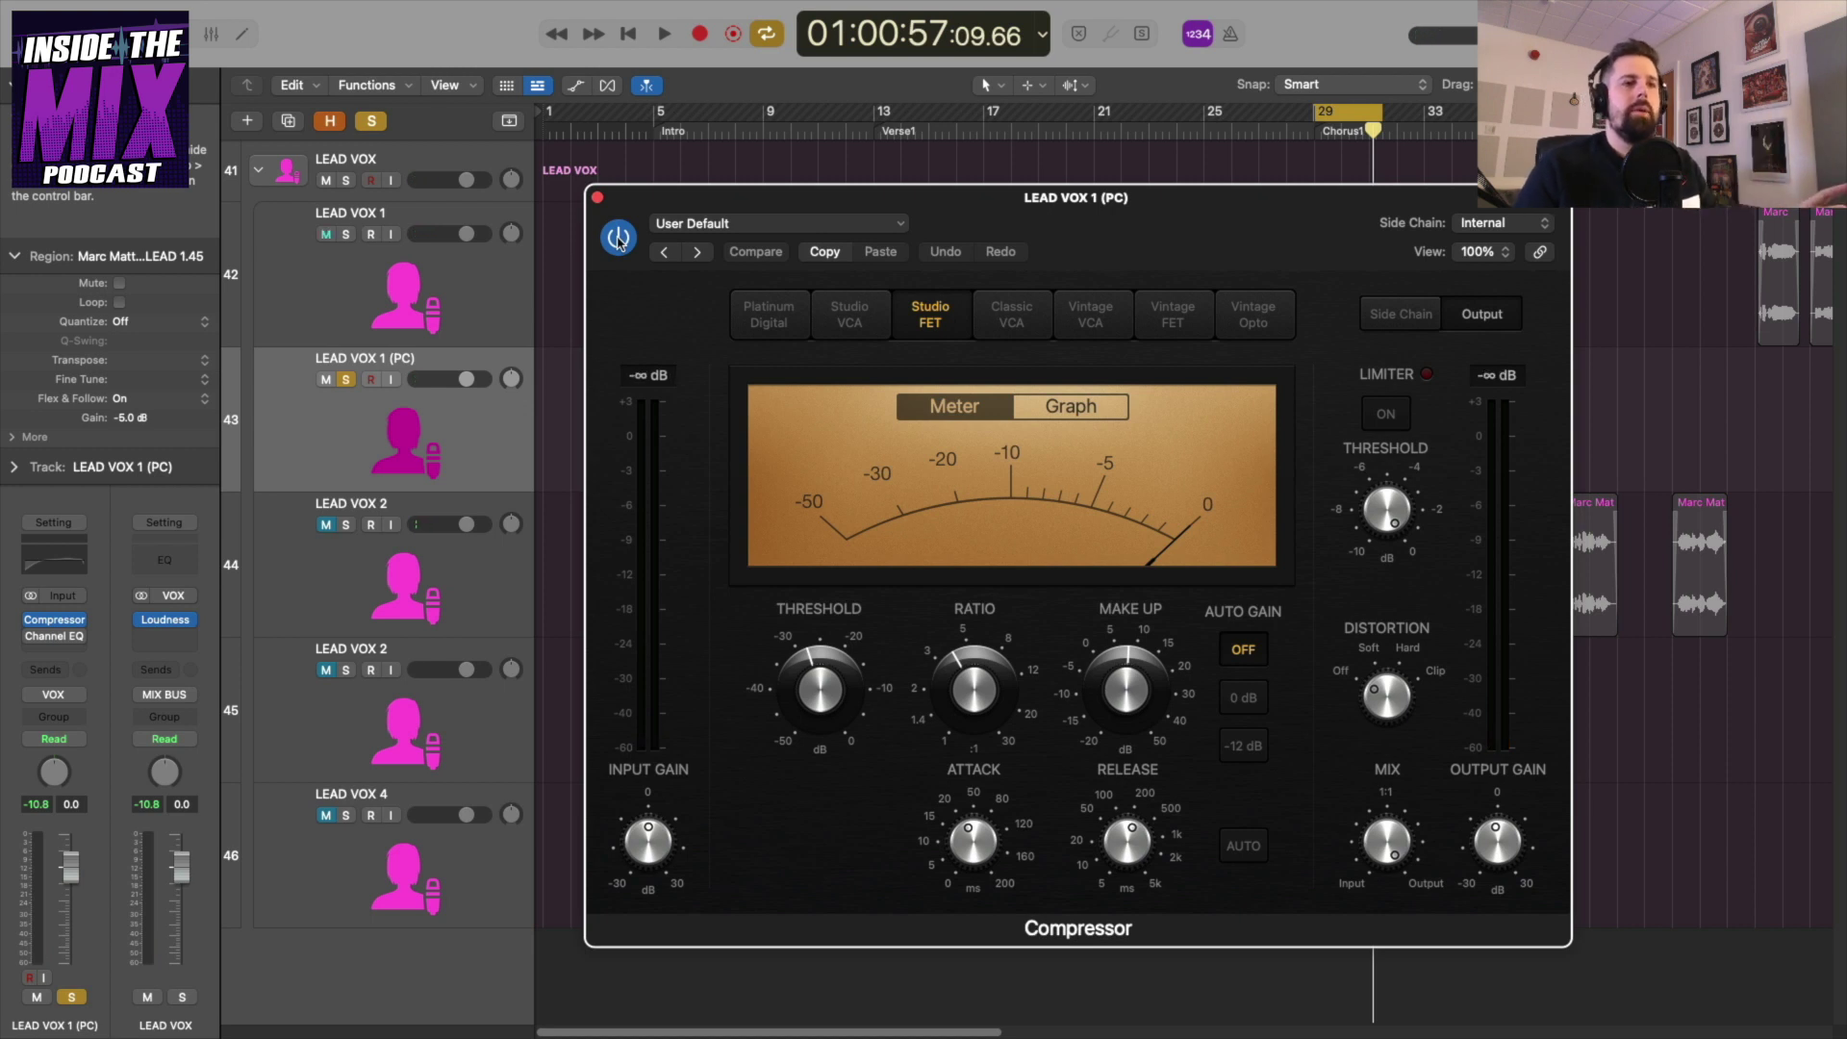
# Examine how the Compressor's make-up, mix and output gain are set on LEAD VOX 1 (PC).
pyautogui.moveTo(1157, 691)
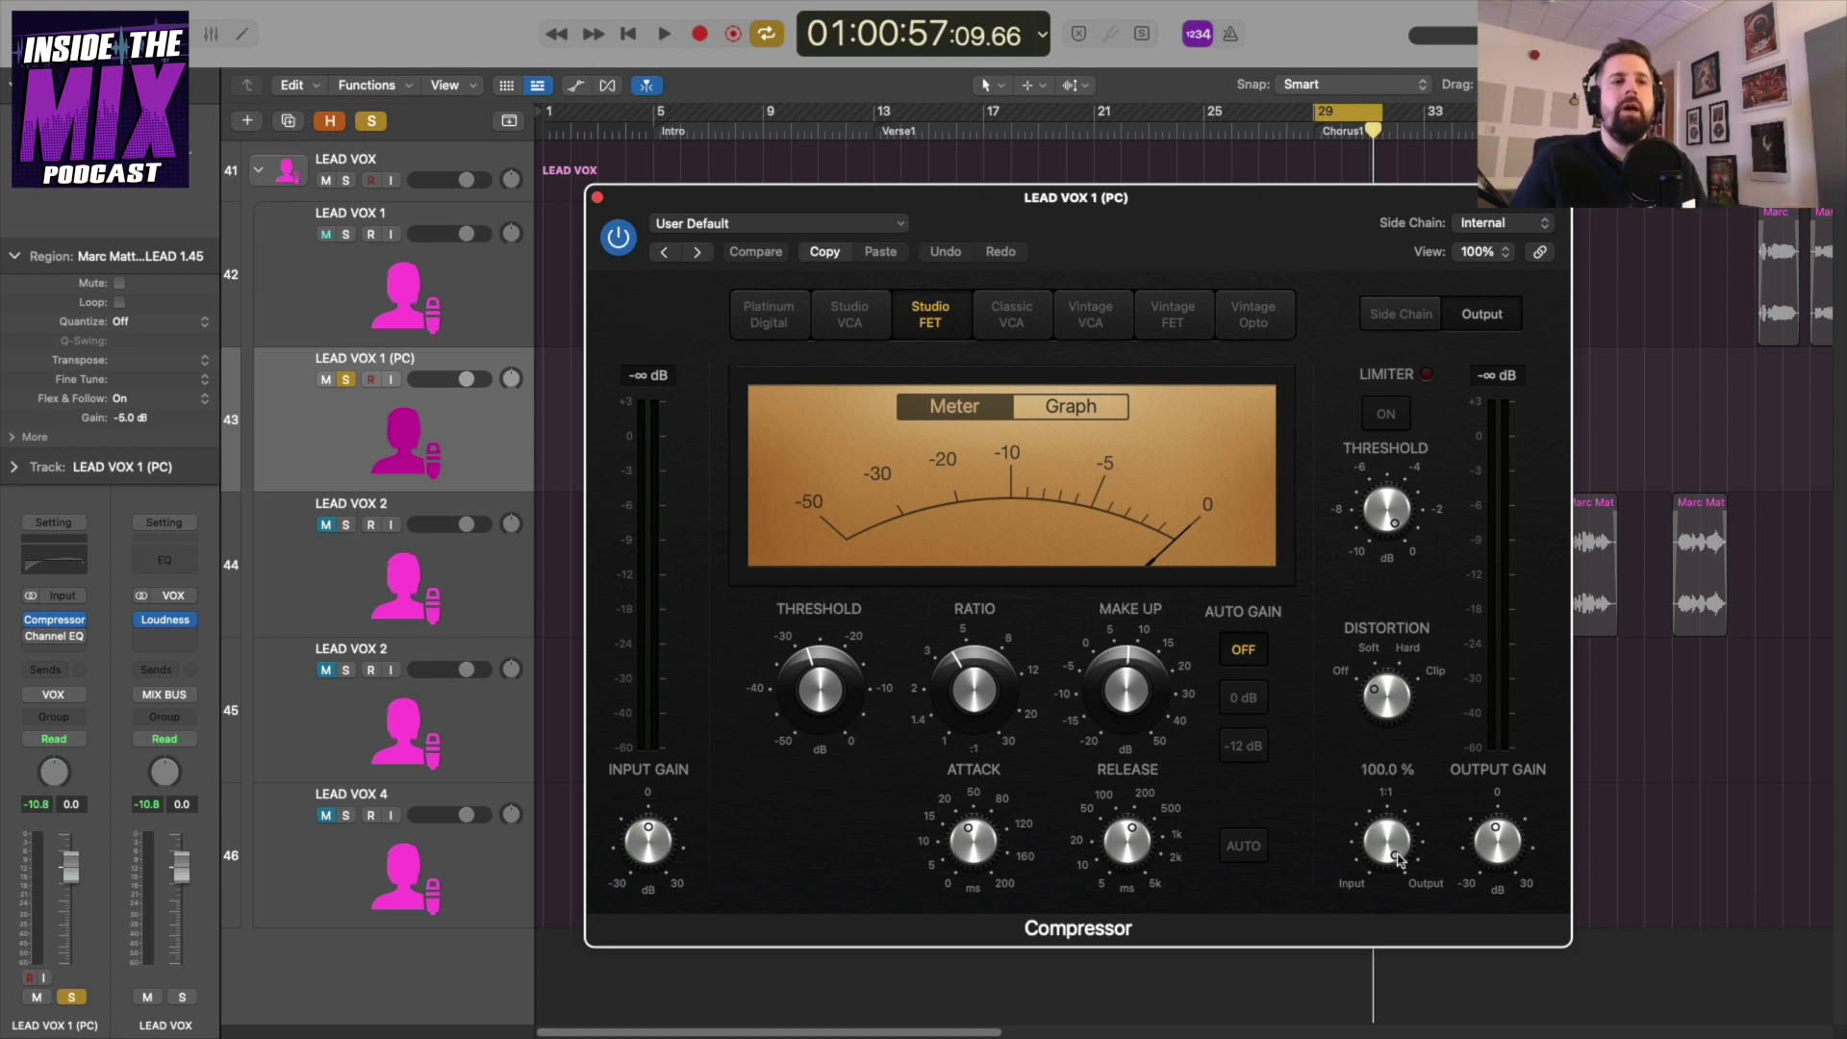
pyautogui.moveTo(1498, 856)
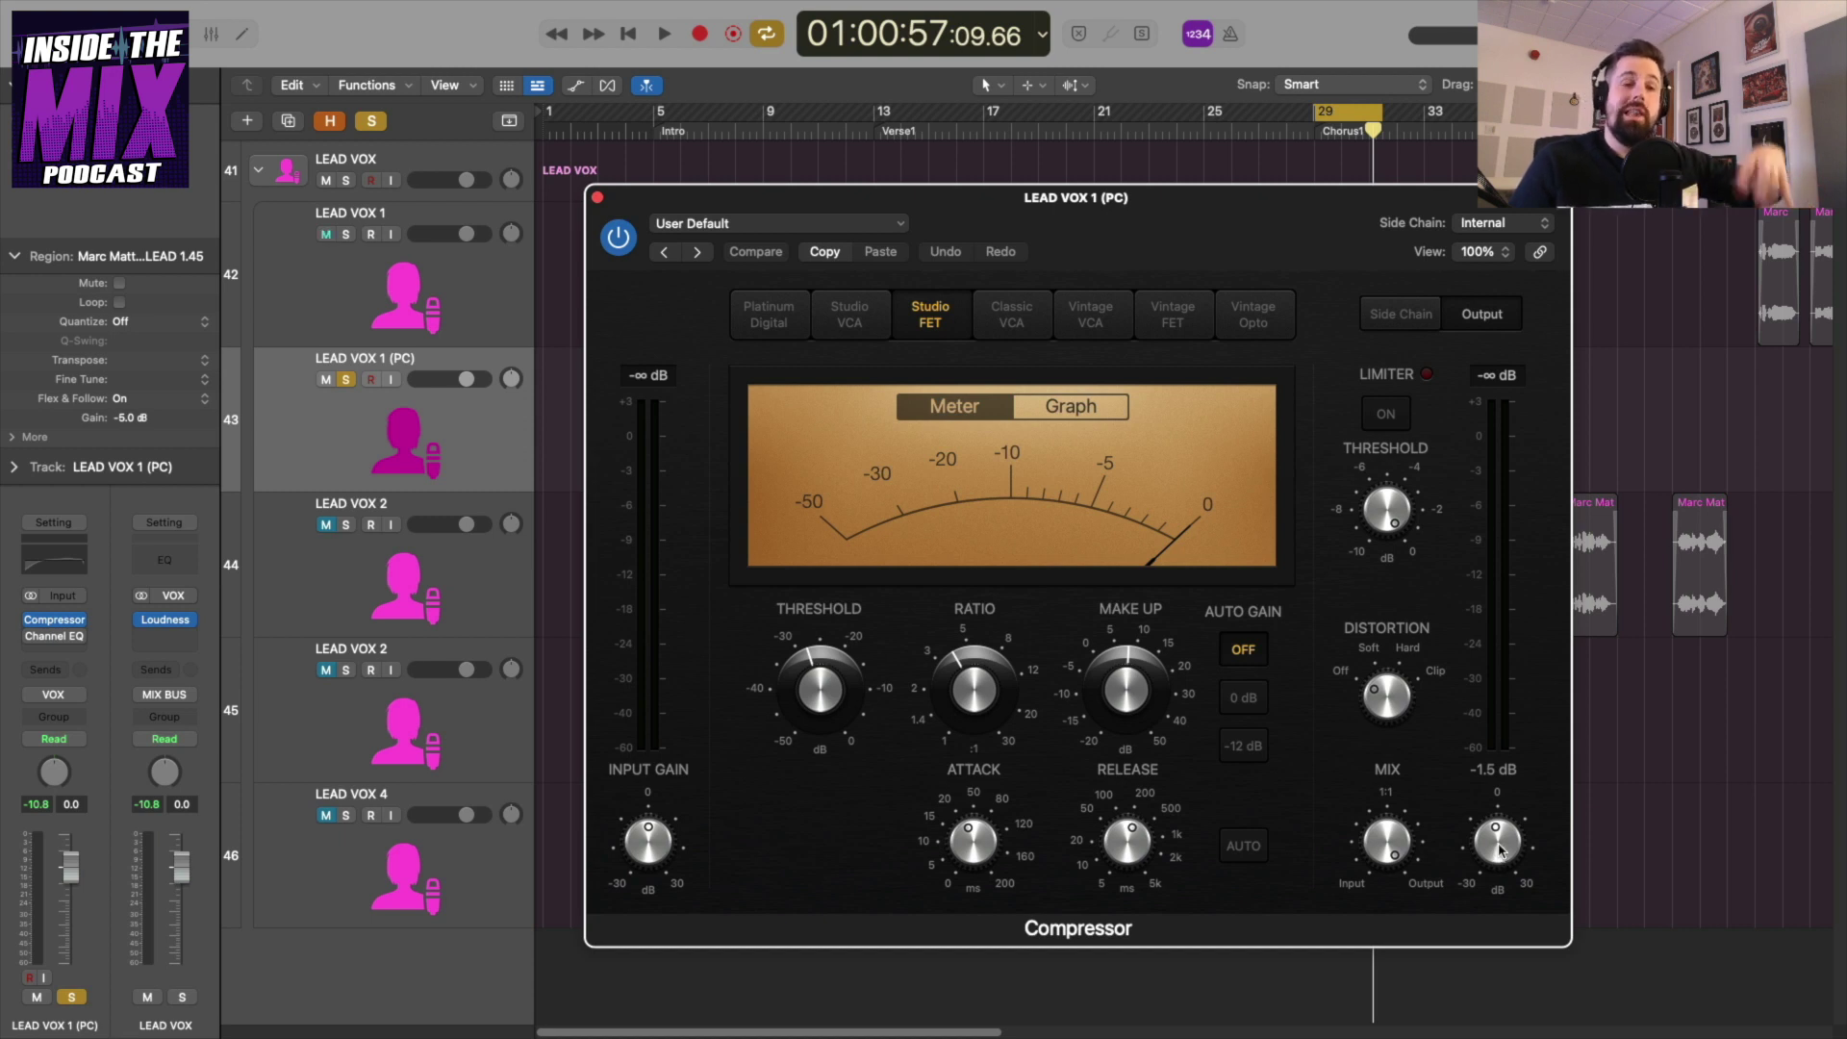
pyautogui.moveTo(1392, 845)
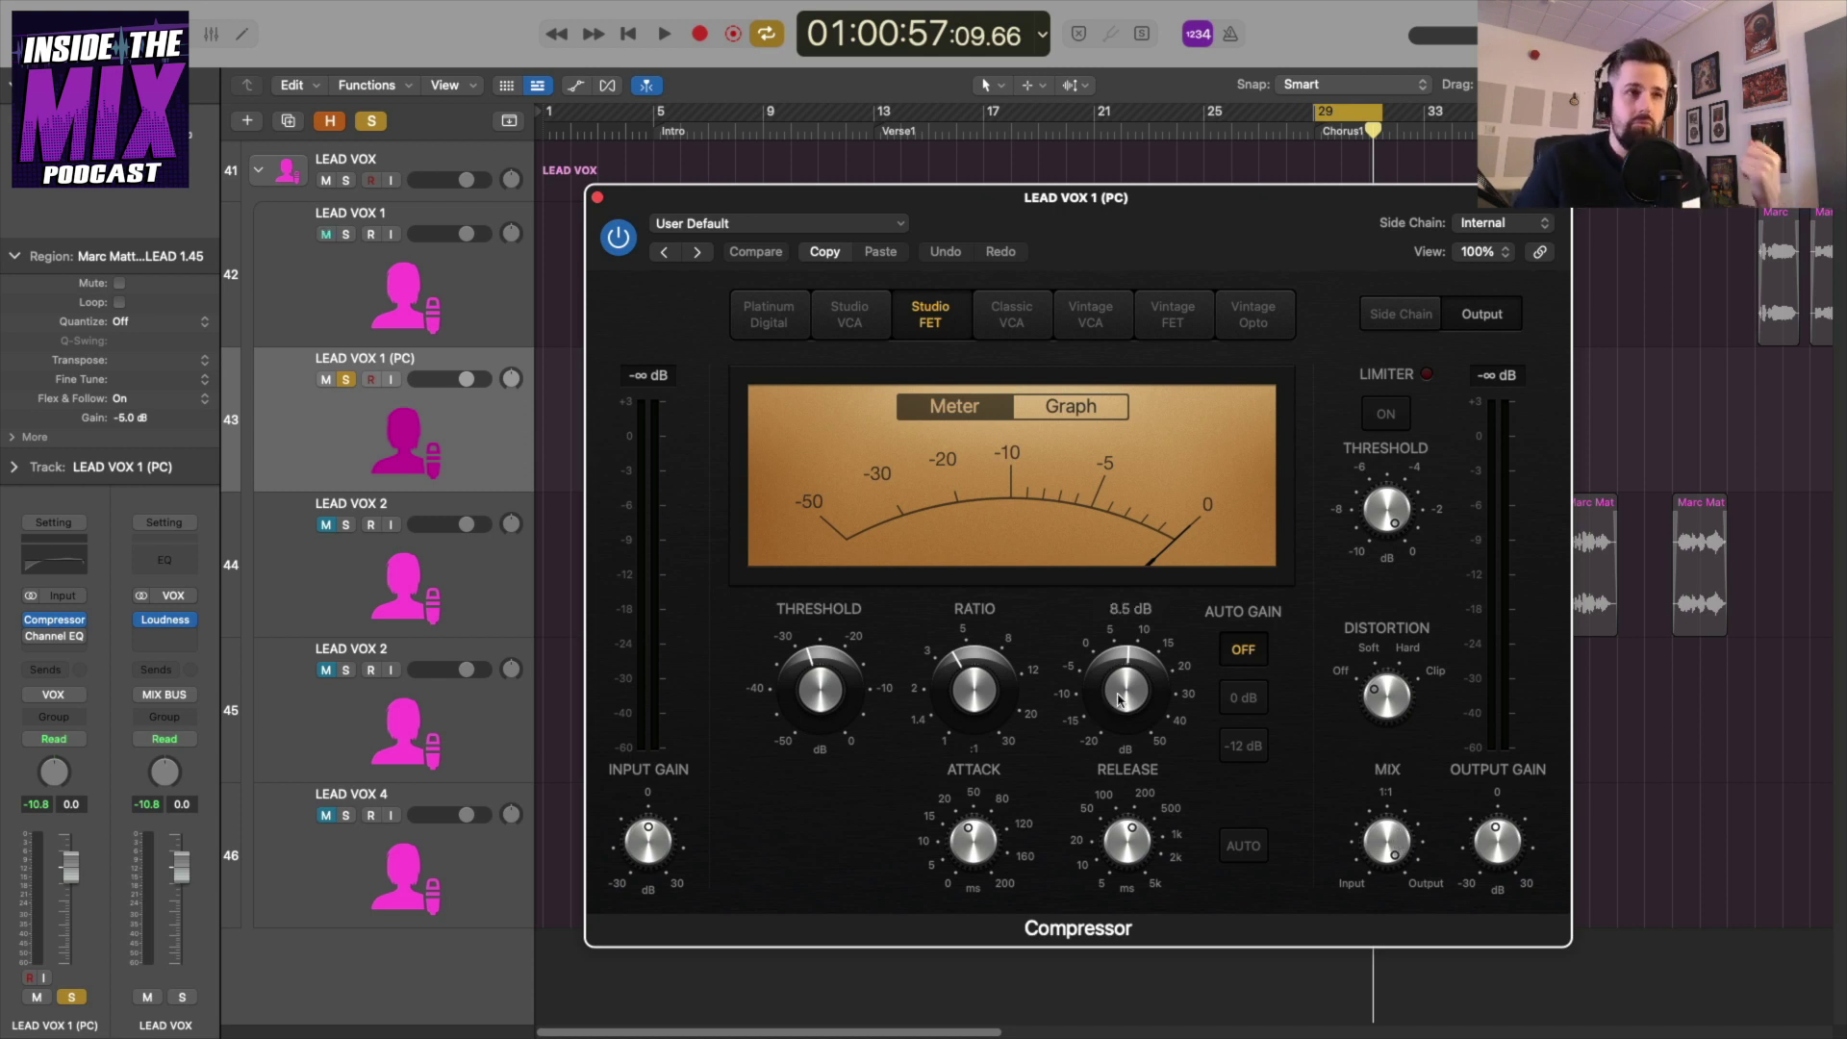
pyautogui.moveTo(1501, 812)
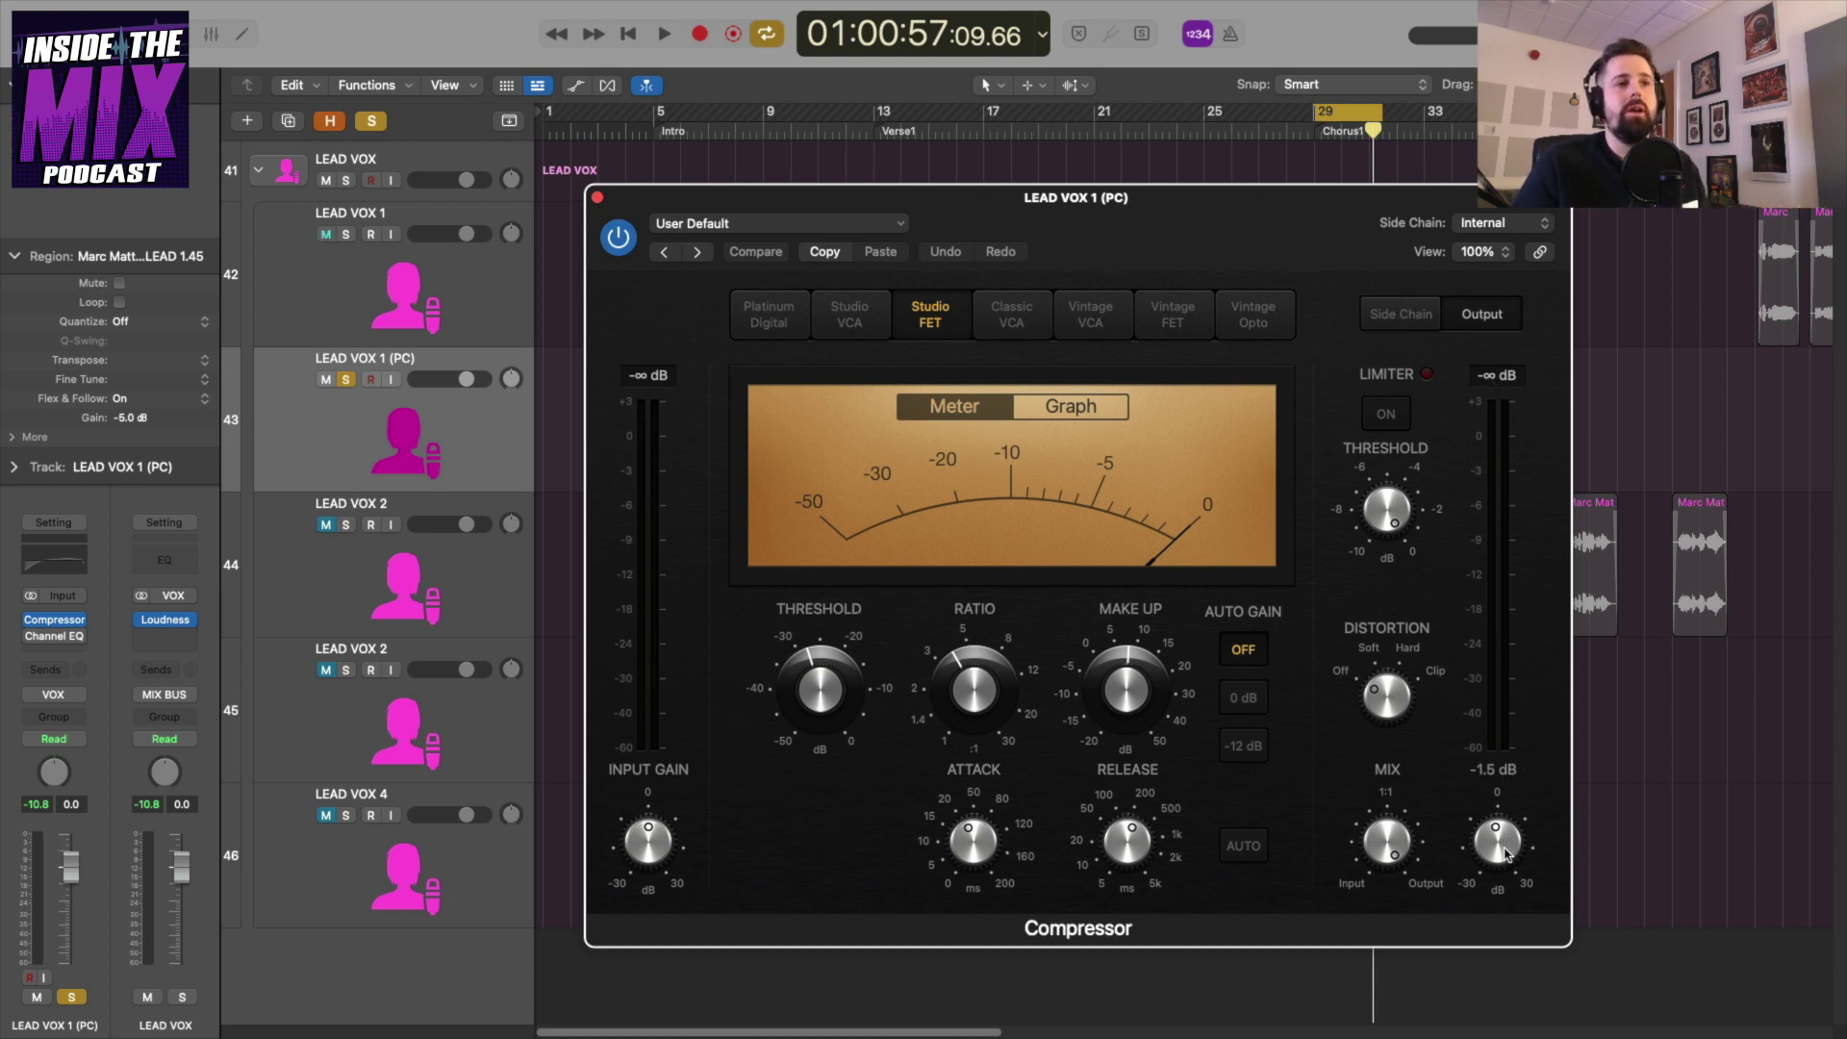
pyautogui.moveTo(1166, 723)
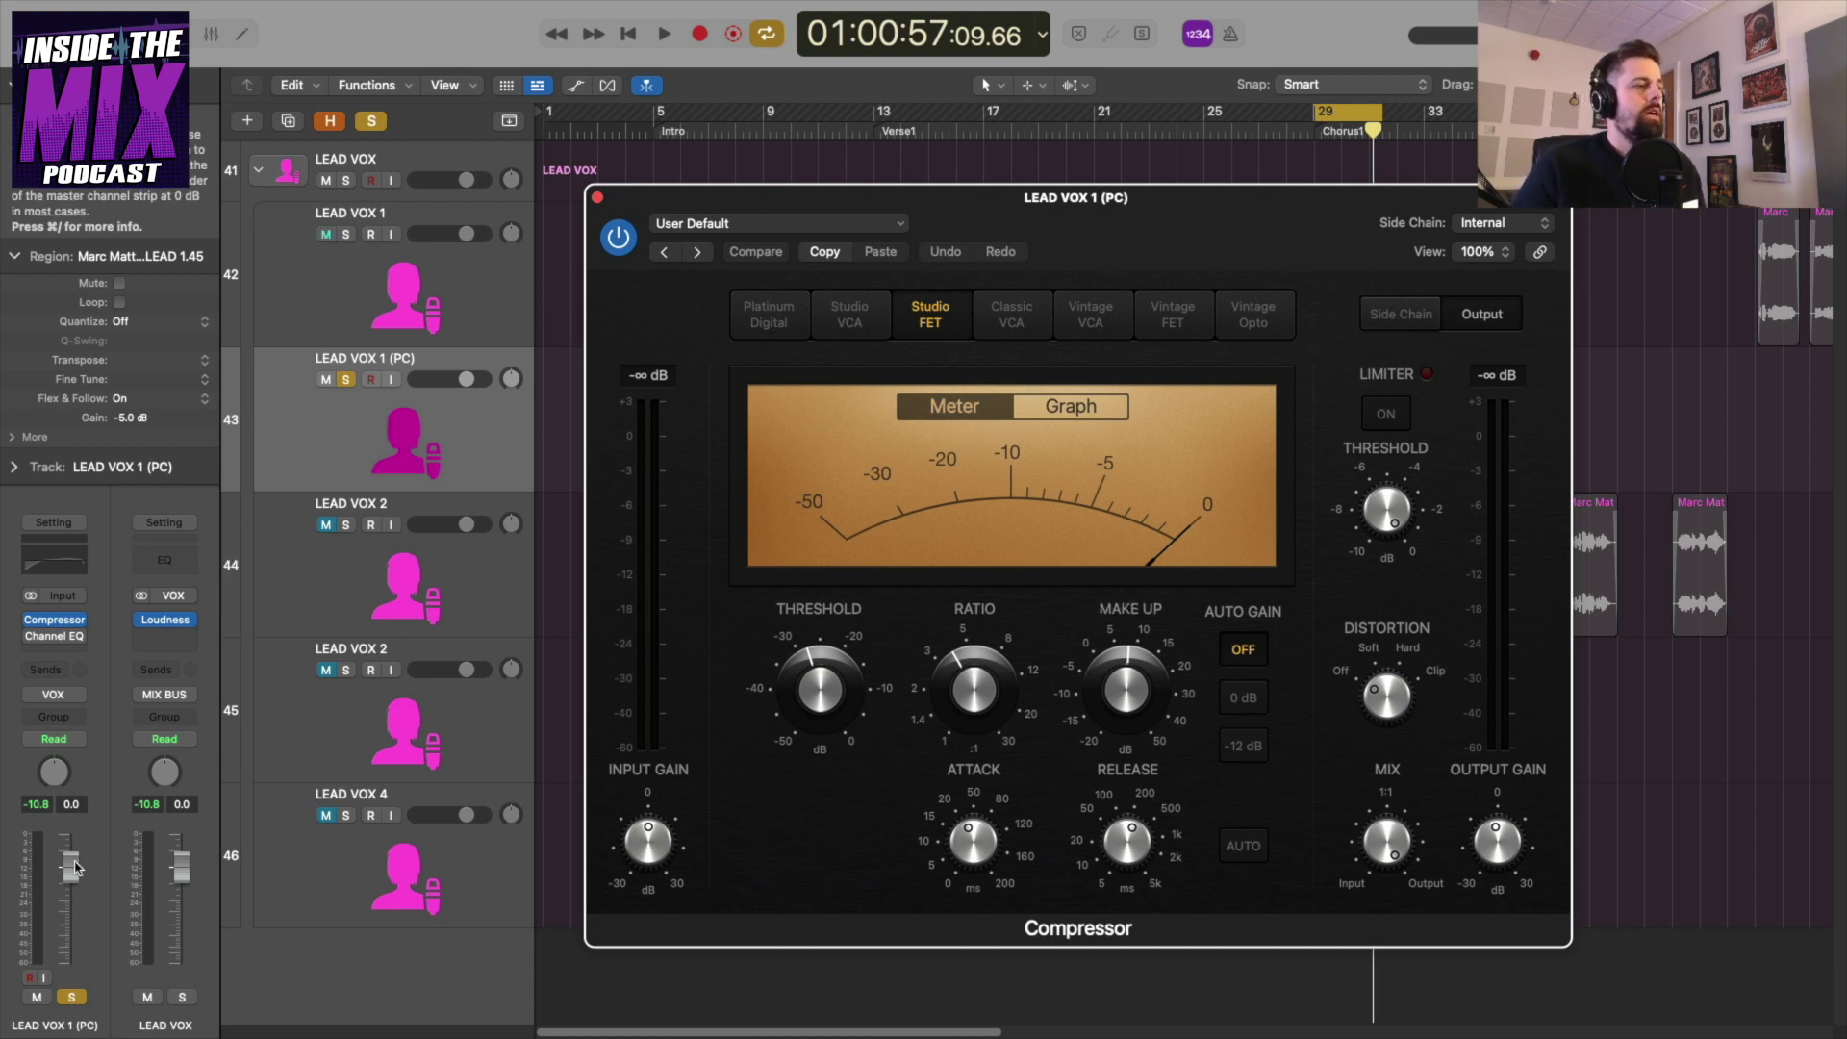
# Unsolo LEAD VOX 1 (PC) and blend it in during playback, bringing its mixer fader up from fully down to −11.6 dB.
pyautogui.moveTo(75, 870); pyautogui.dragTo(72, 964)
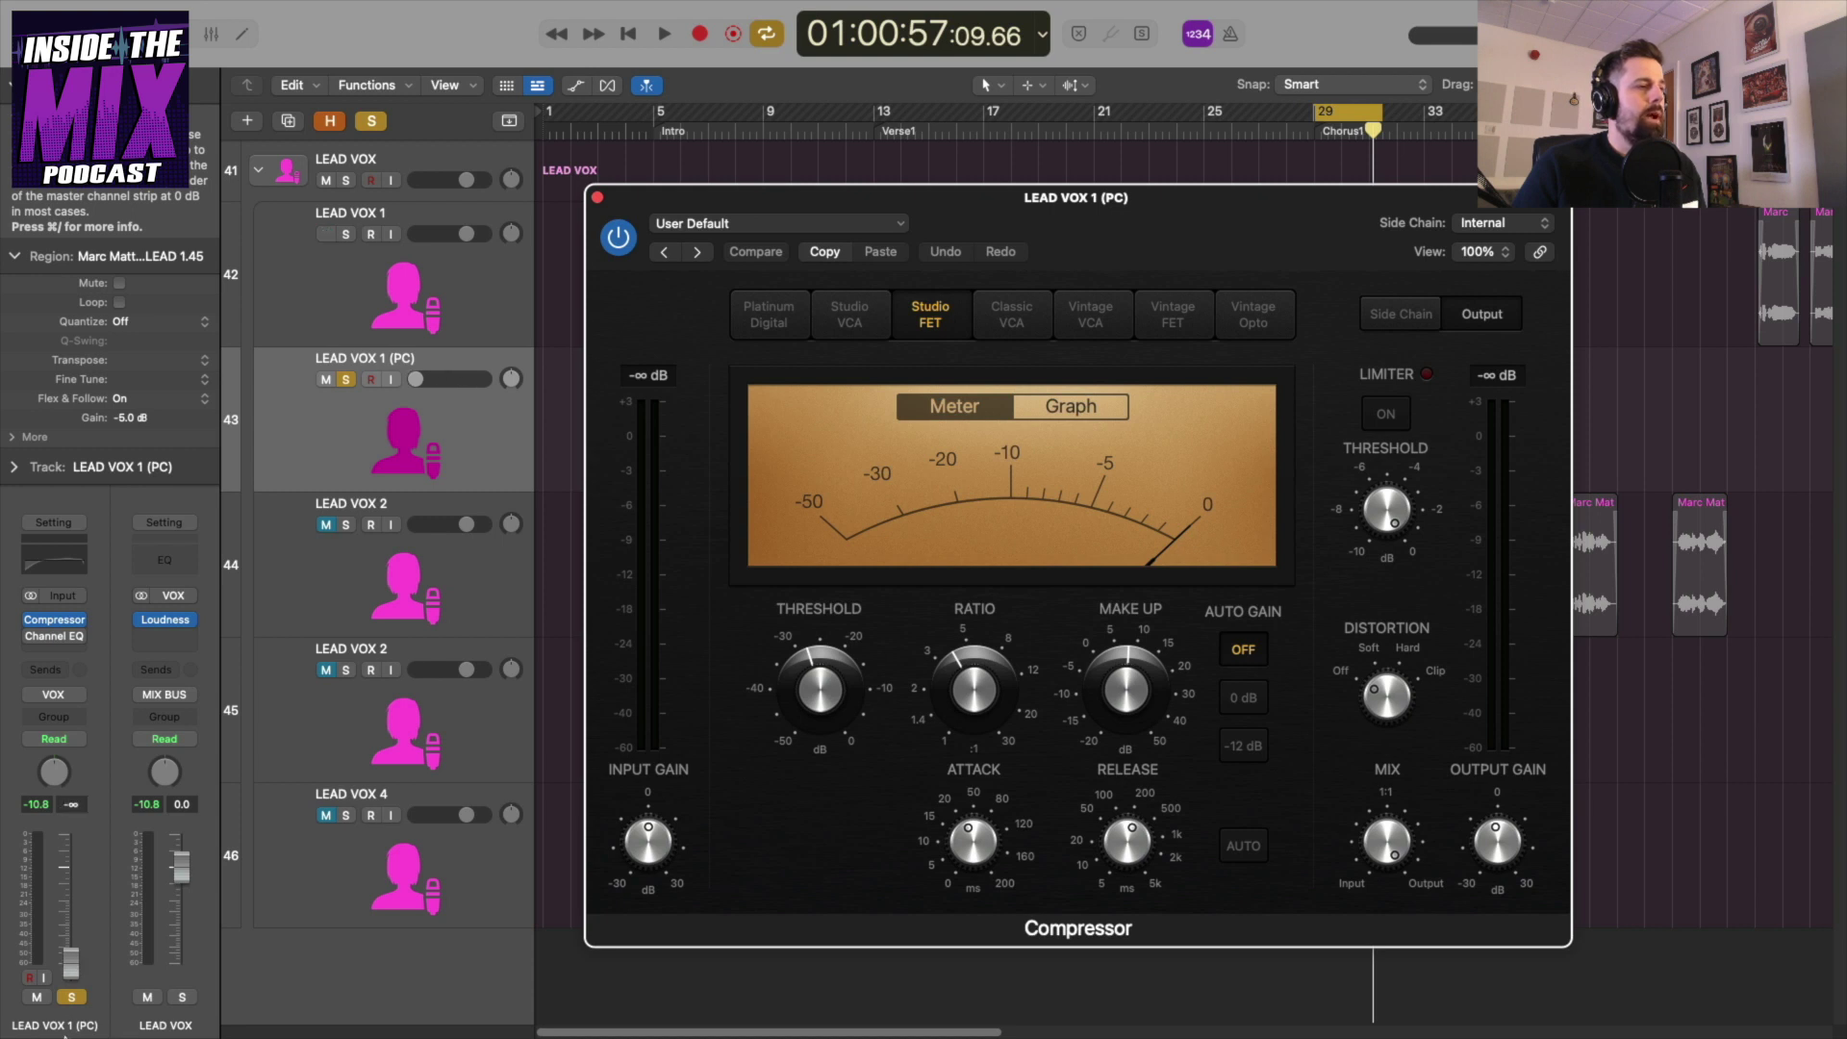
pyautogui.click(346, 380)
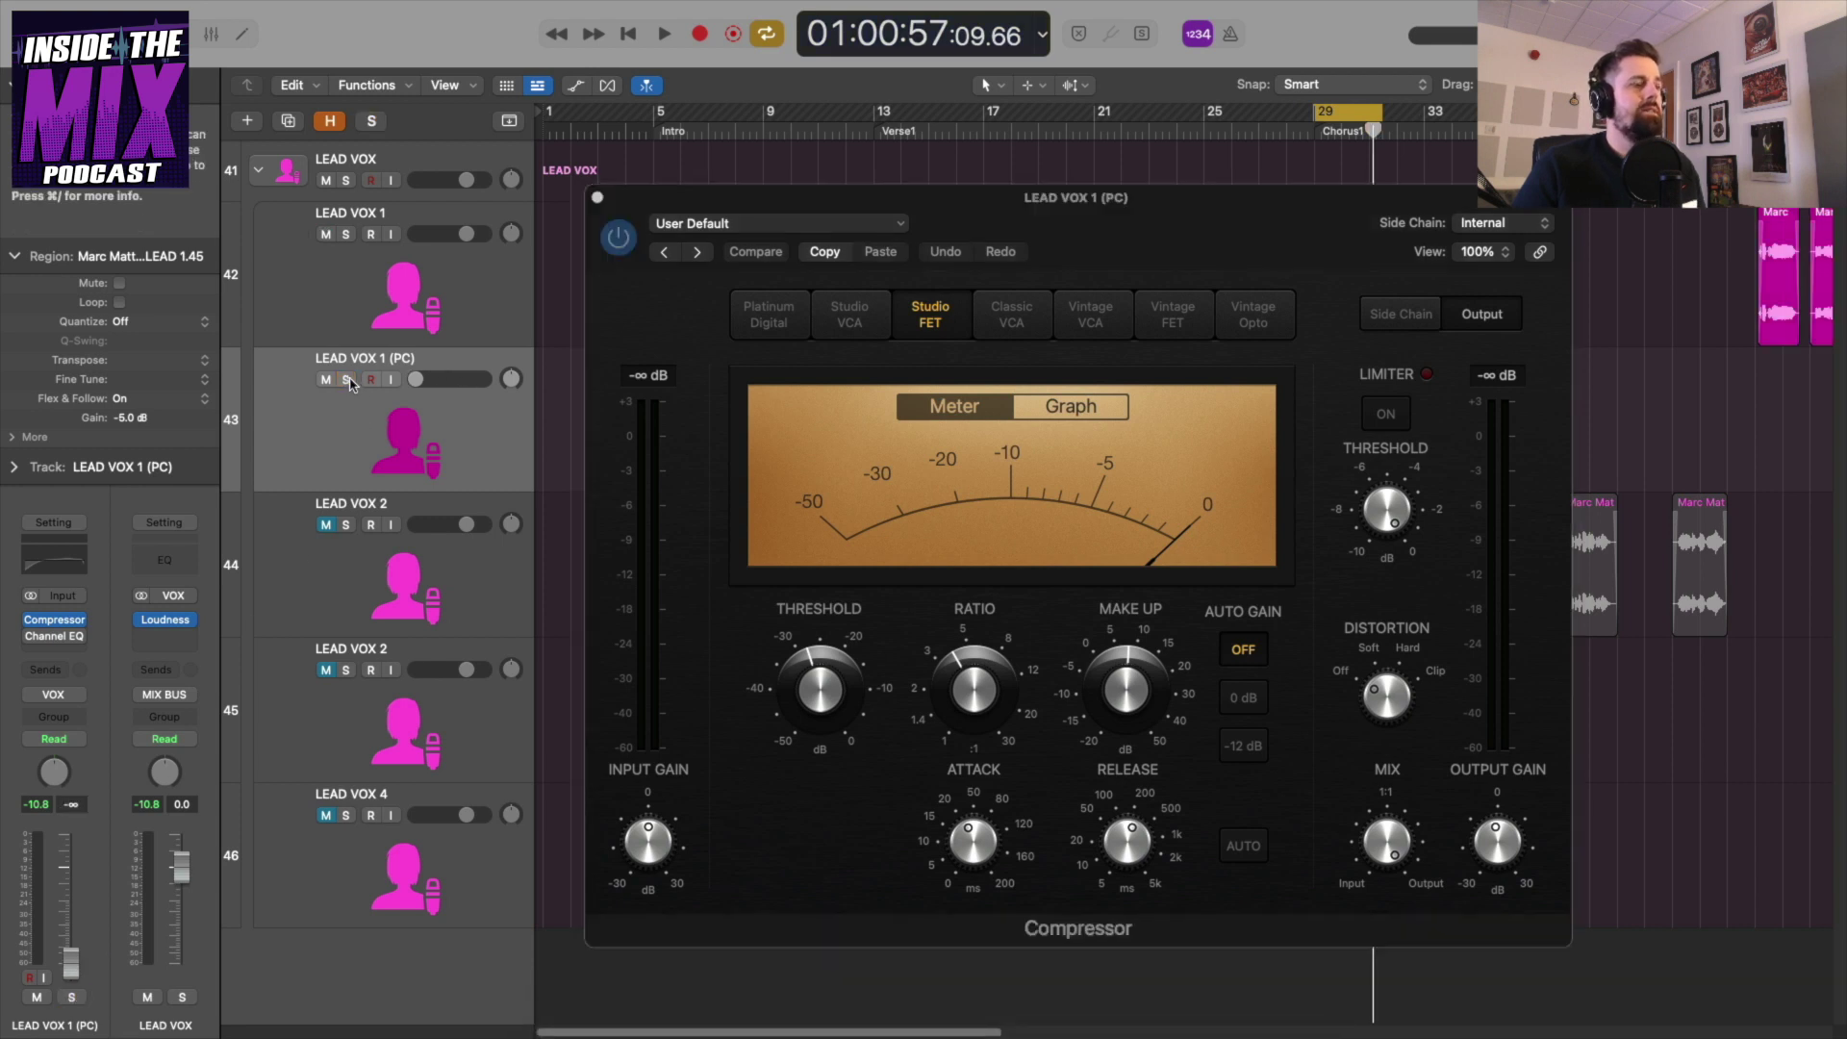
pyautogui.press('x')
pyautogui.click(597, 197)
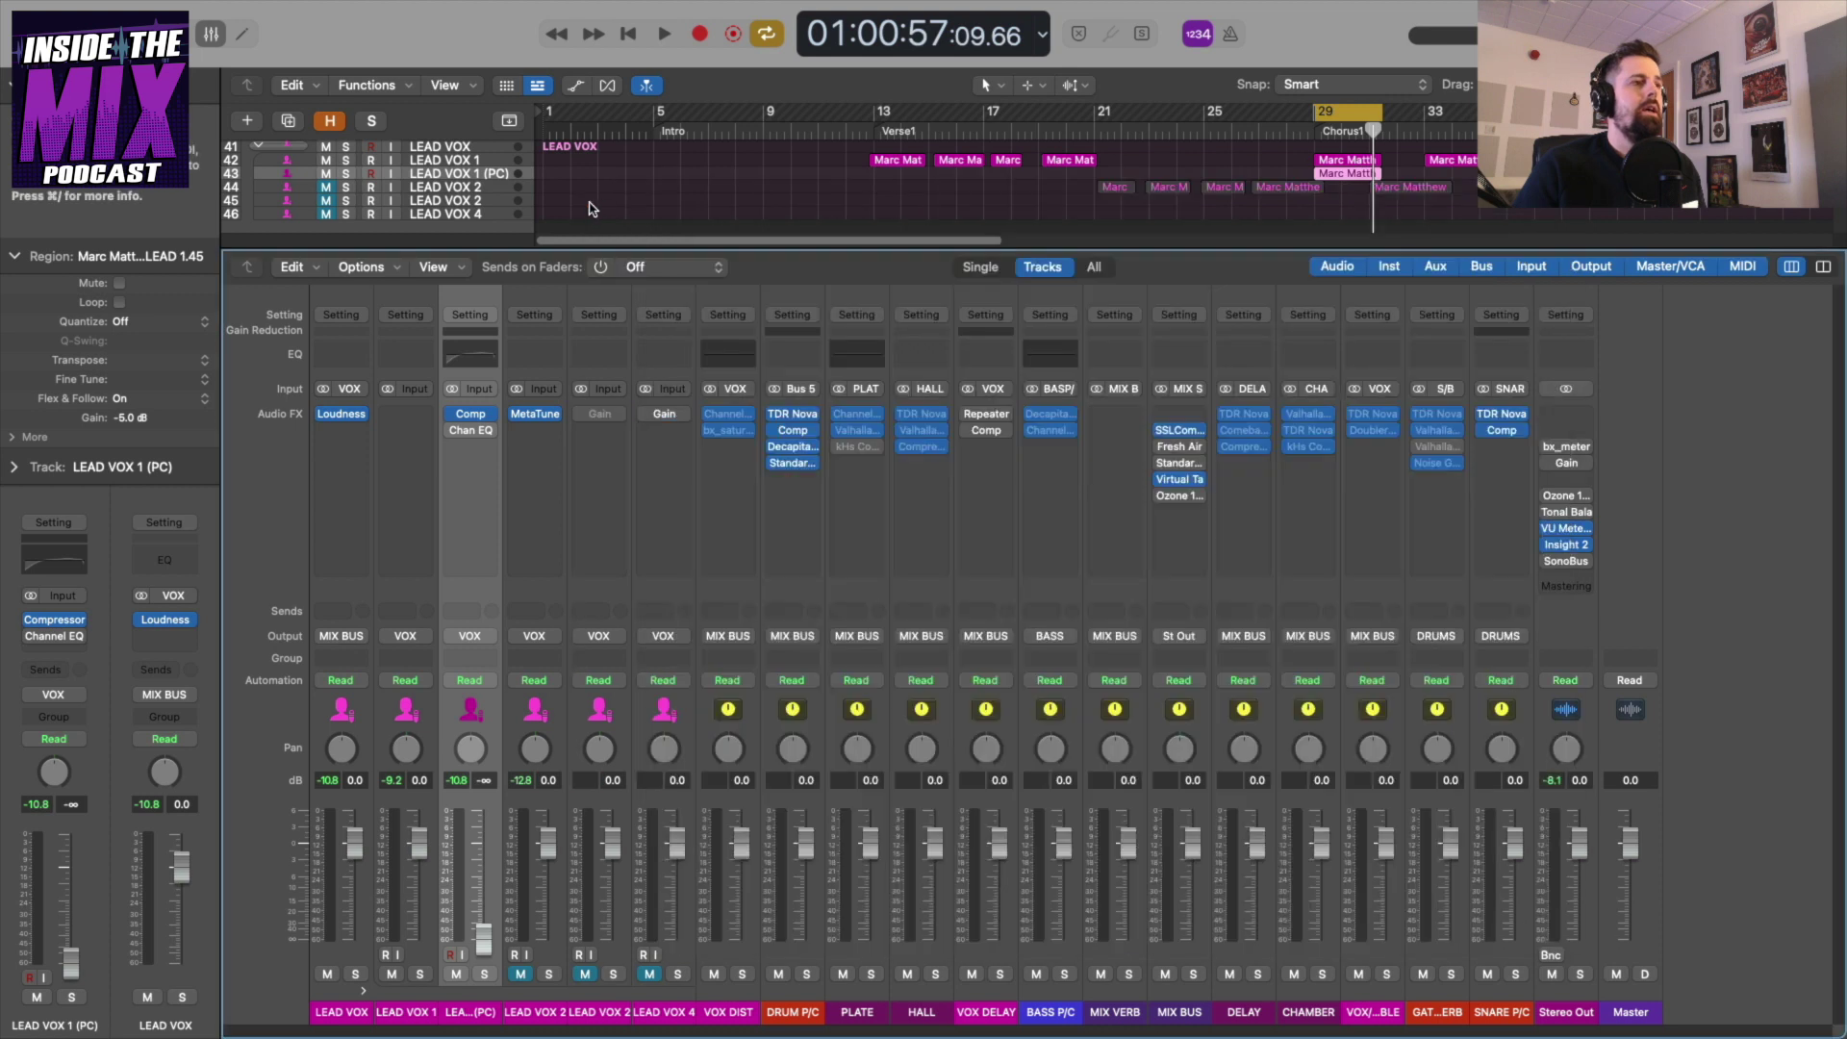
pyautogui.click(421, 782)
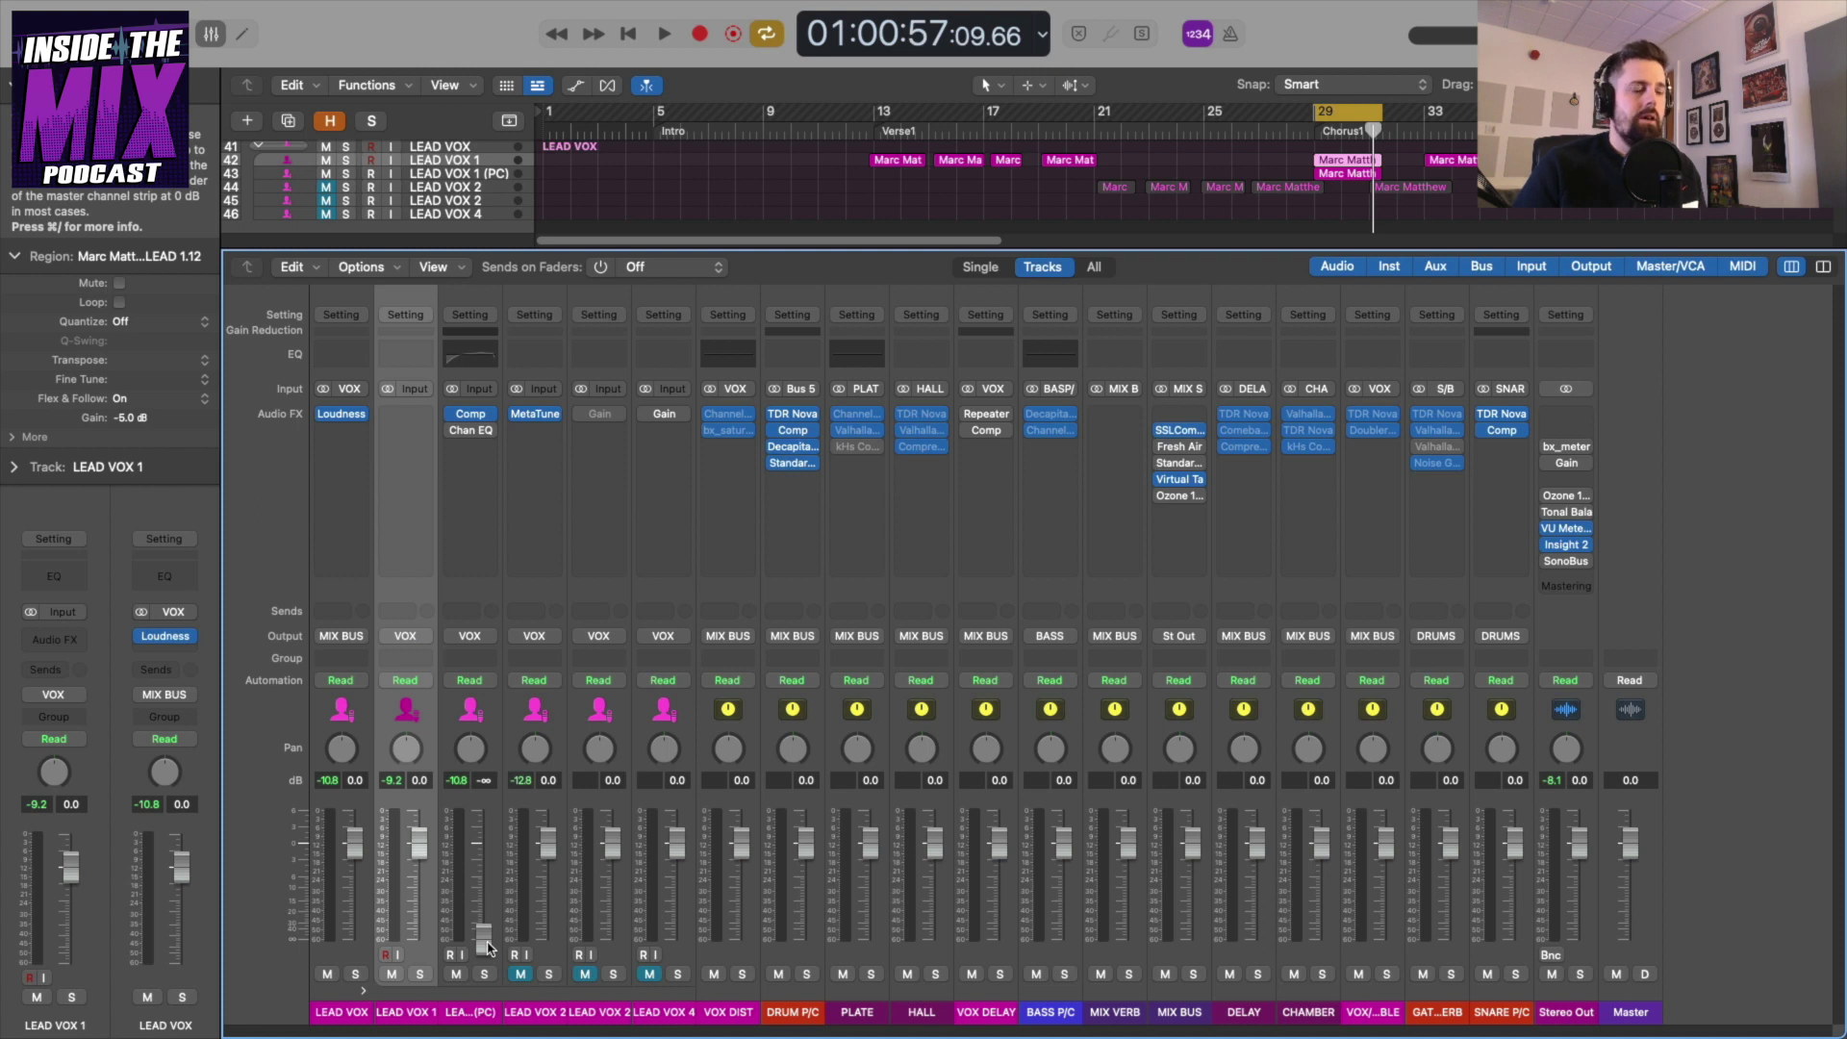
pyautogui.press('space')
pyautogui.moveTo(488, 944); pyautogui.dragTo(486, 892)
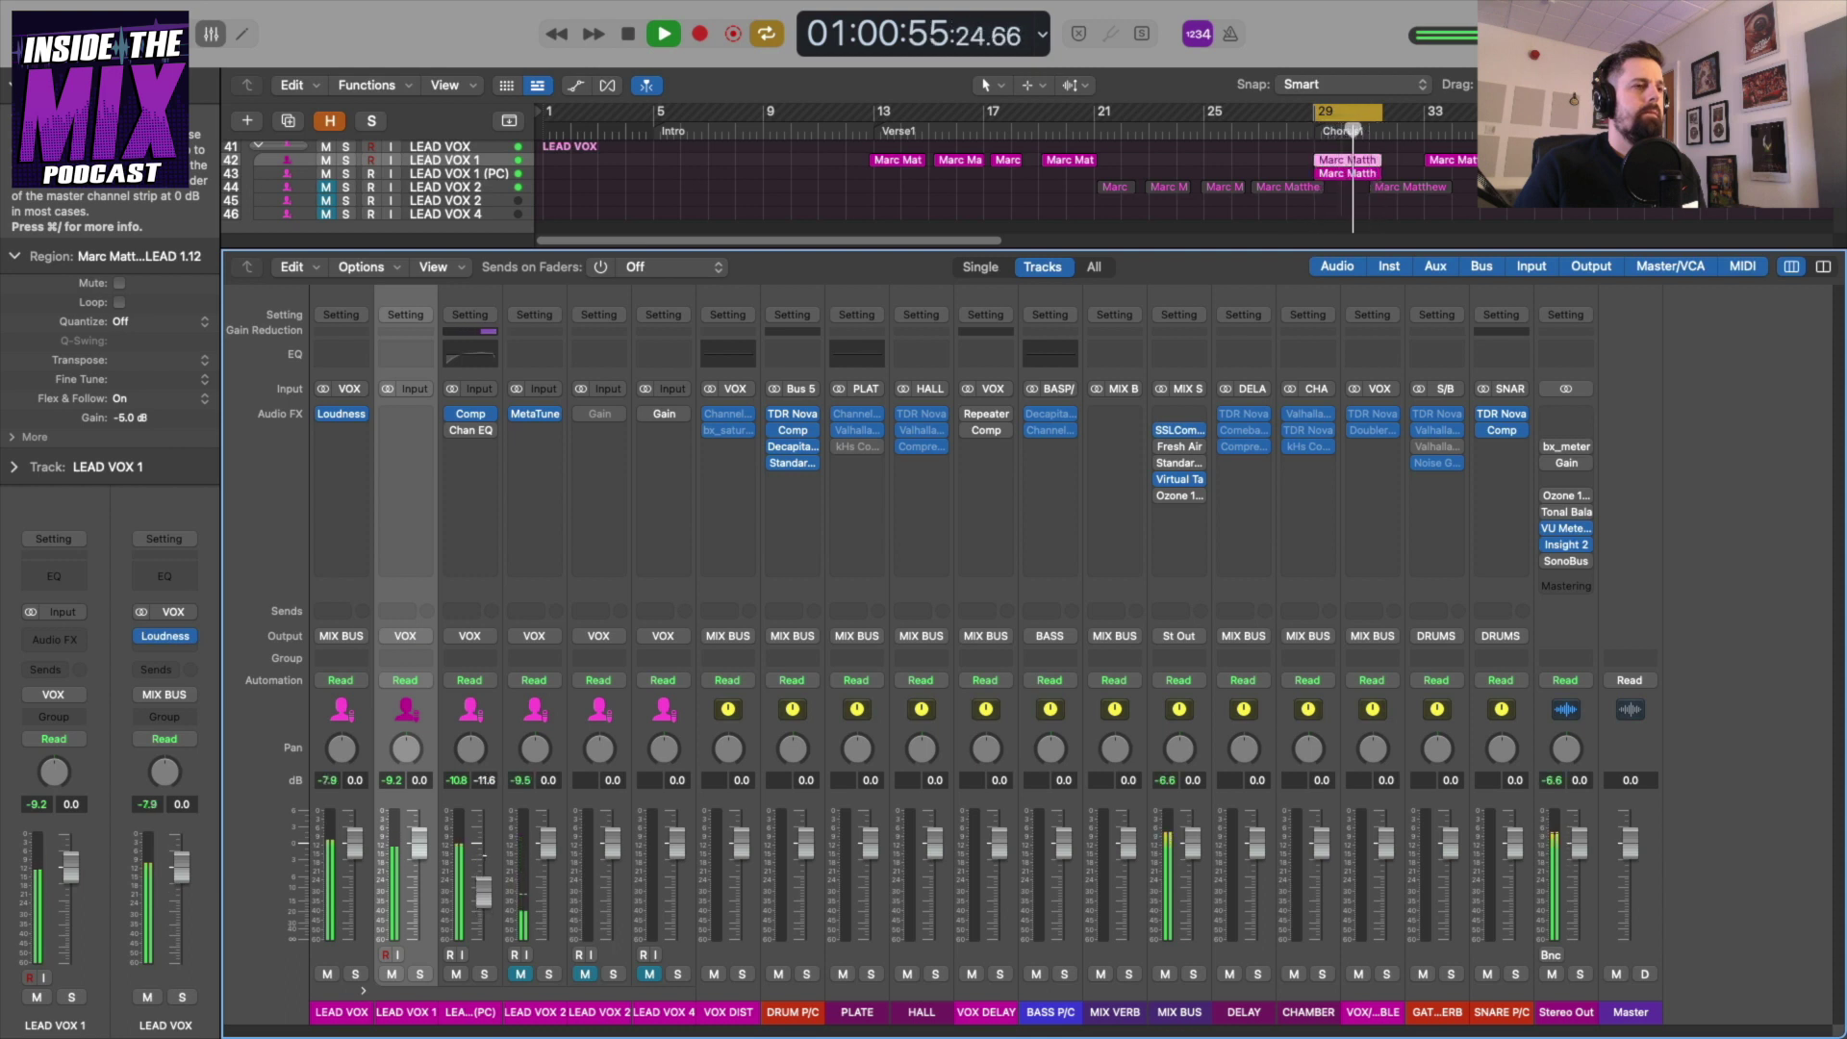
pyautogui.press('space')
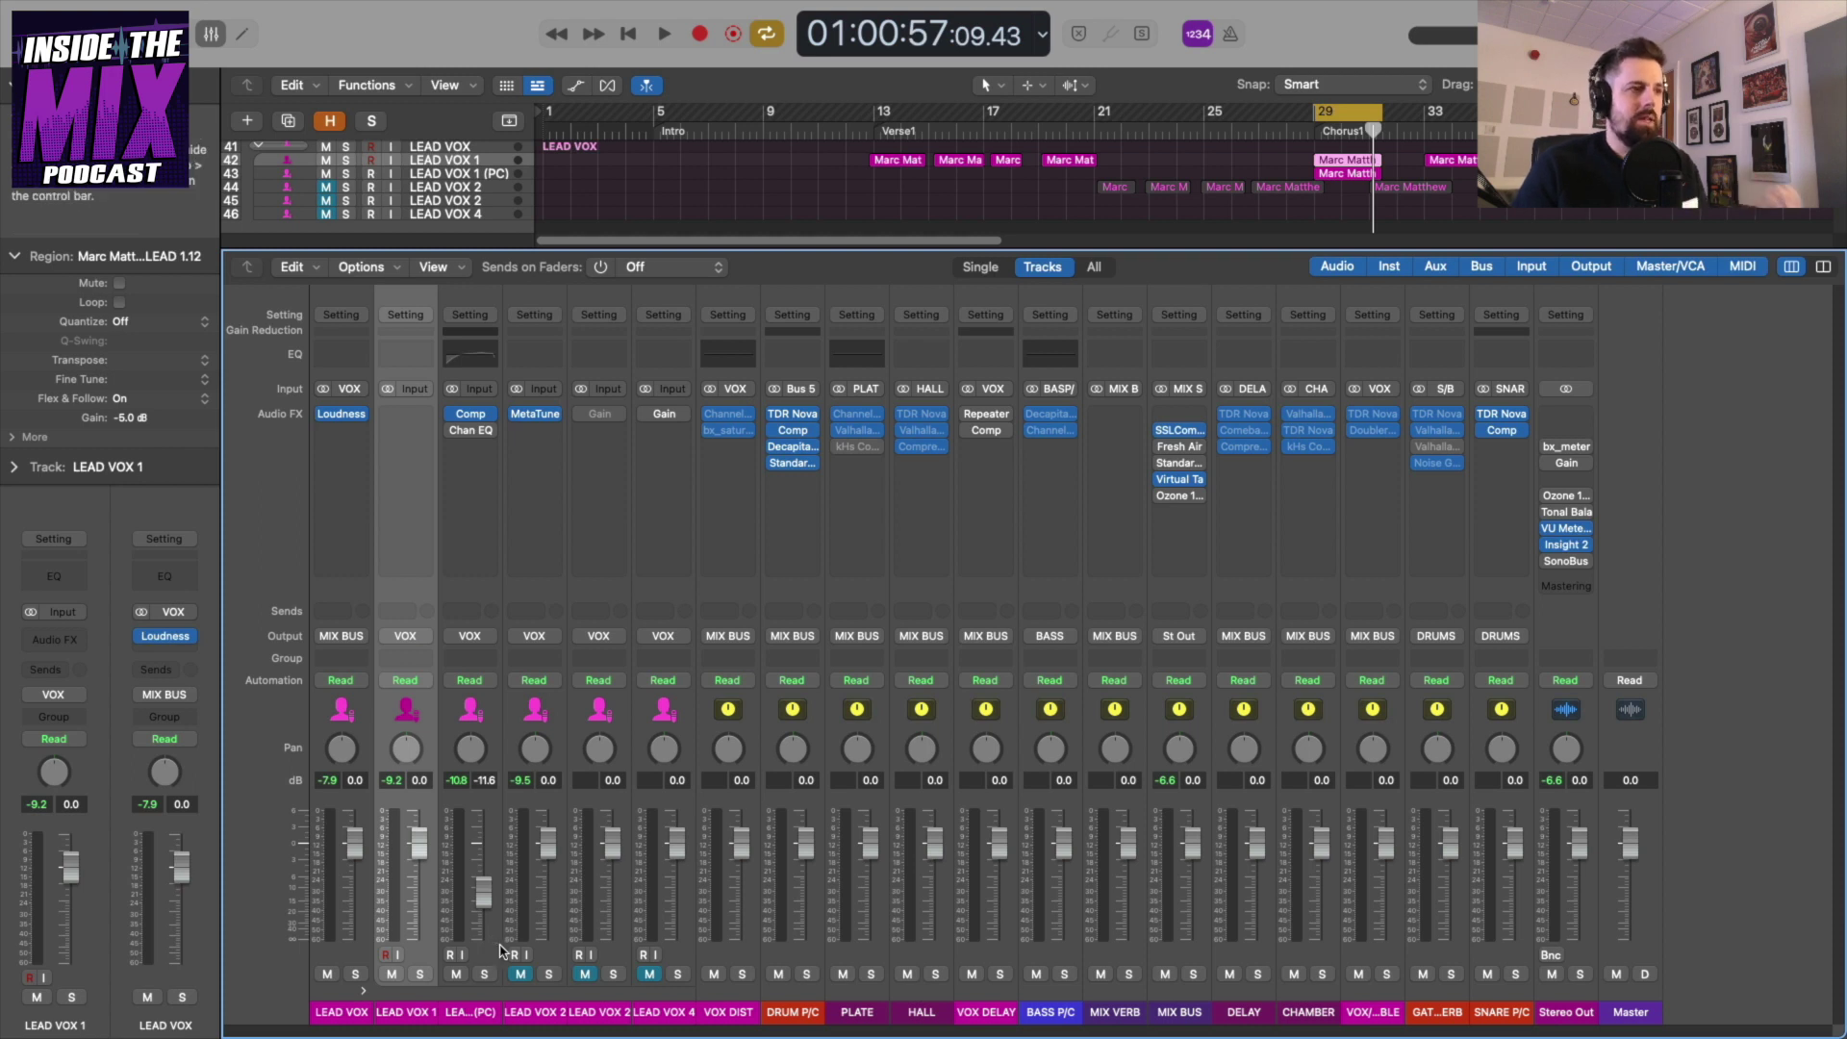
# Play the chorus section and mute LEAD VOX 1 (PC) to compare the lead vocal without parallel compression.
pyautogui.press('space')
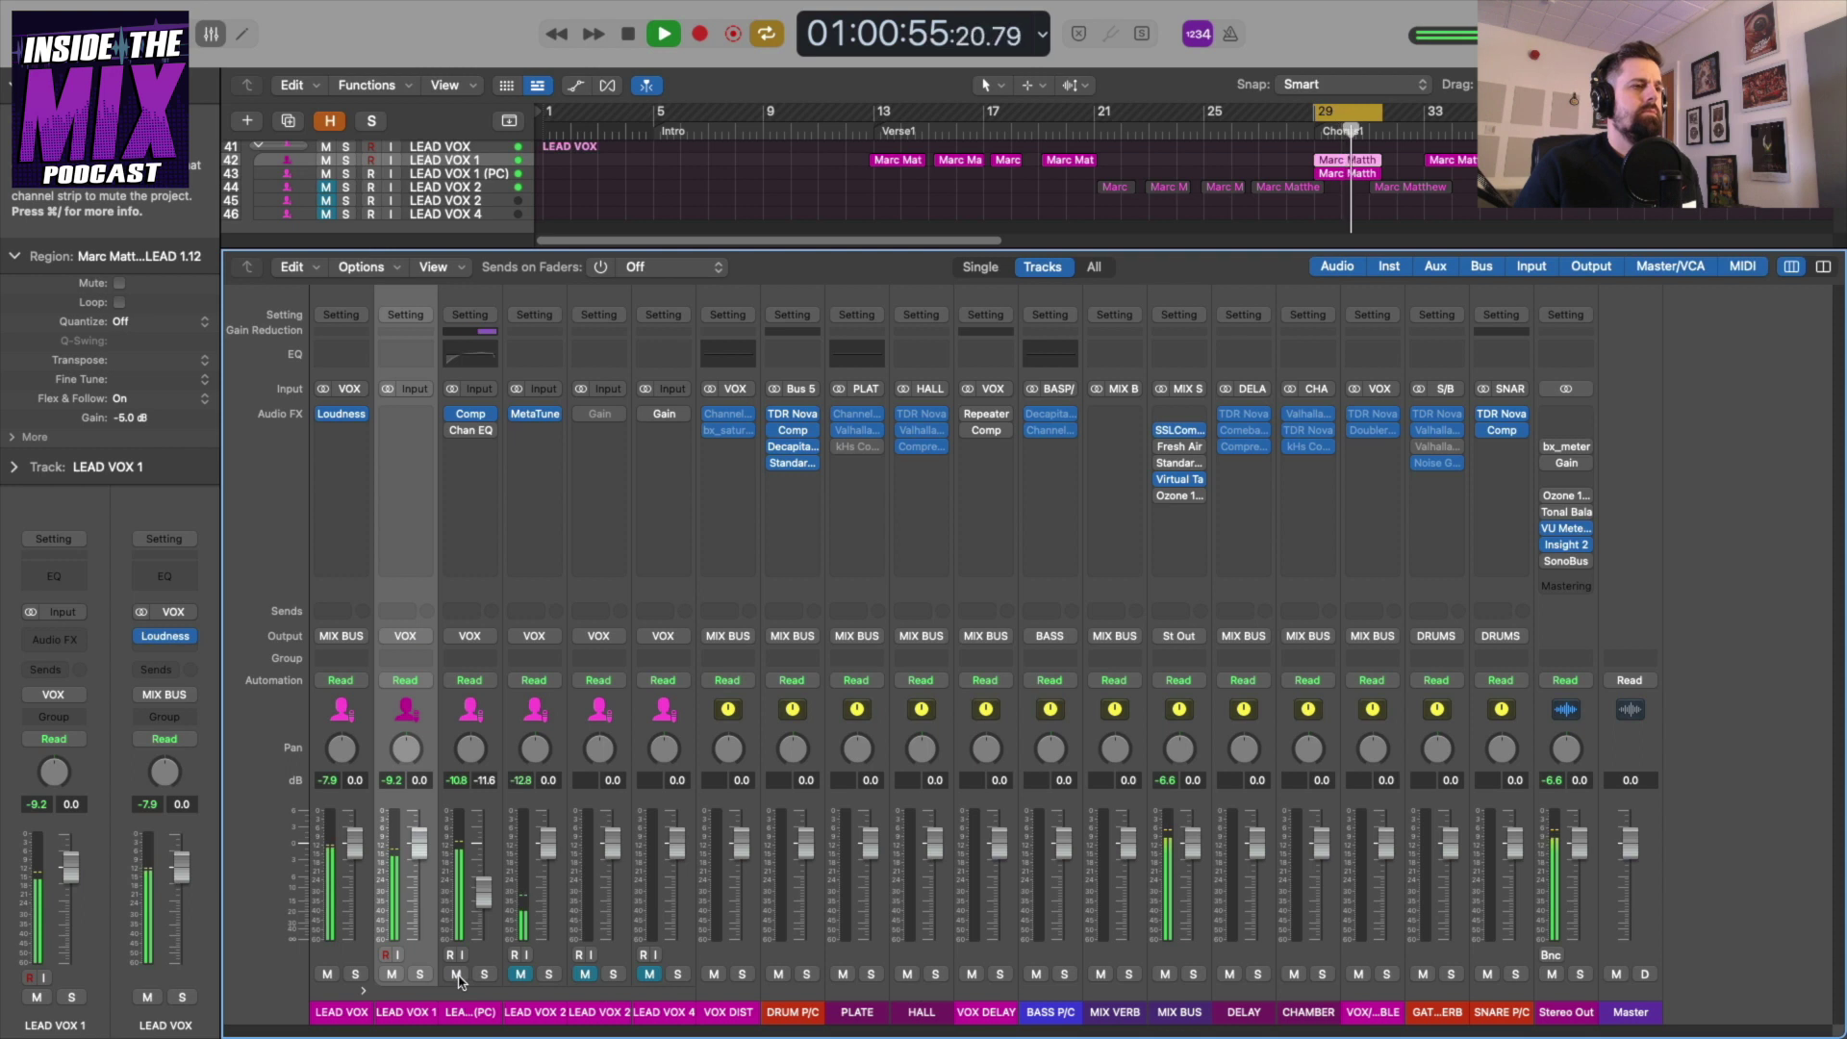
pyautogui.click(457, 975)
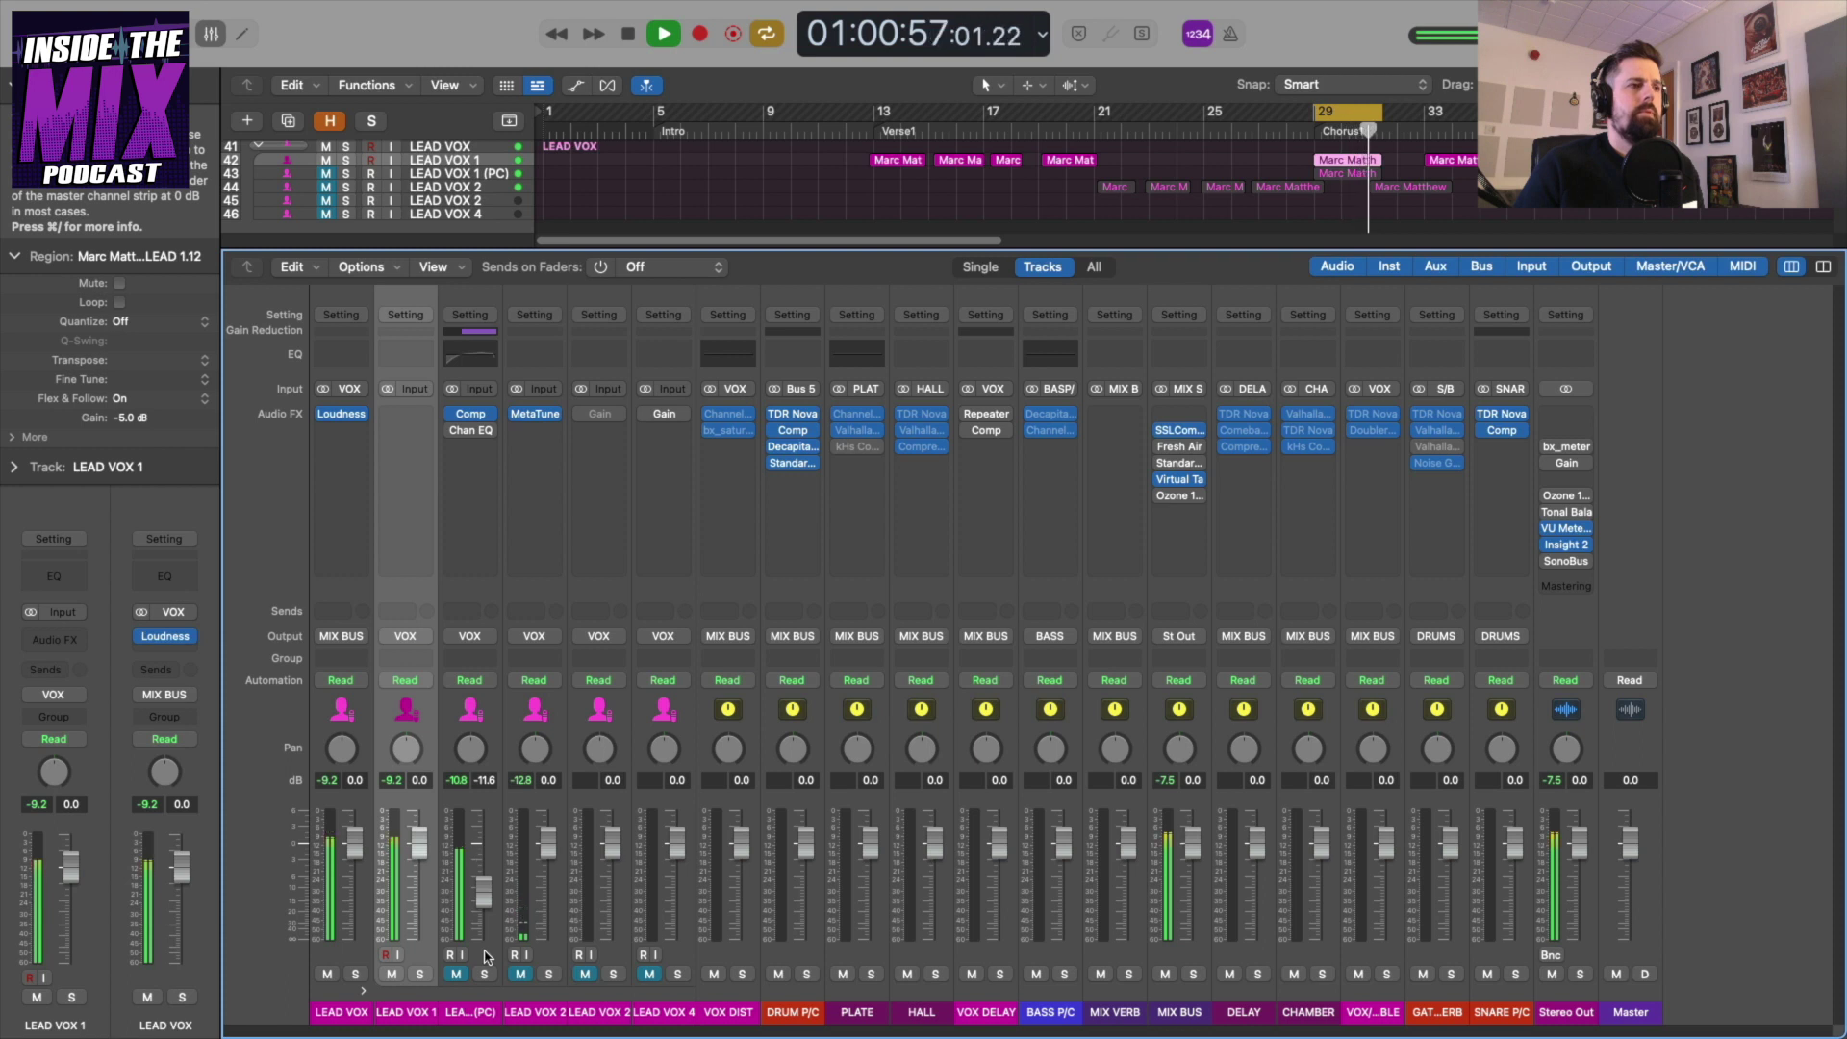
pyautogui.press('space')
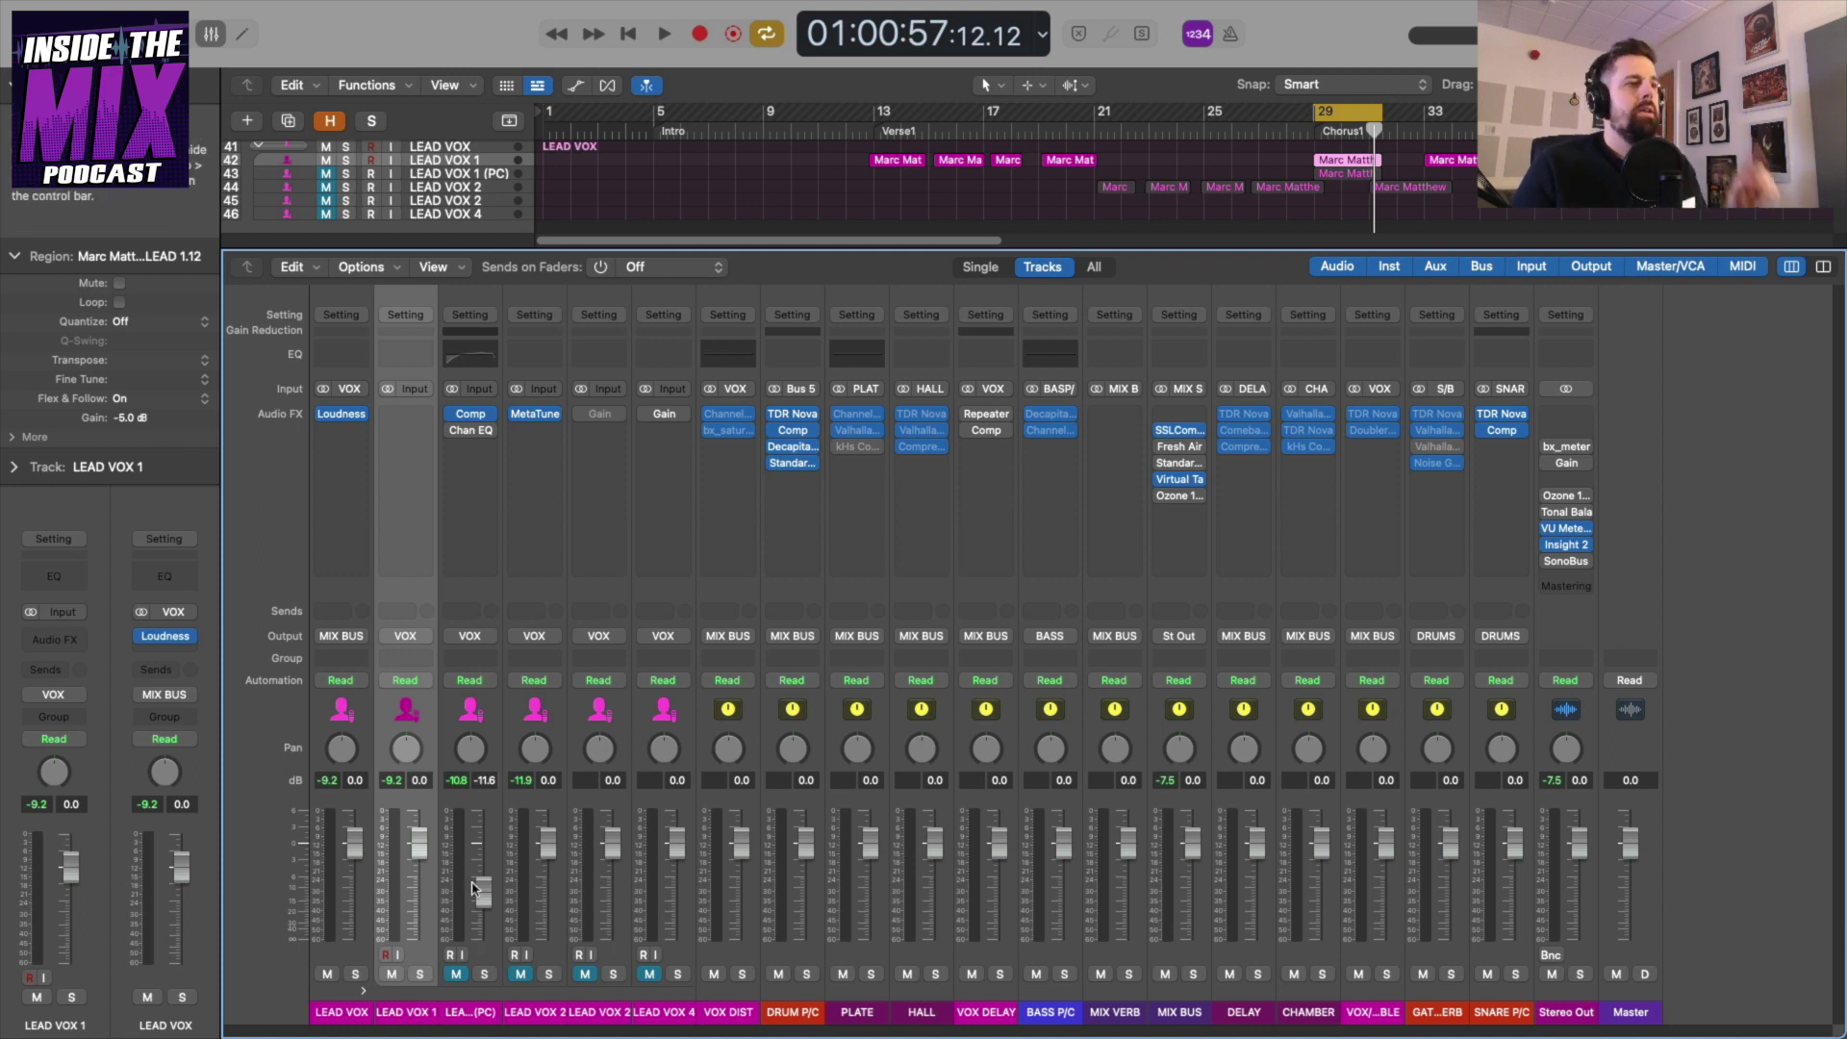
# Enable the Channel EQ on LEAD VOX 1 (PC) and review its band settings.
pyautogui.moveTo(455, 433)
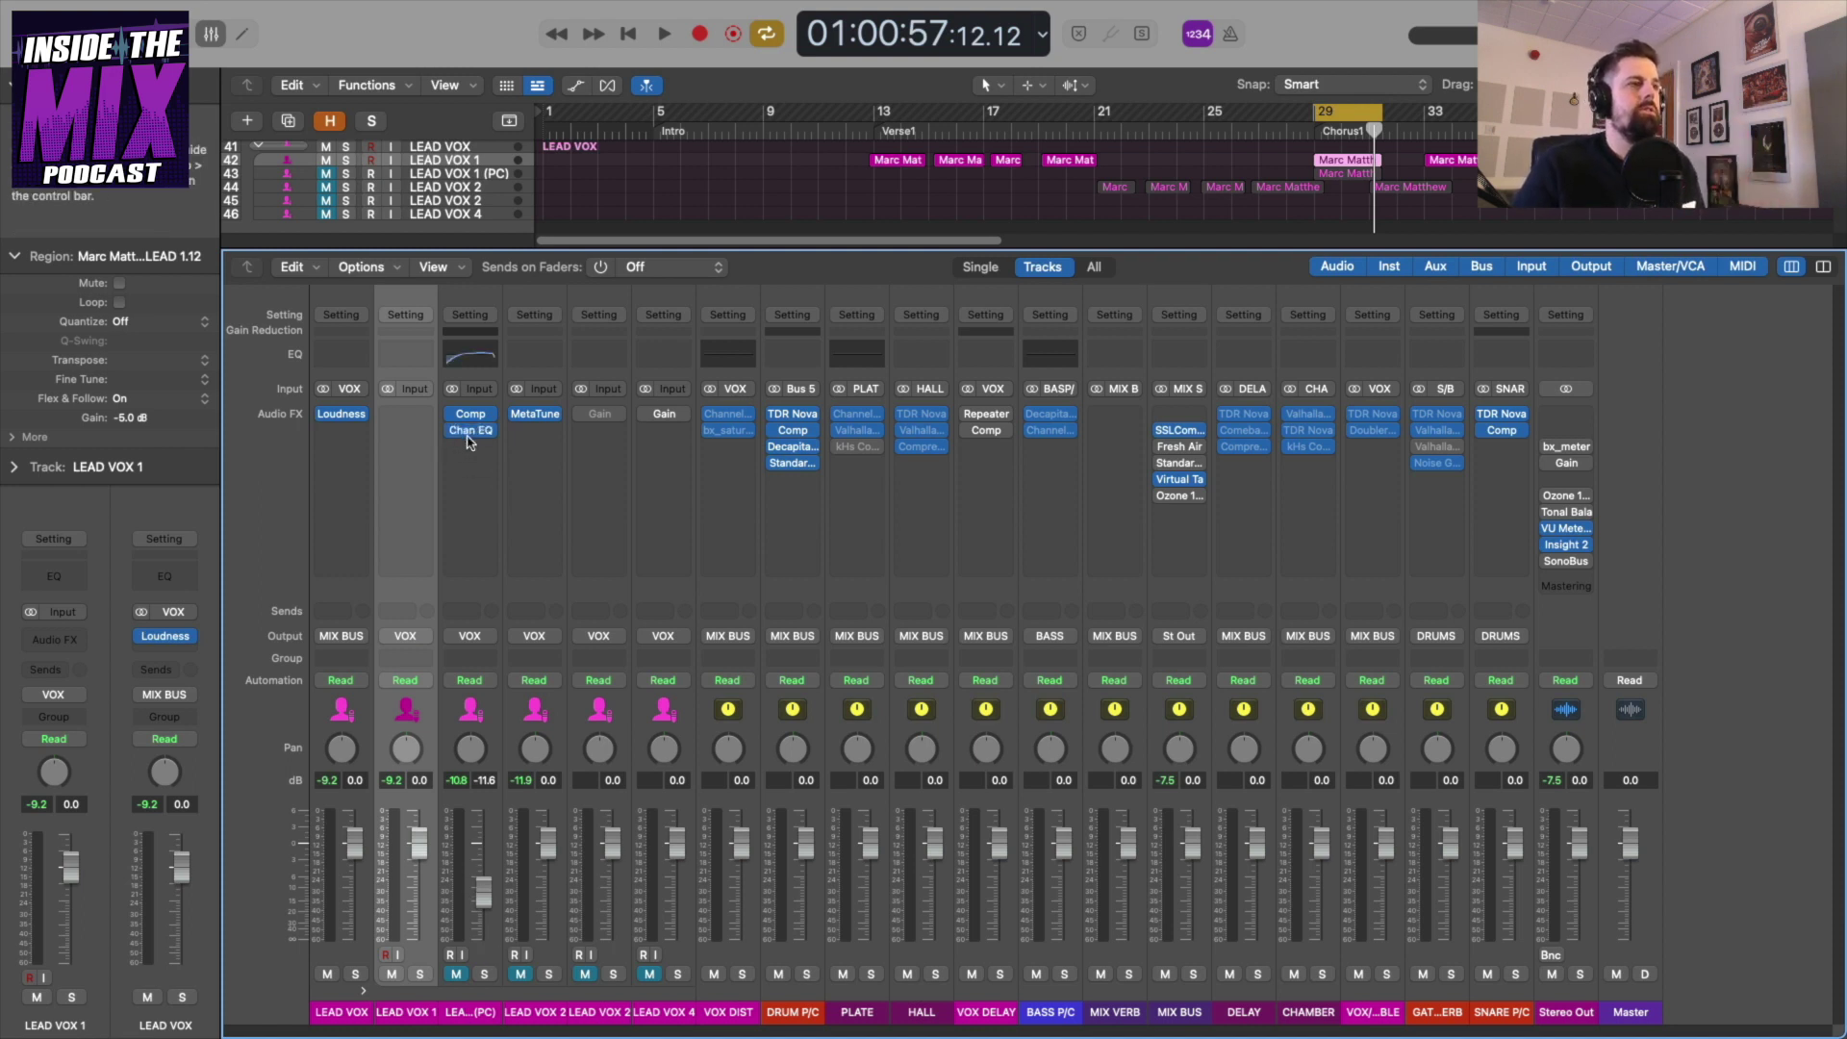
pyautogui.click(470, 430)
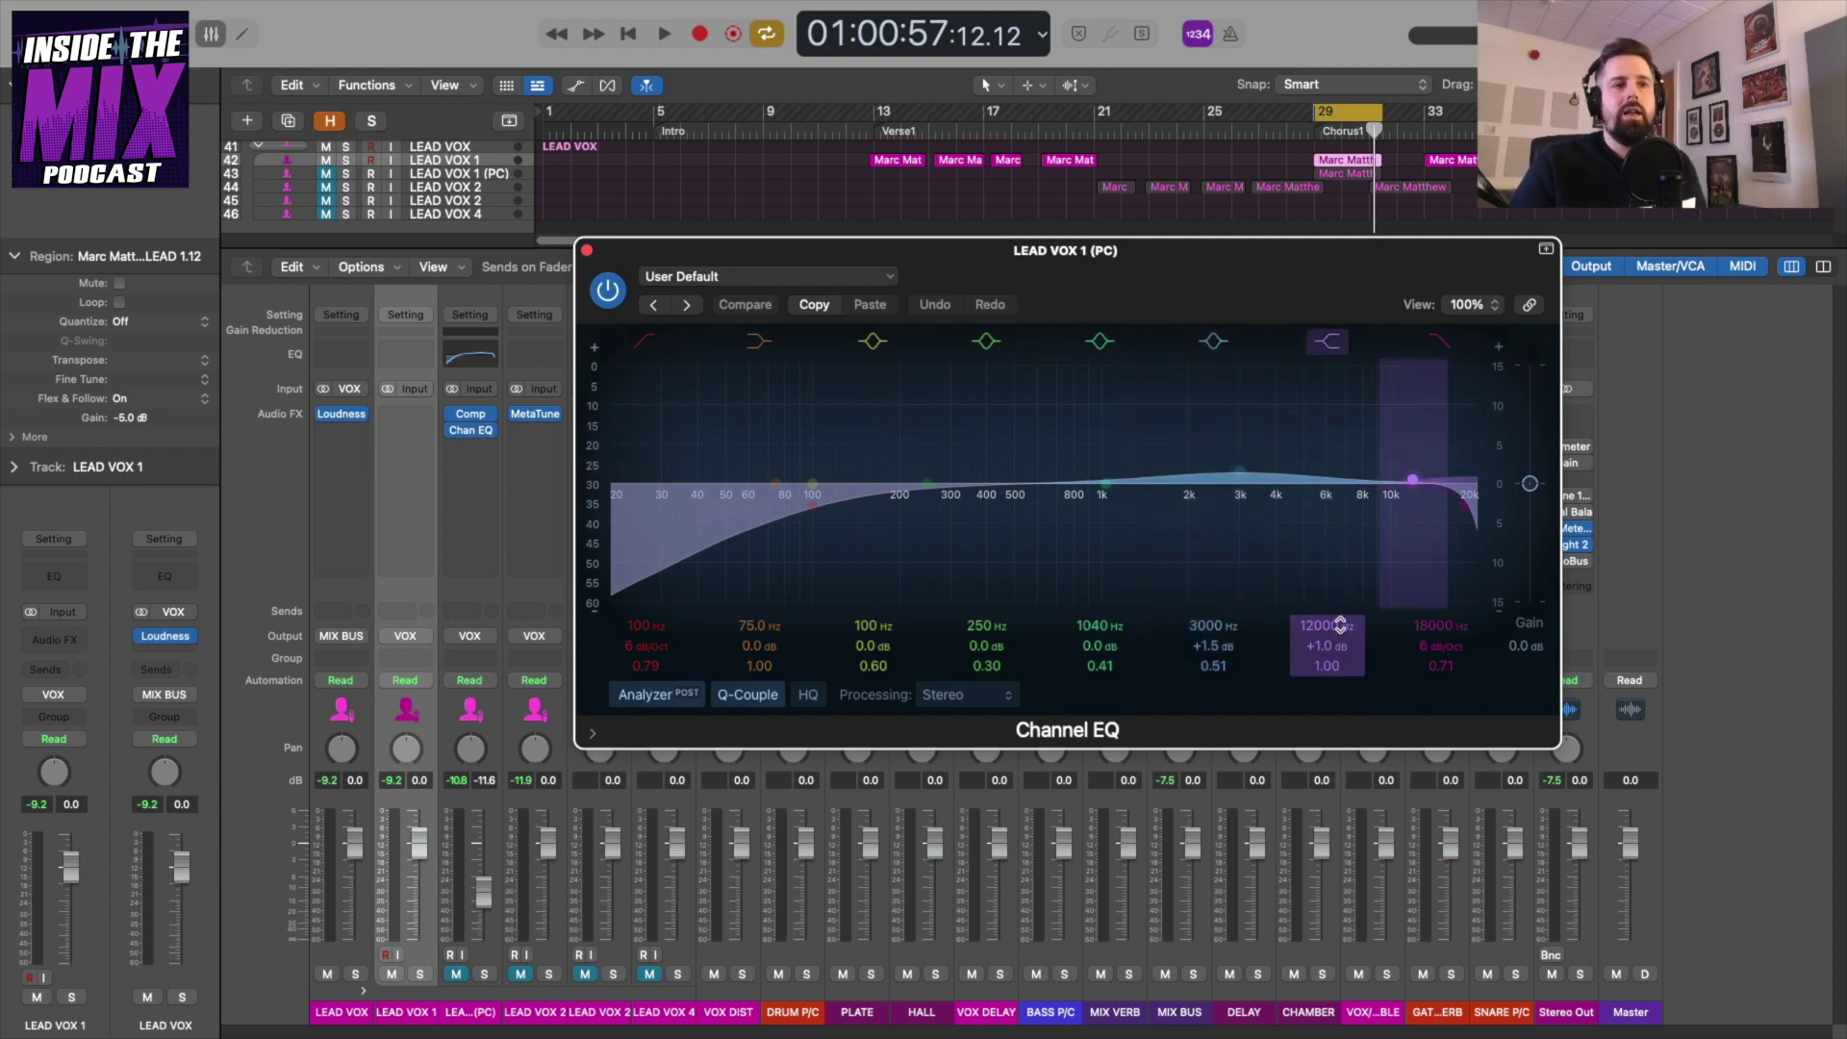
pyautogui.click(587, 252)
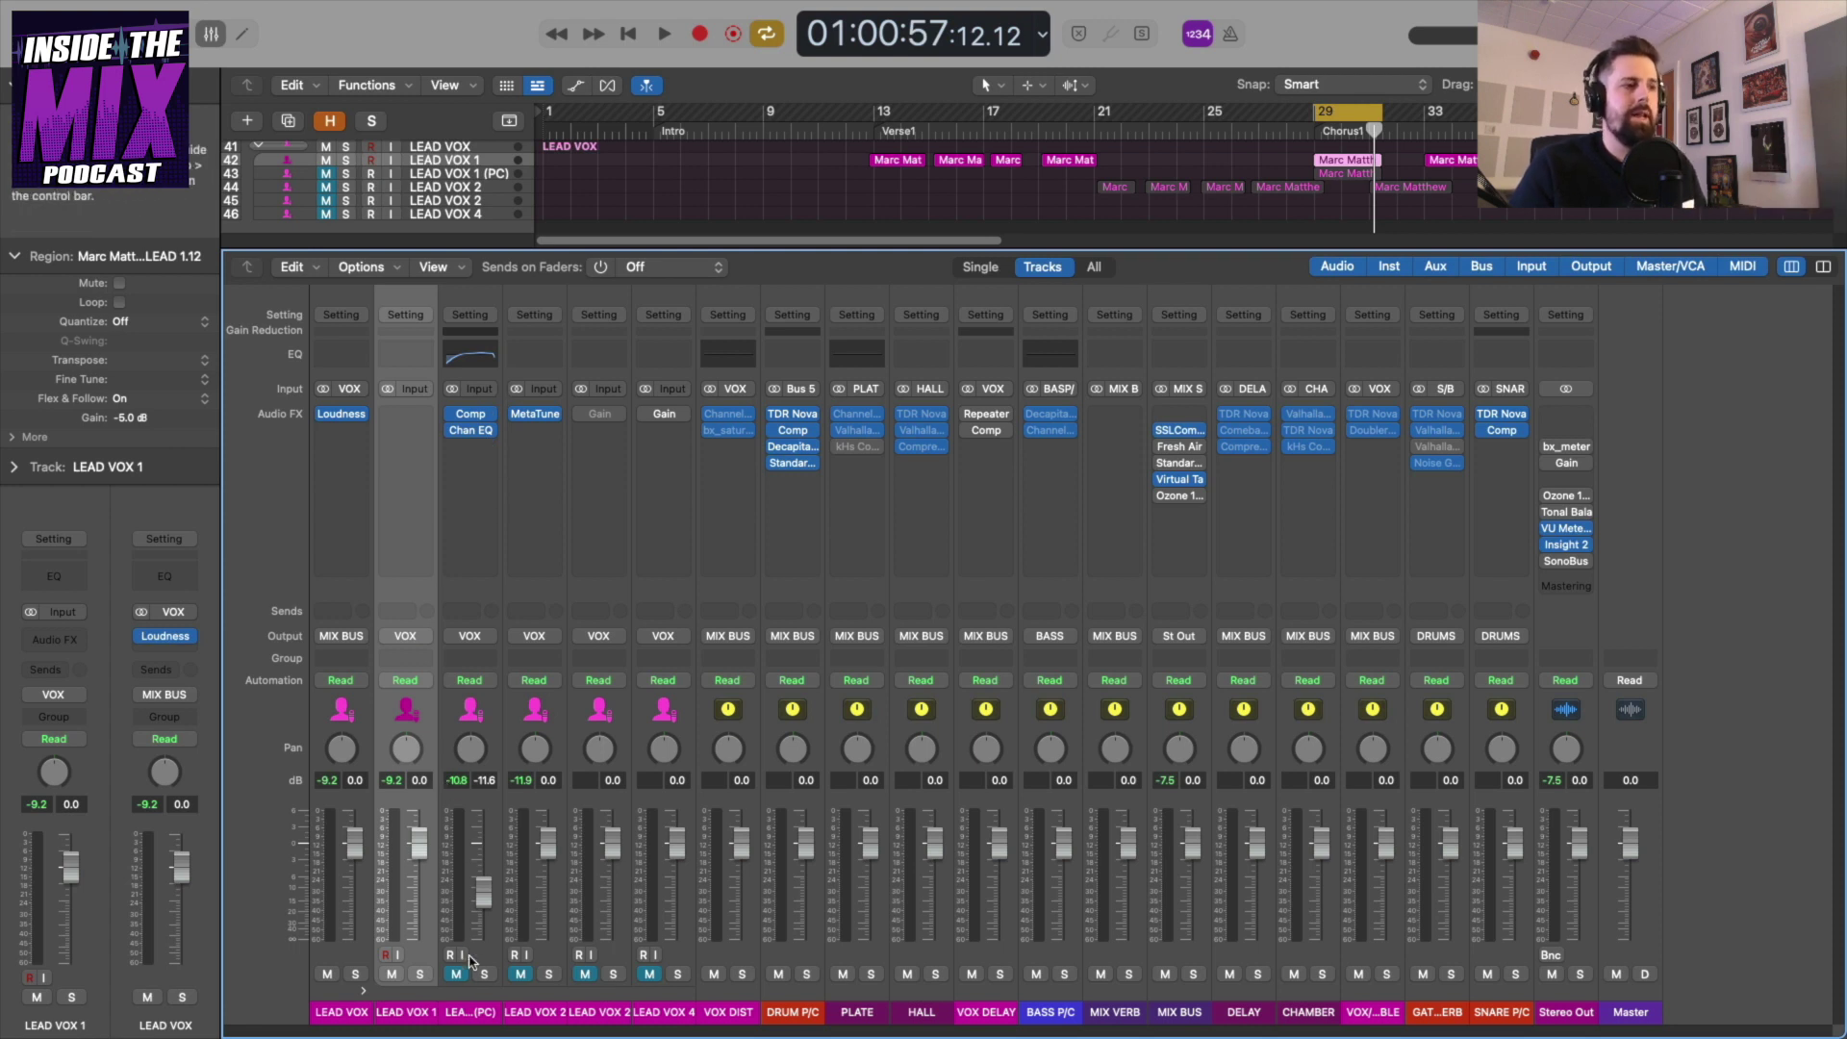
# Play the chorus section and unmute LEAD VOX 1 (PC) to audition the equalized parallel track with the lead vocal.
pyautogui.press('space')
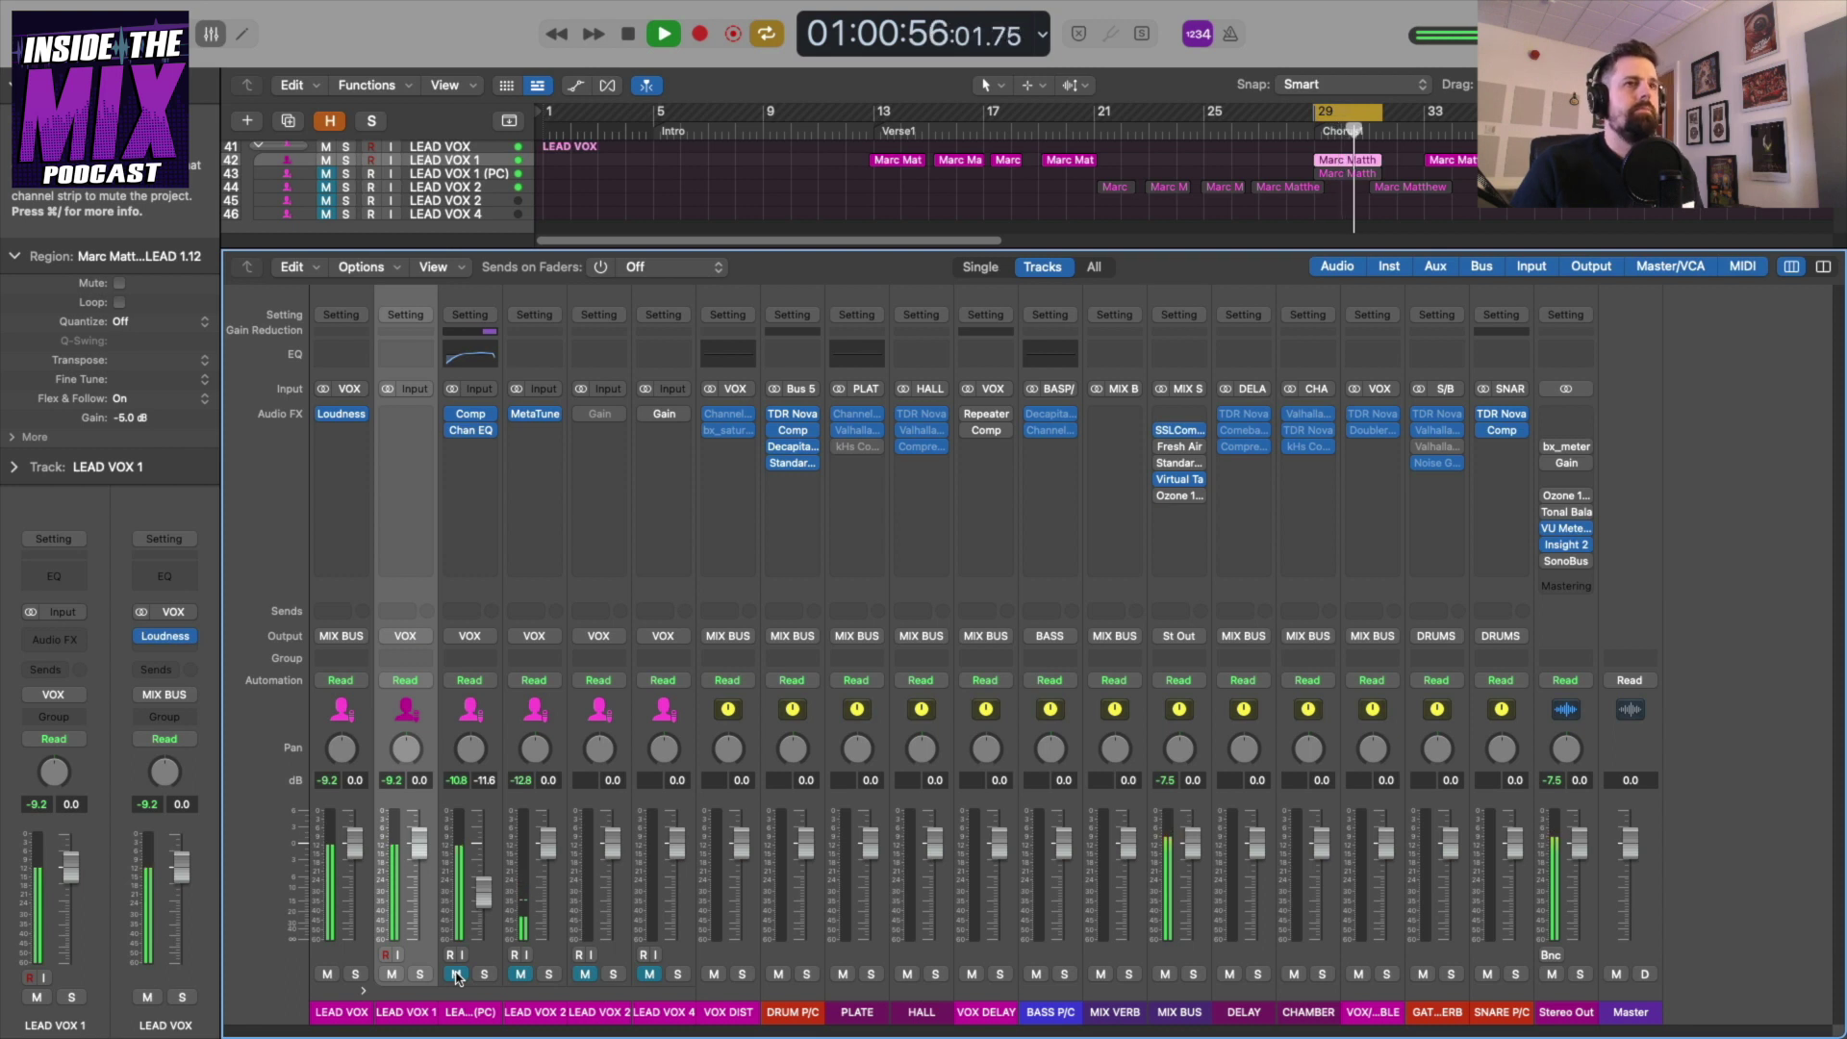
pyautogui.press('space')
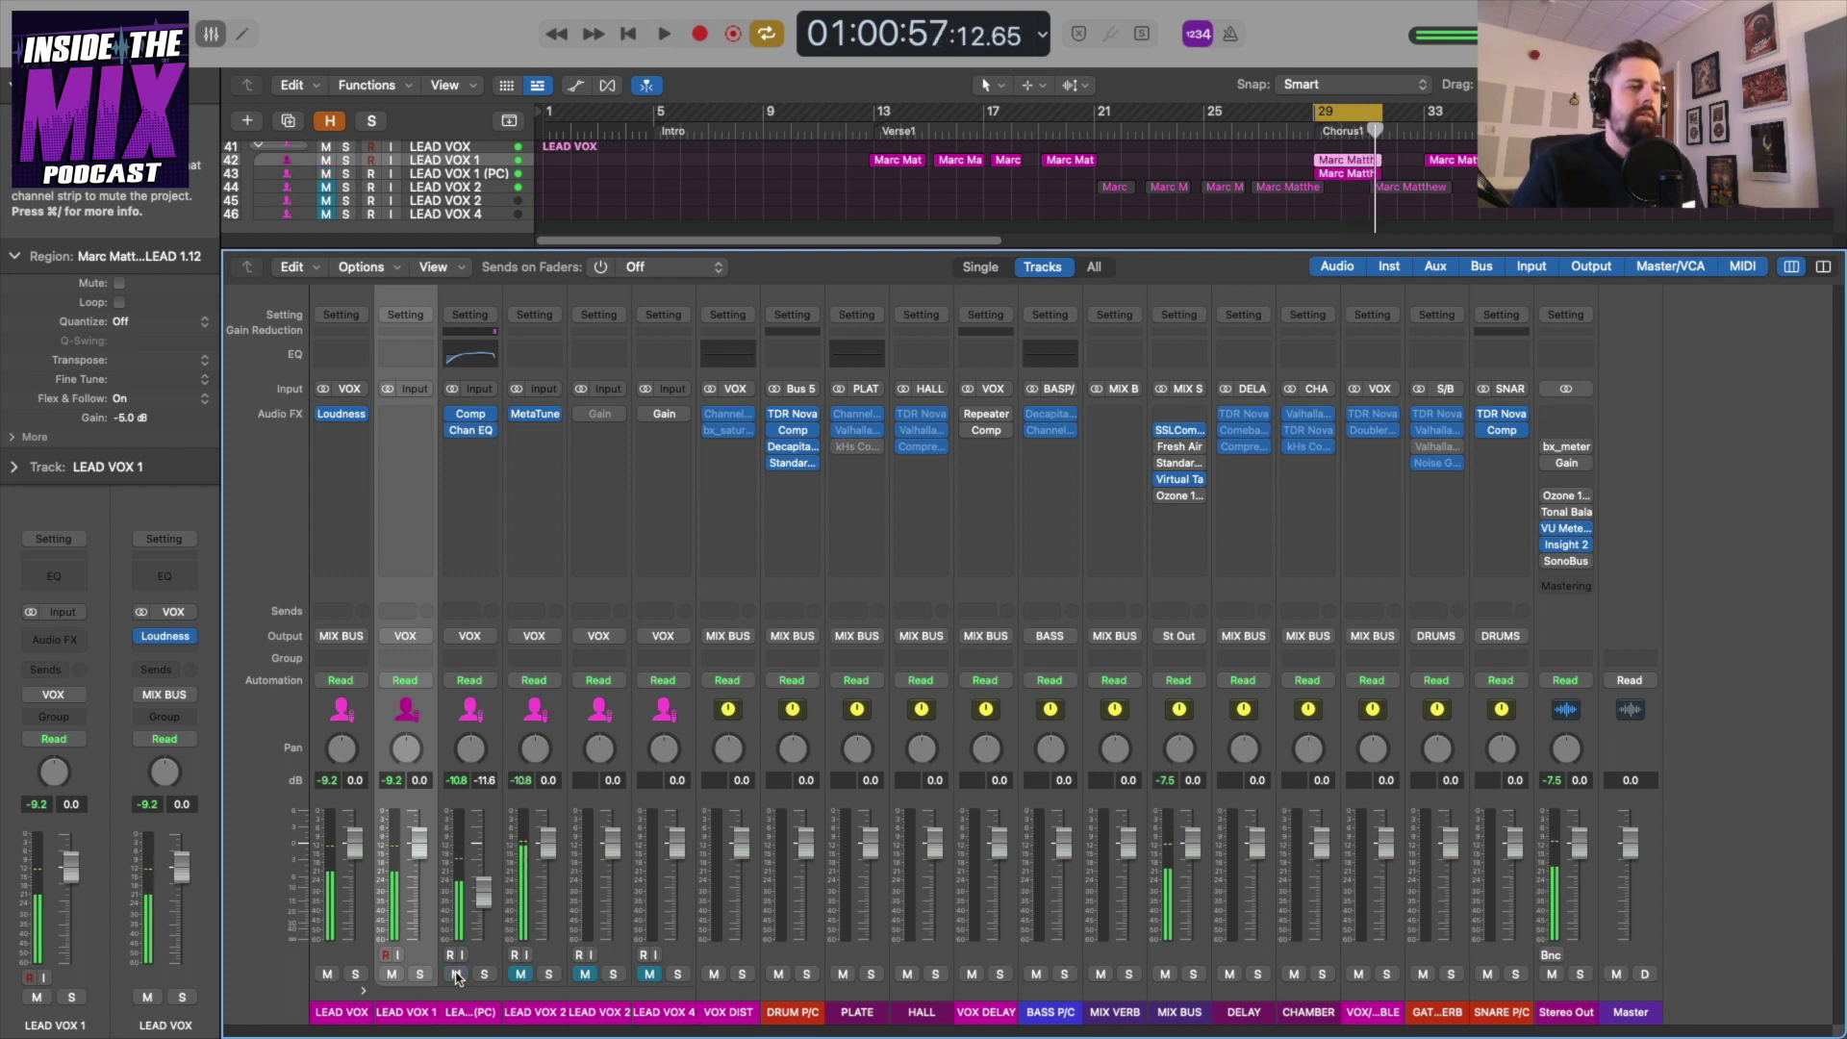
pyautogui.press('space')
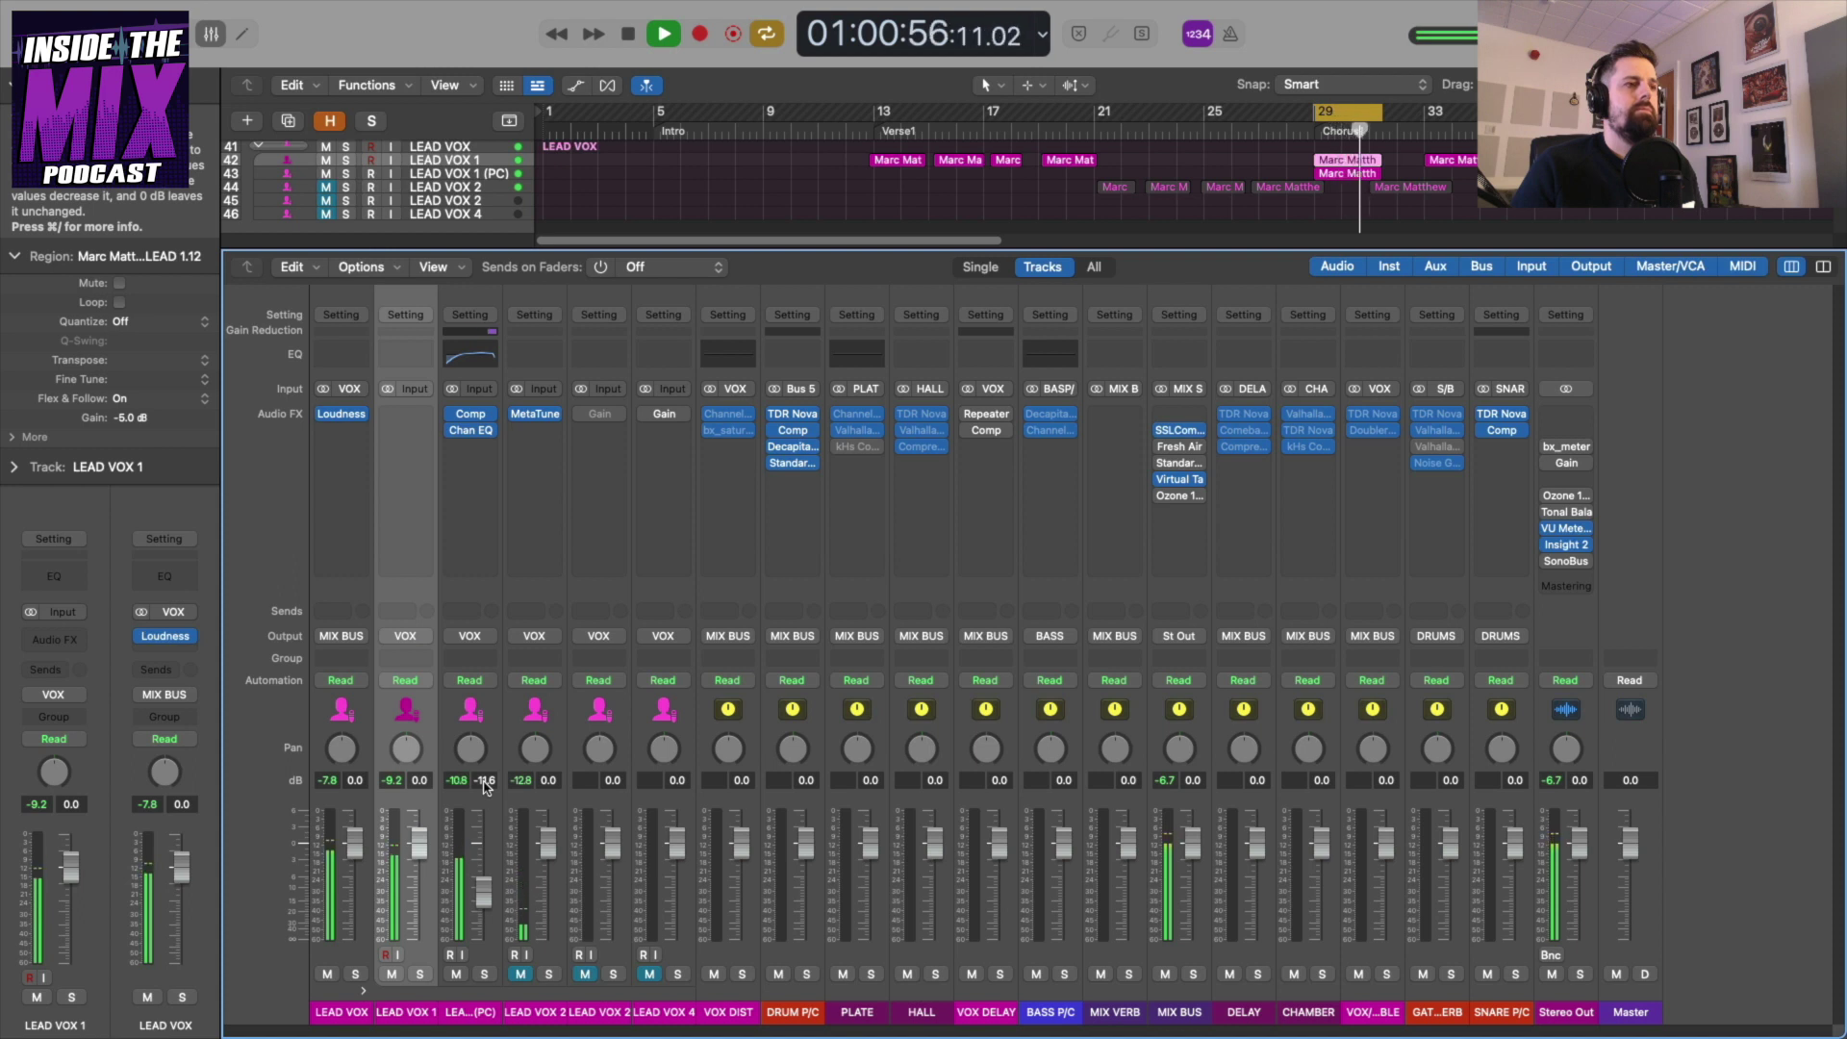
pyautogui.press('space')
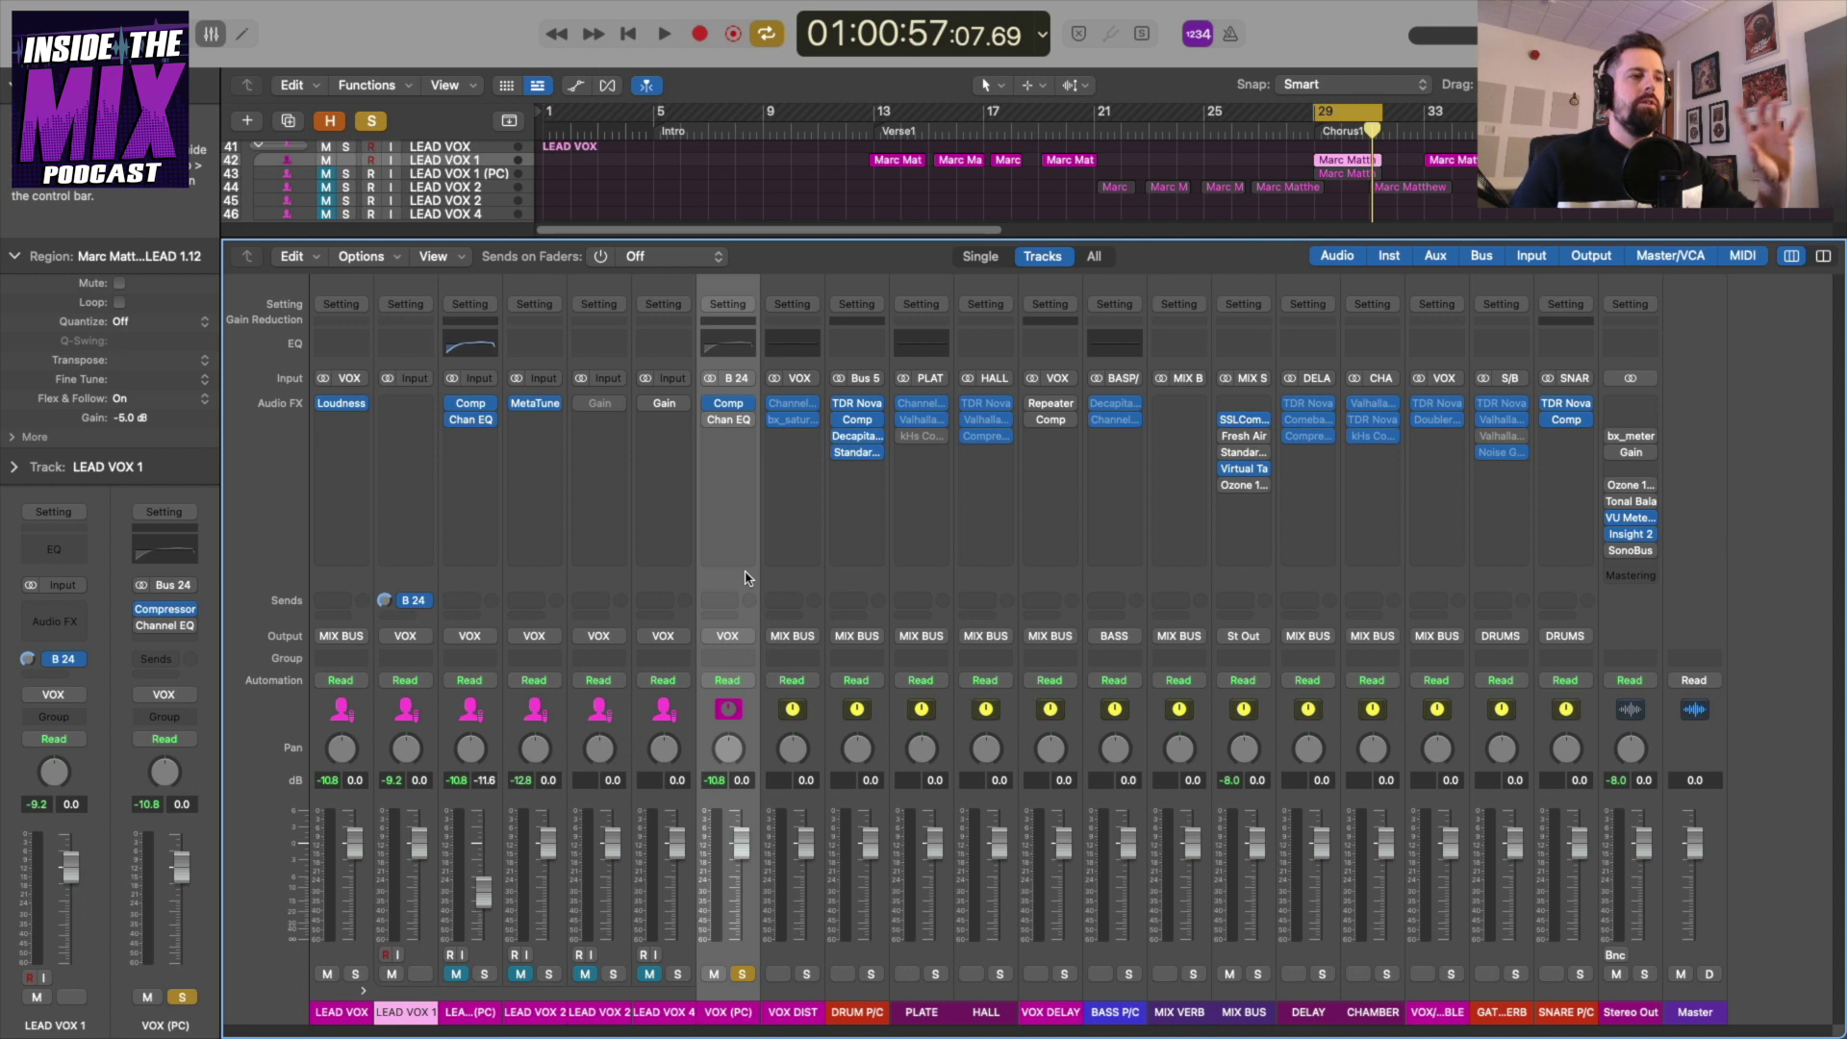
# Select the LEAD VOX 1 channel that sends to Bus 24 and open the Compressor on the VOX (PC) aux for review.
pyautogui.moveTo(713, 484)
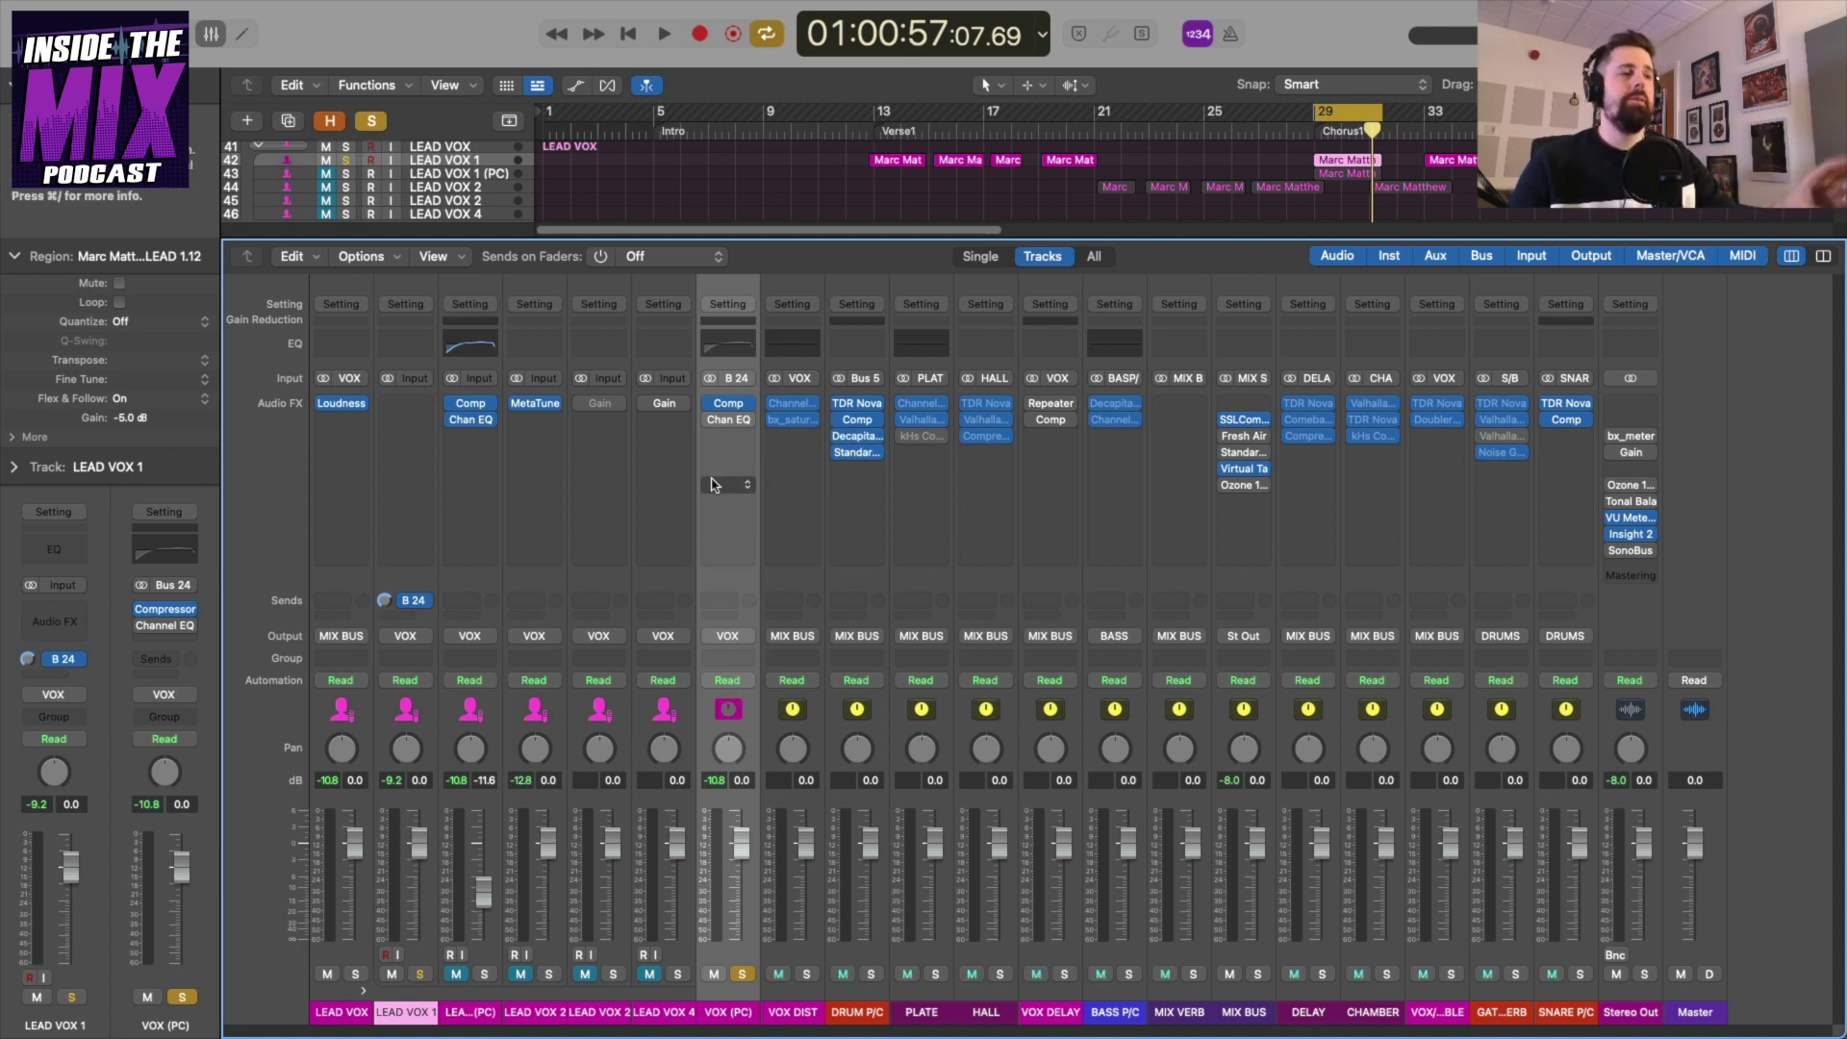
pyautogui.moveTo(733, 407)
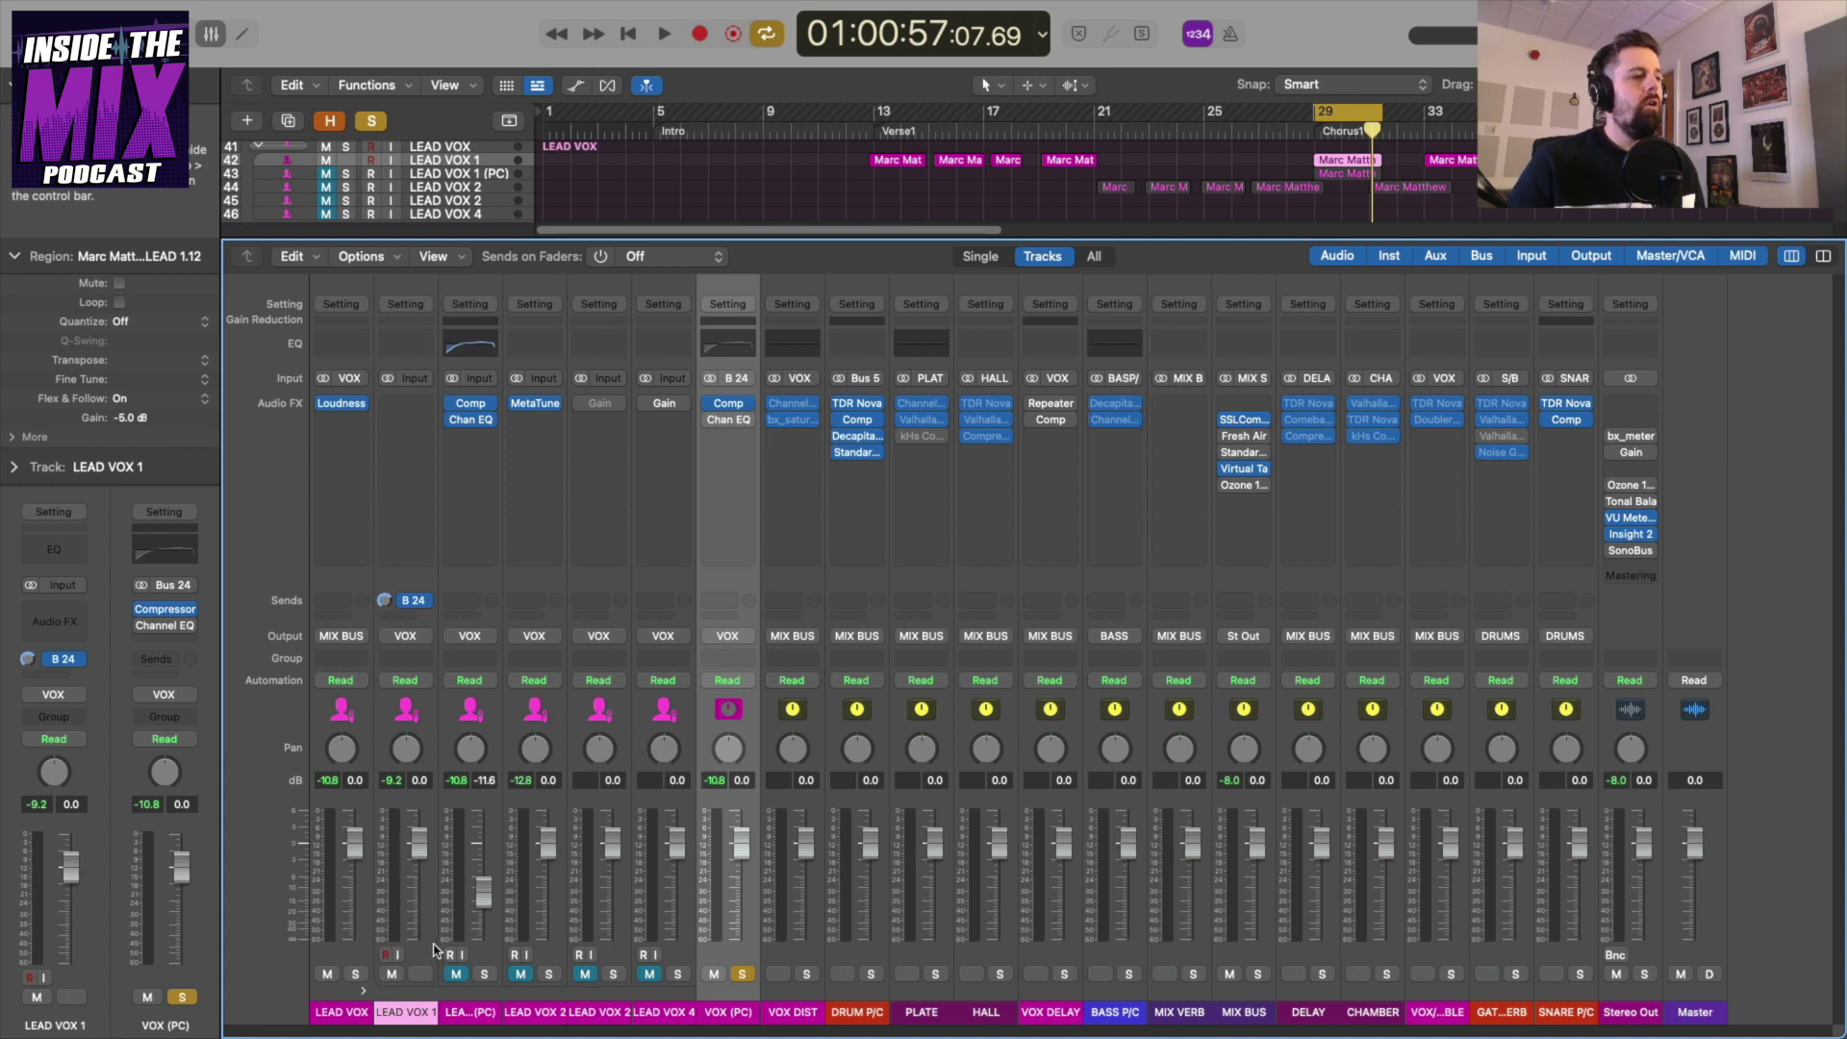
pyautogui.click(408, 825)
pyautogui.press('s')
pyautogui.moveTo(421, 606)
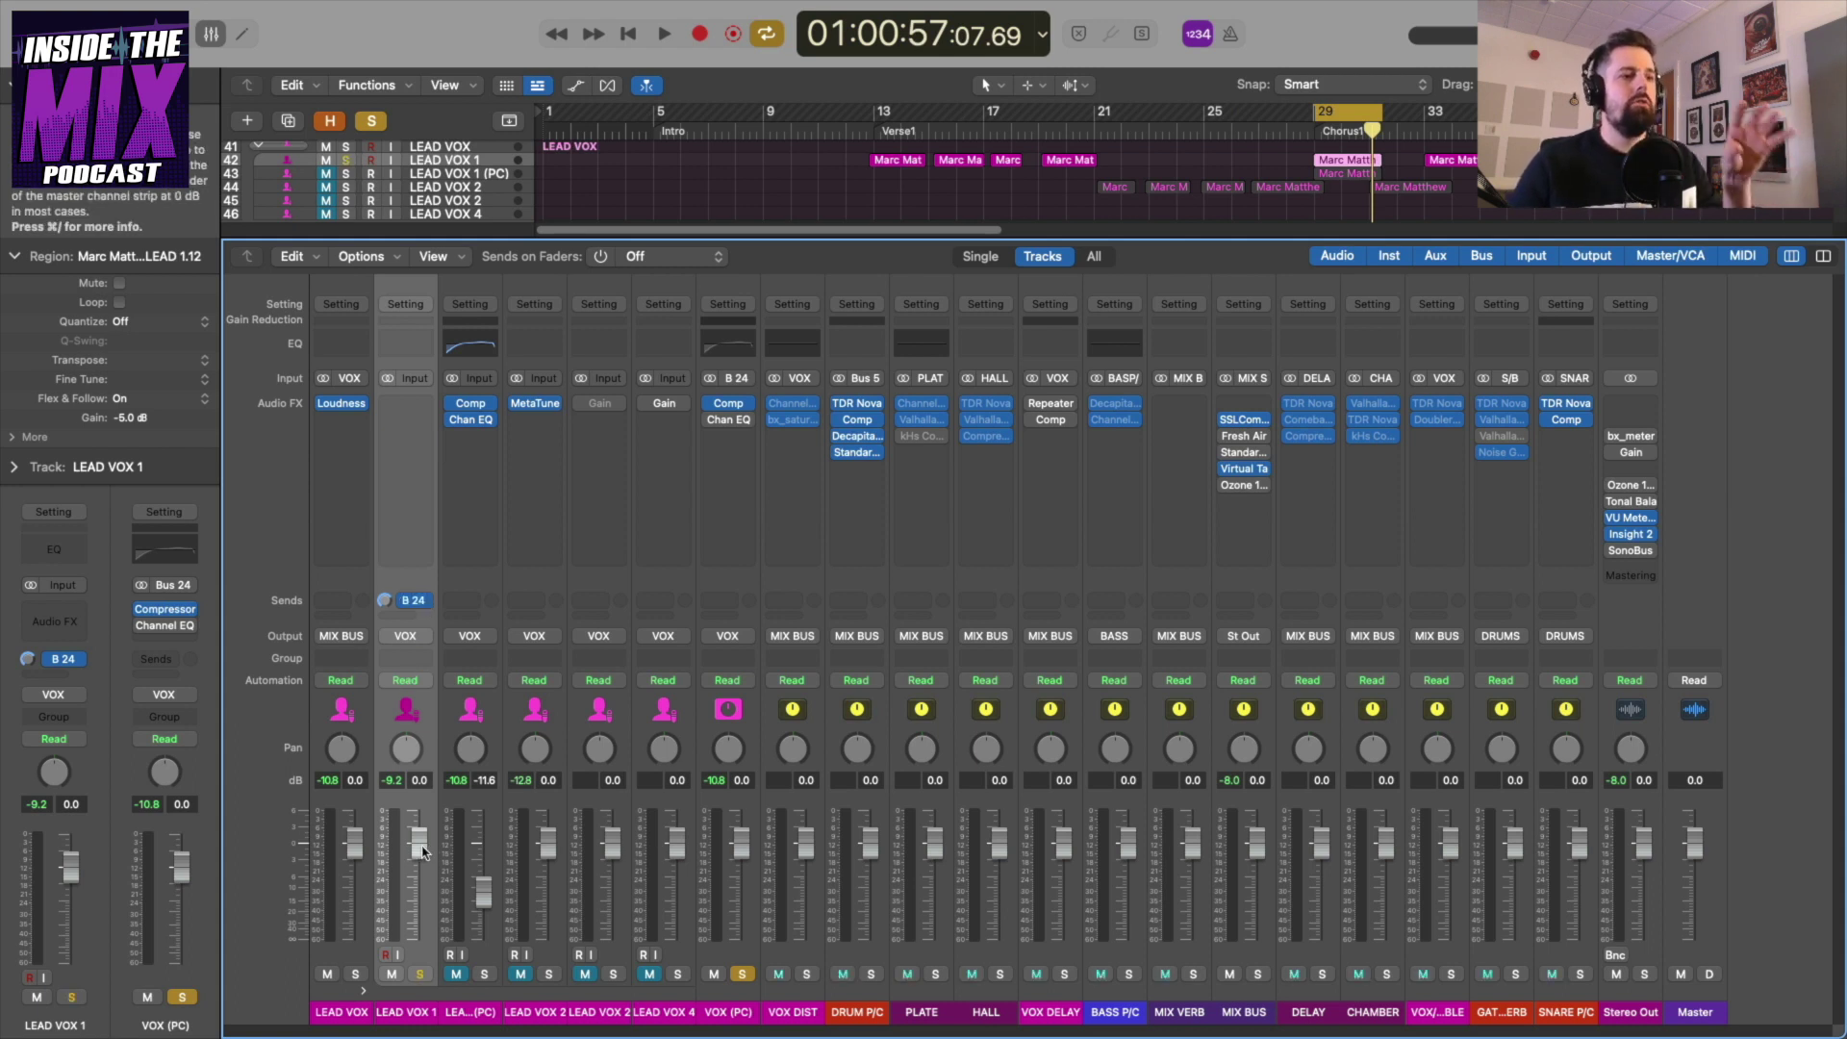
pyautogui.click(724, 403)
pyautogui.moveTo(885, 250); pyautogui.dragTo(1043, 130)
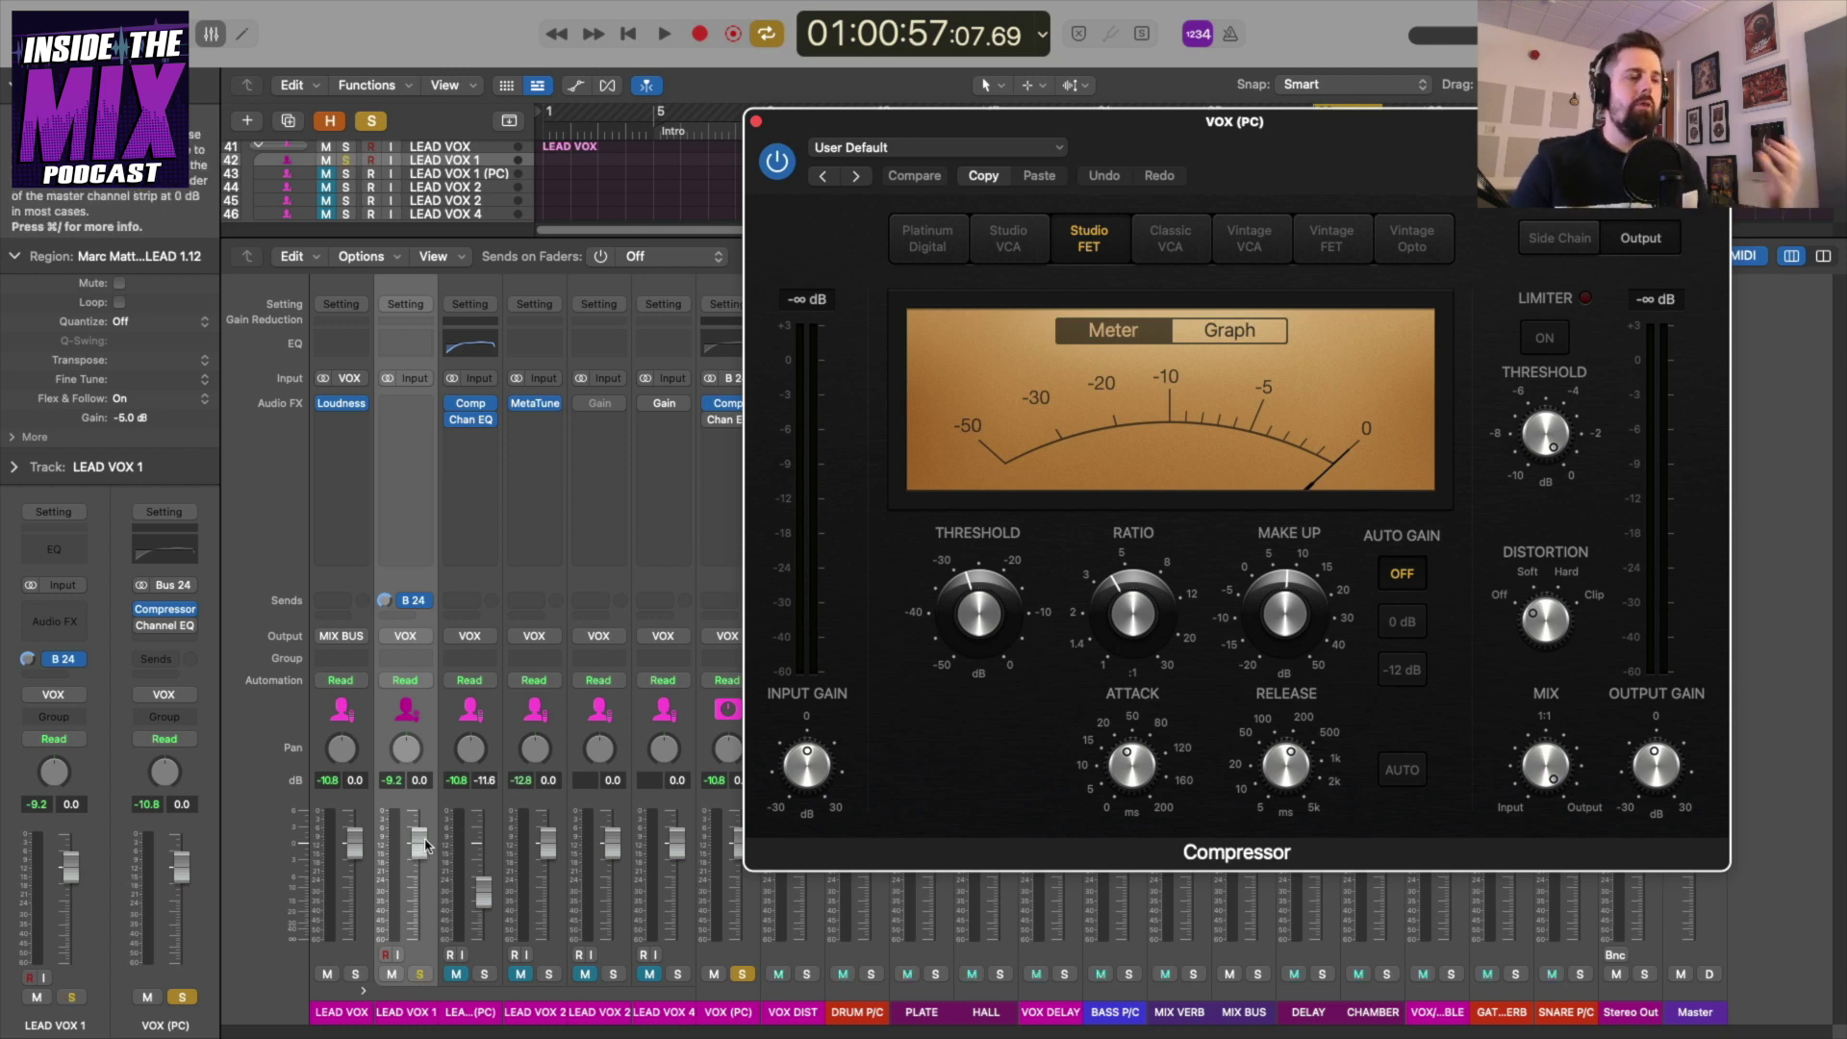
# Play the chorus with VOX (PC) soloed and pull the LEAD VOX 1 fader down to -∞ to demonstrate the pre-fader send.
pyautogui.press('s')
pyautogui.press('space')
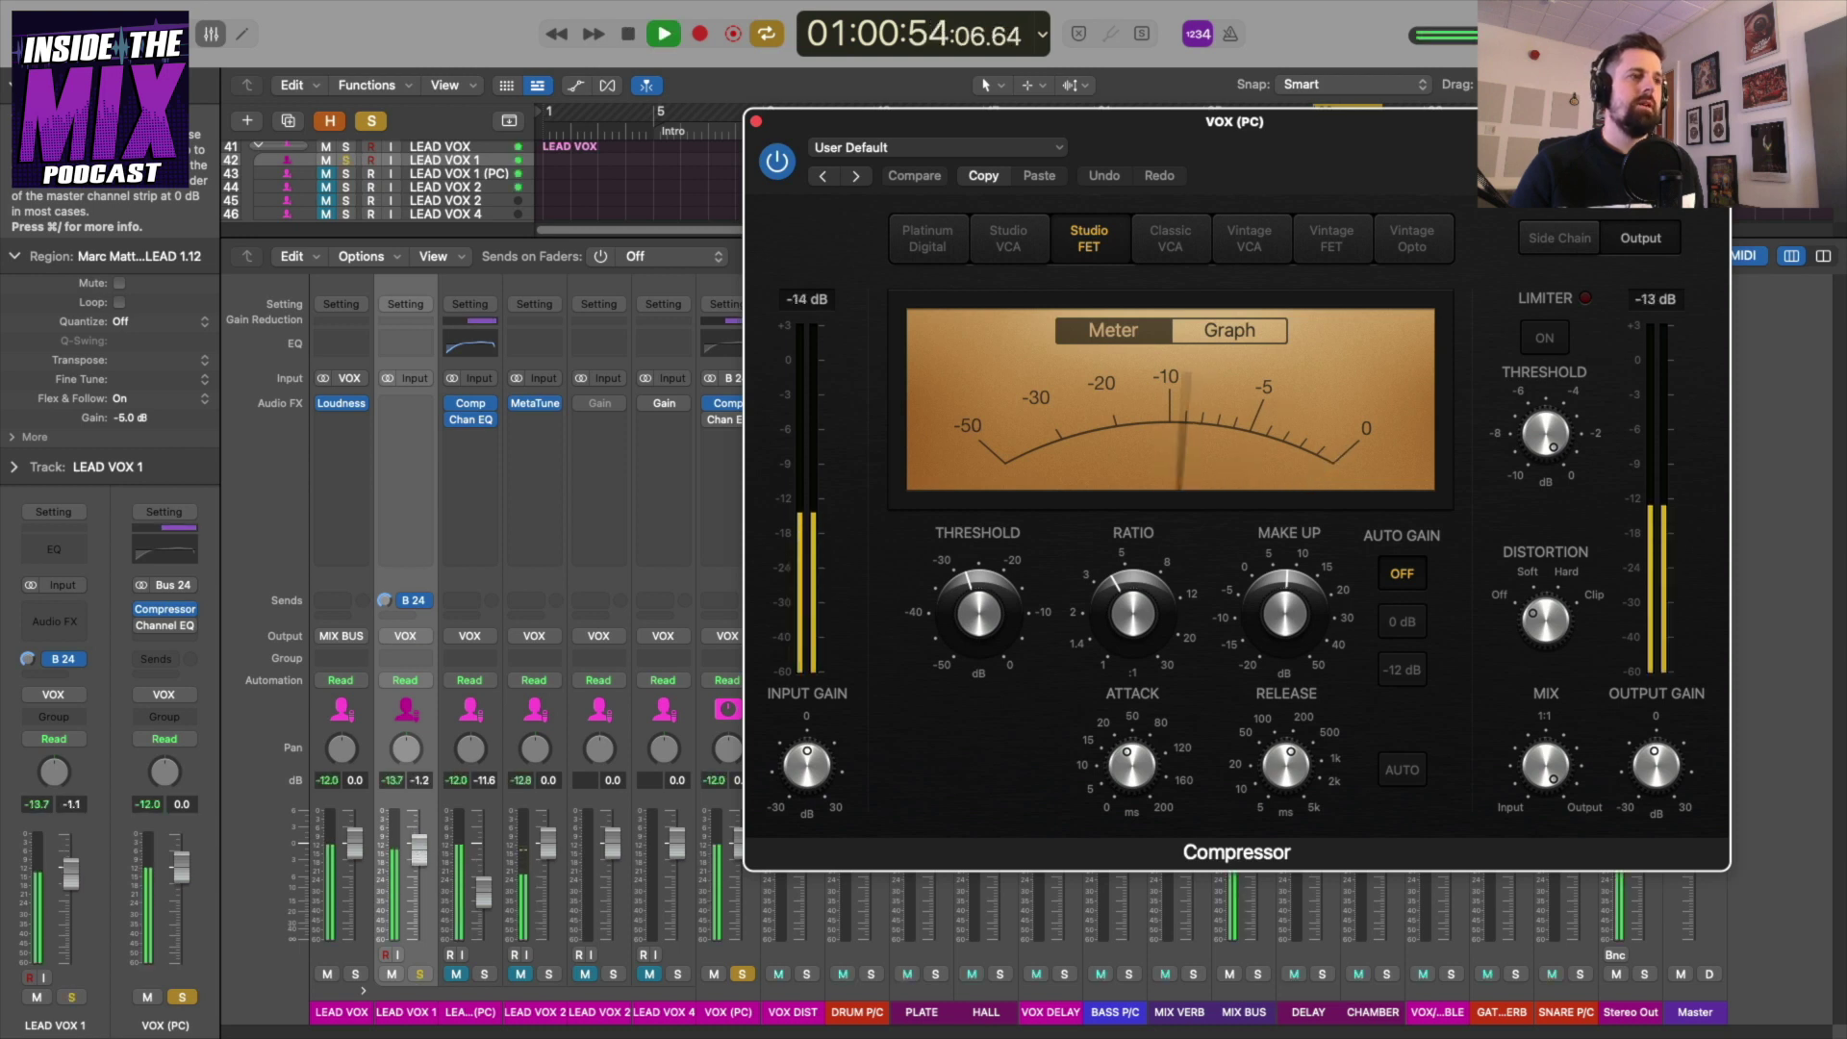
pyautogui.moveTo(420, 863); pyautogui.dragTo(419, 938)
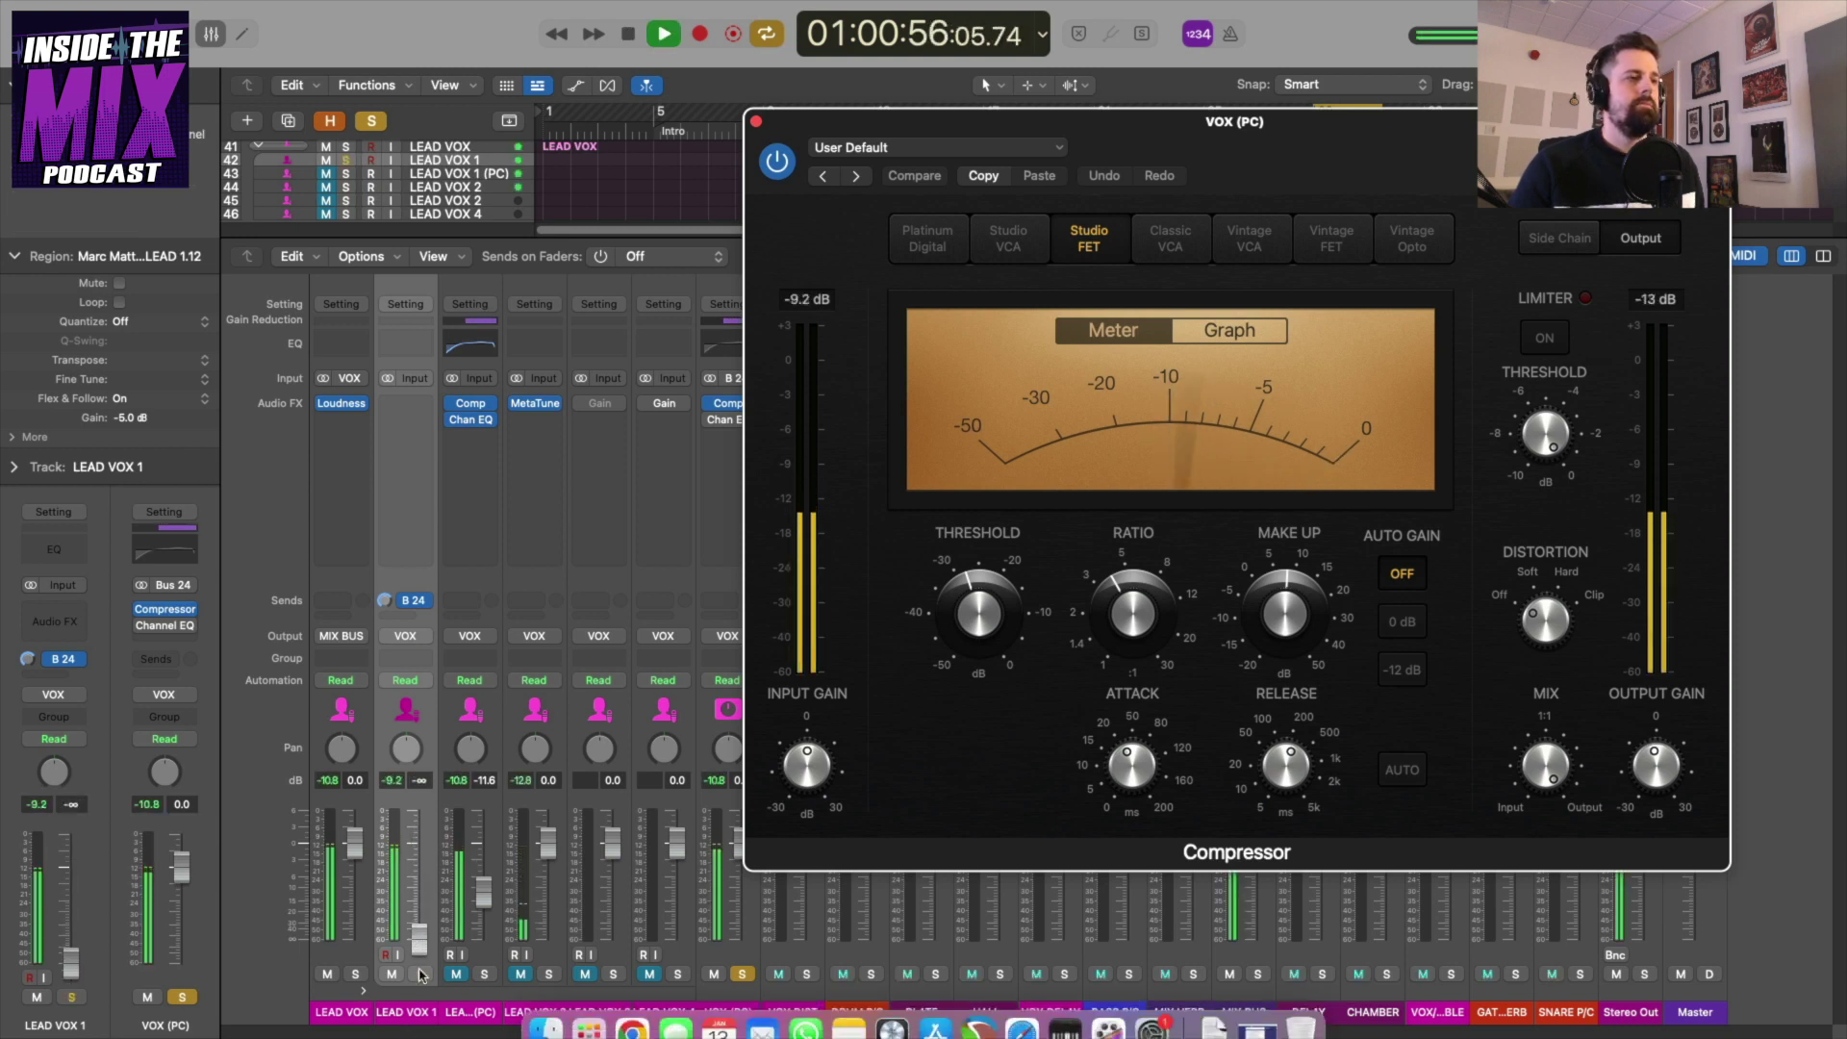
pyautogui.press('space')
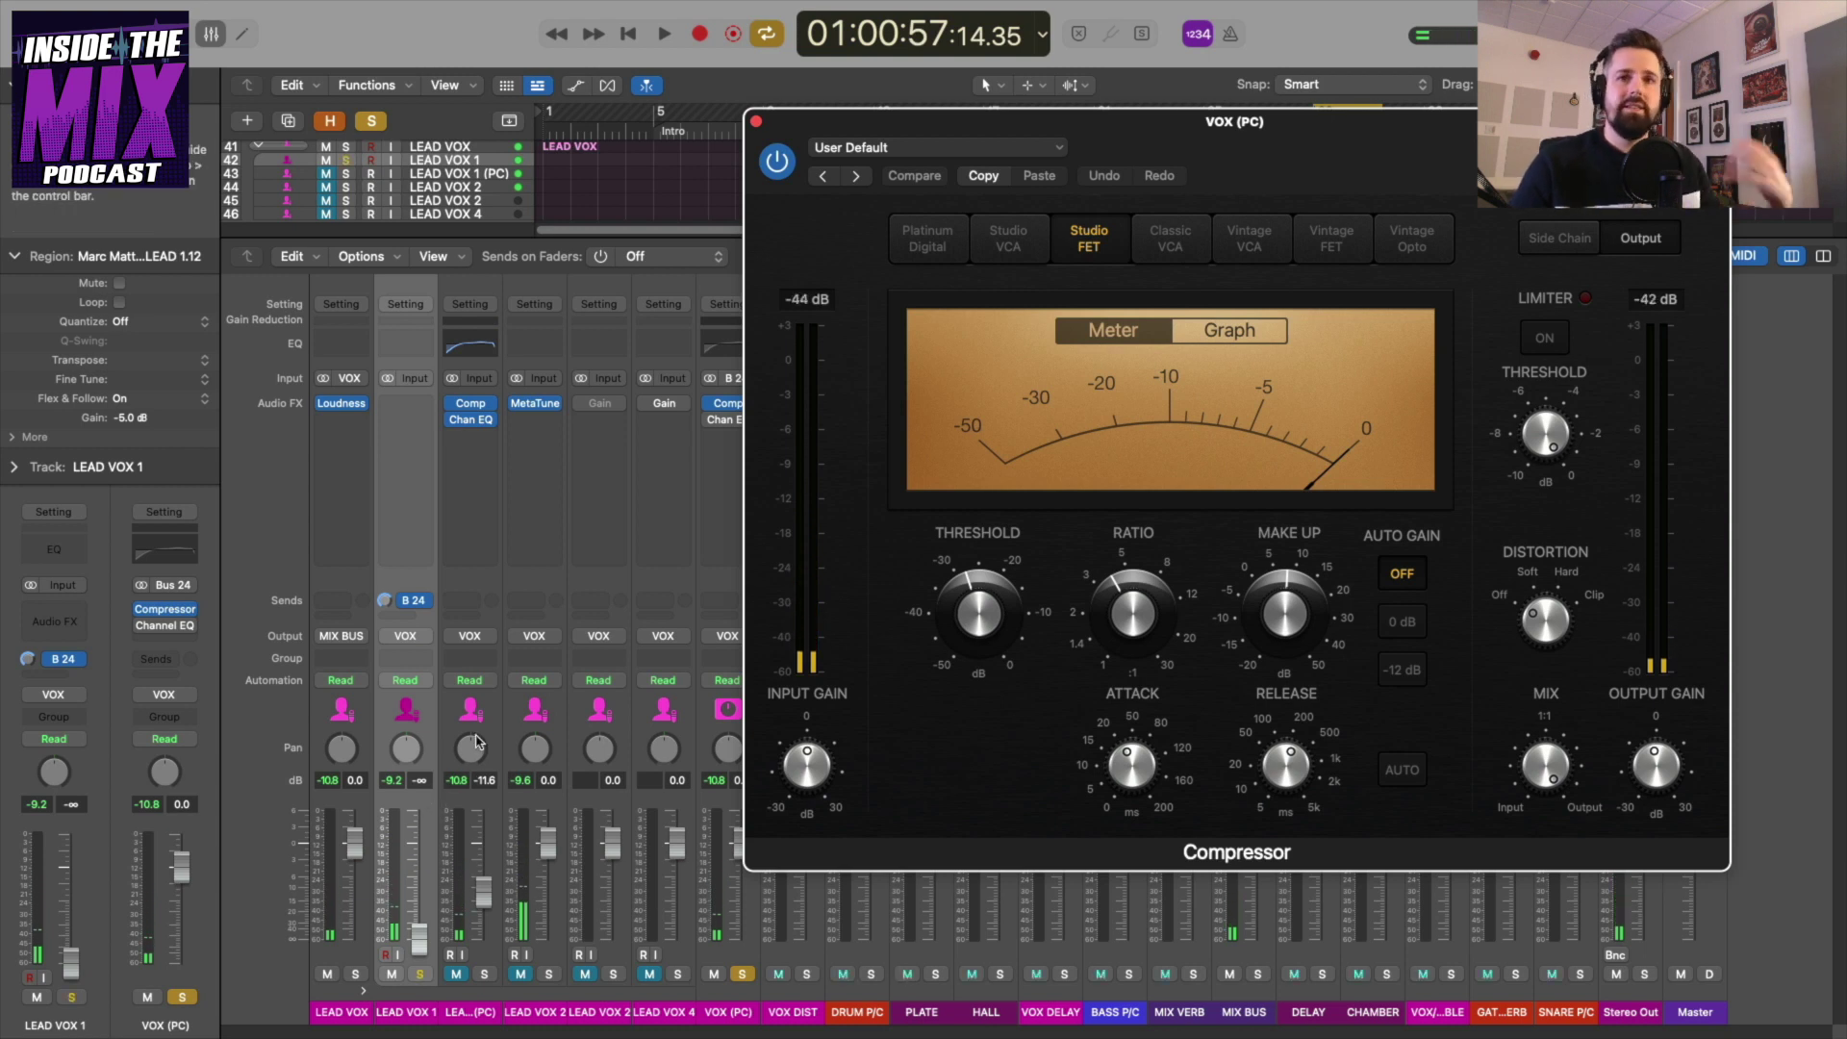
# Set the Bus 24 send on LEAD VOX 1 to Post Fader and reset the channel's fader to 0 dB.
pyautogui.click(413, 601)
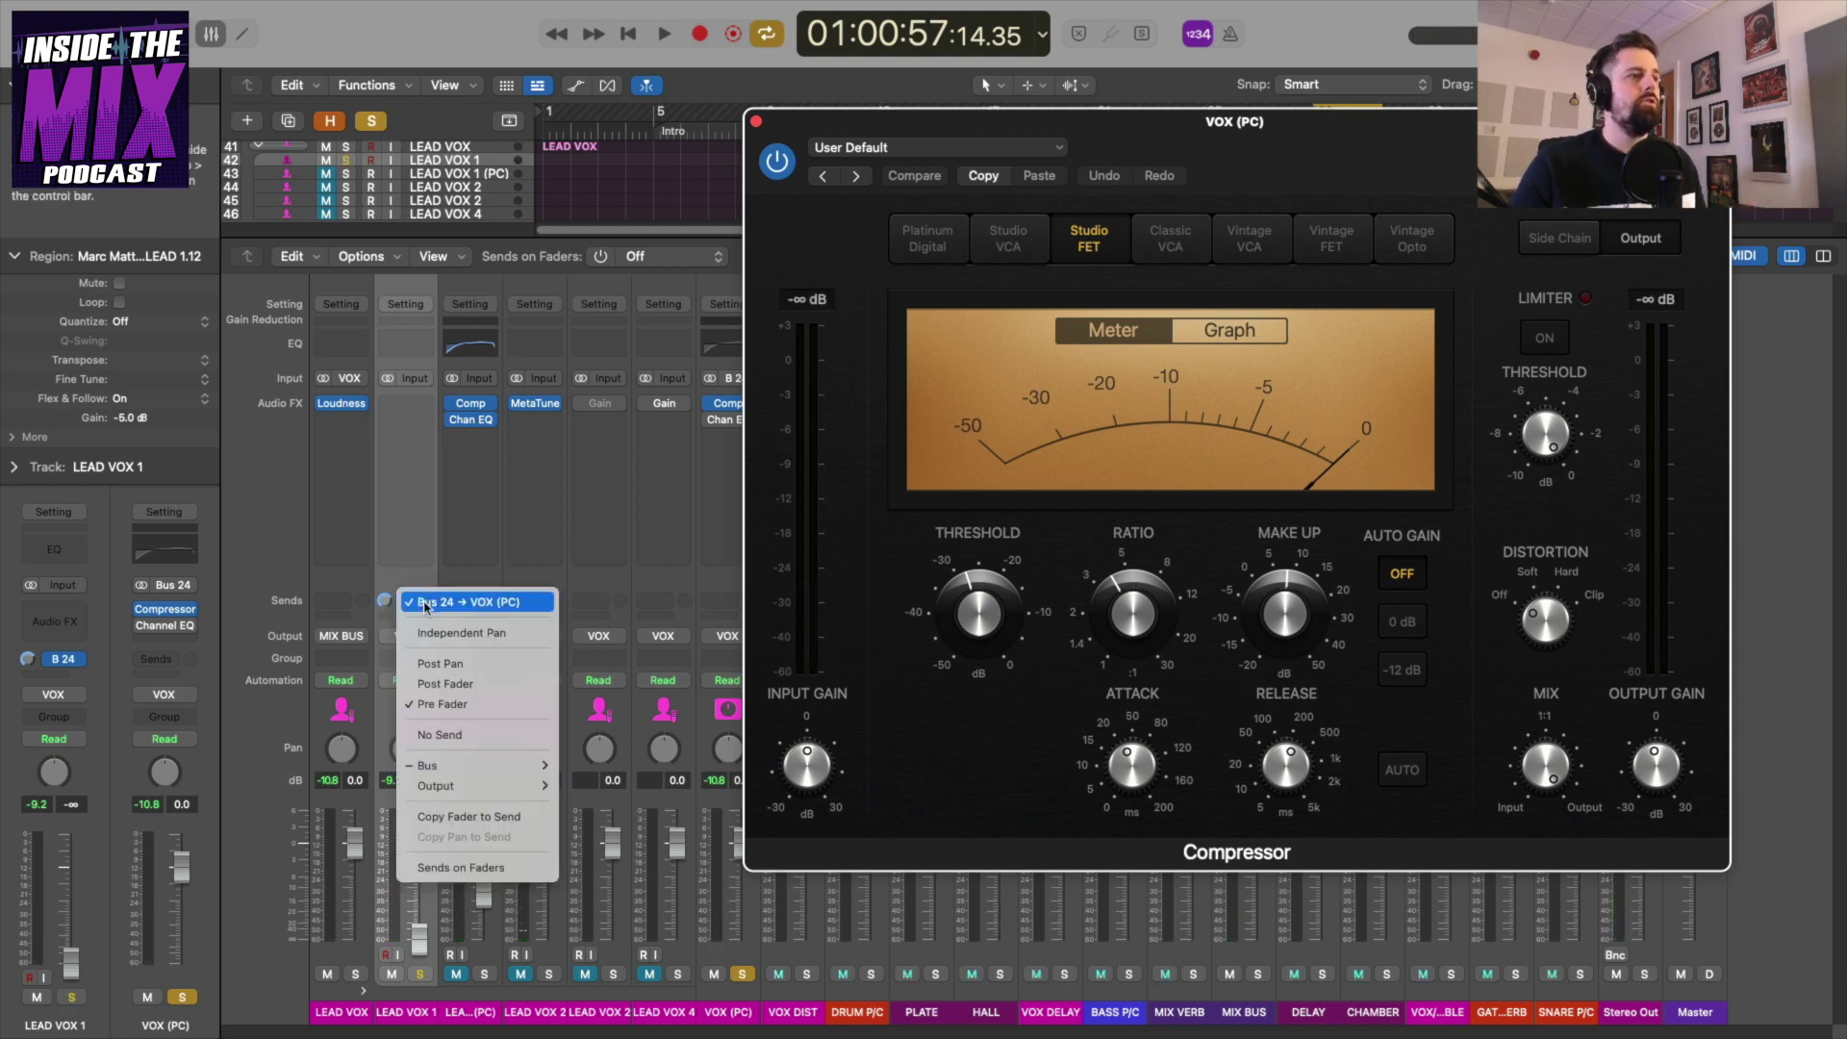
pyautogui.click(447, 684)
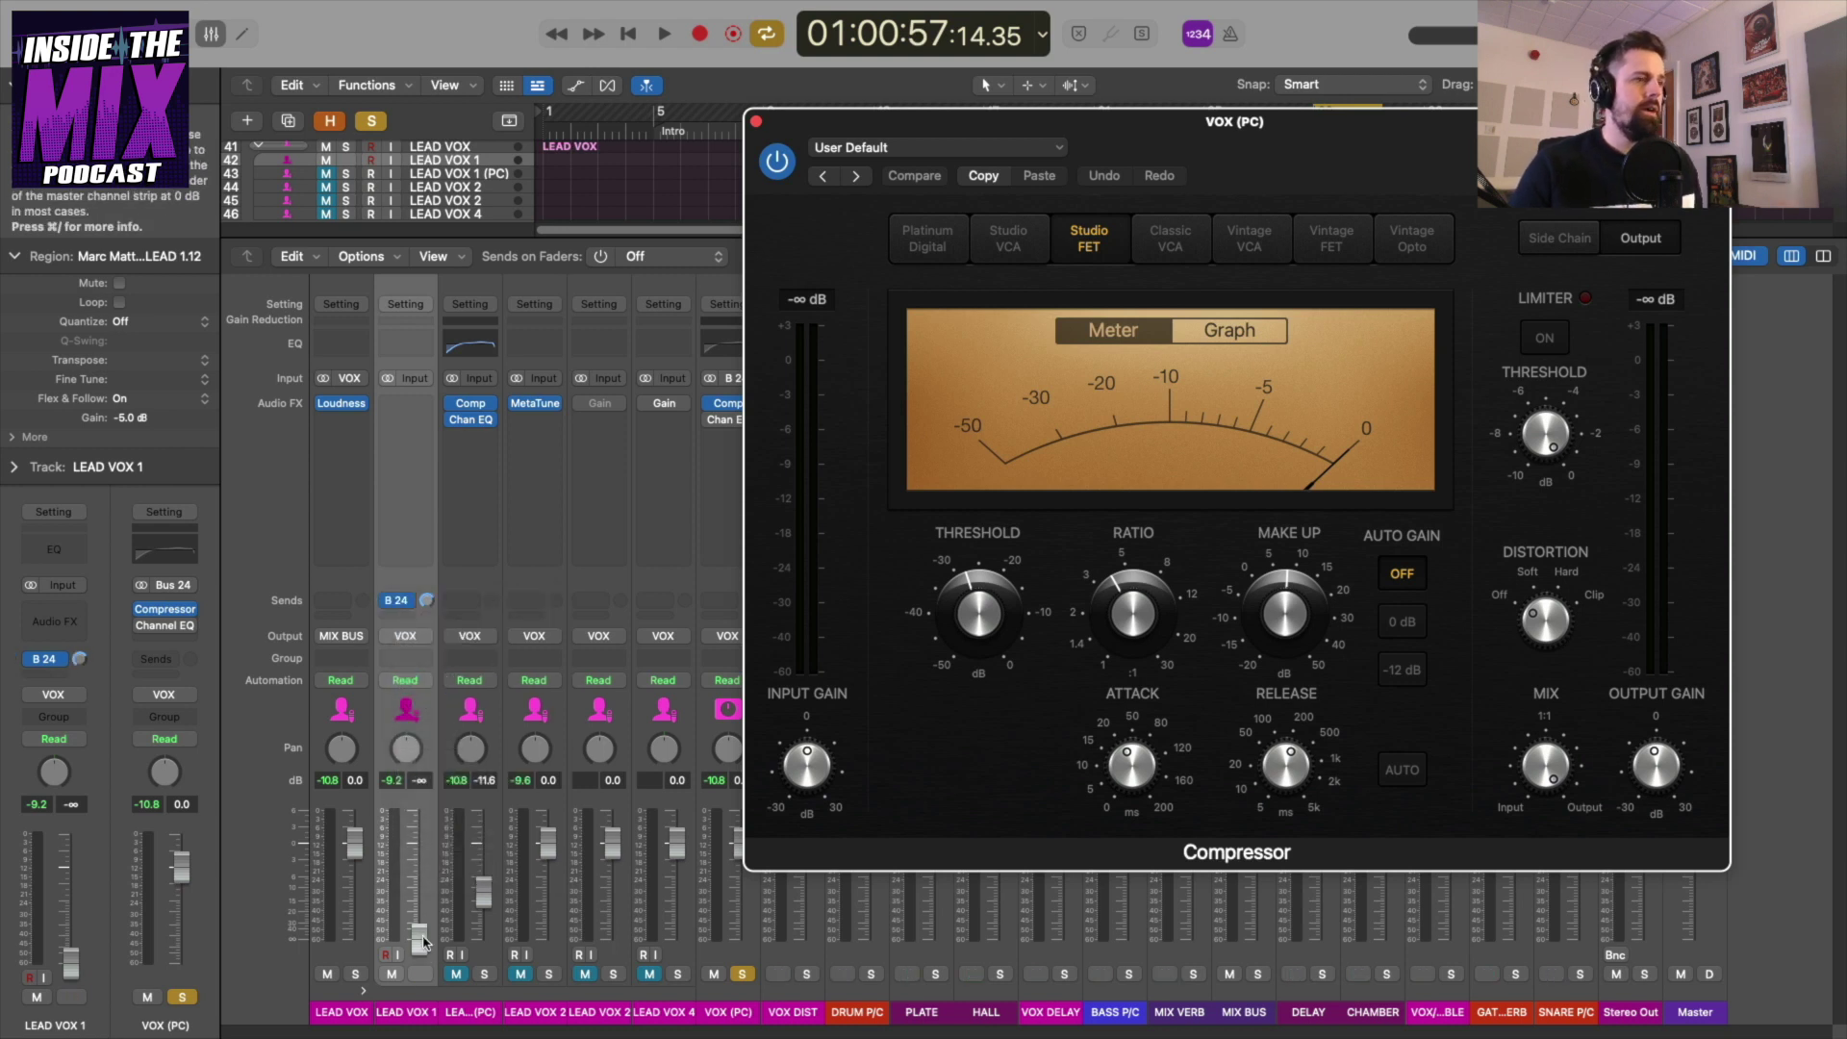
pyautogui.keyDown('alt'); pyautogui.click(421, 939); pyautogui.keyUp('alt')
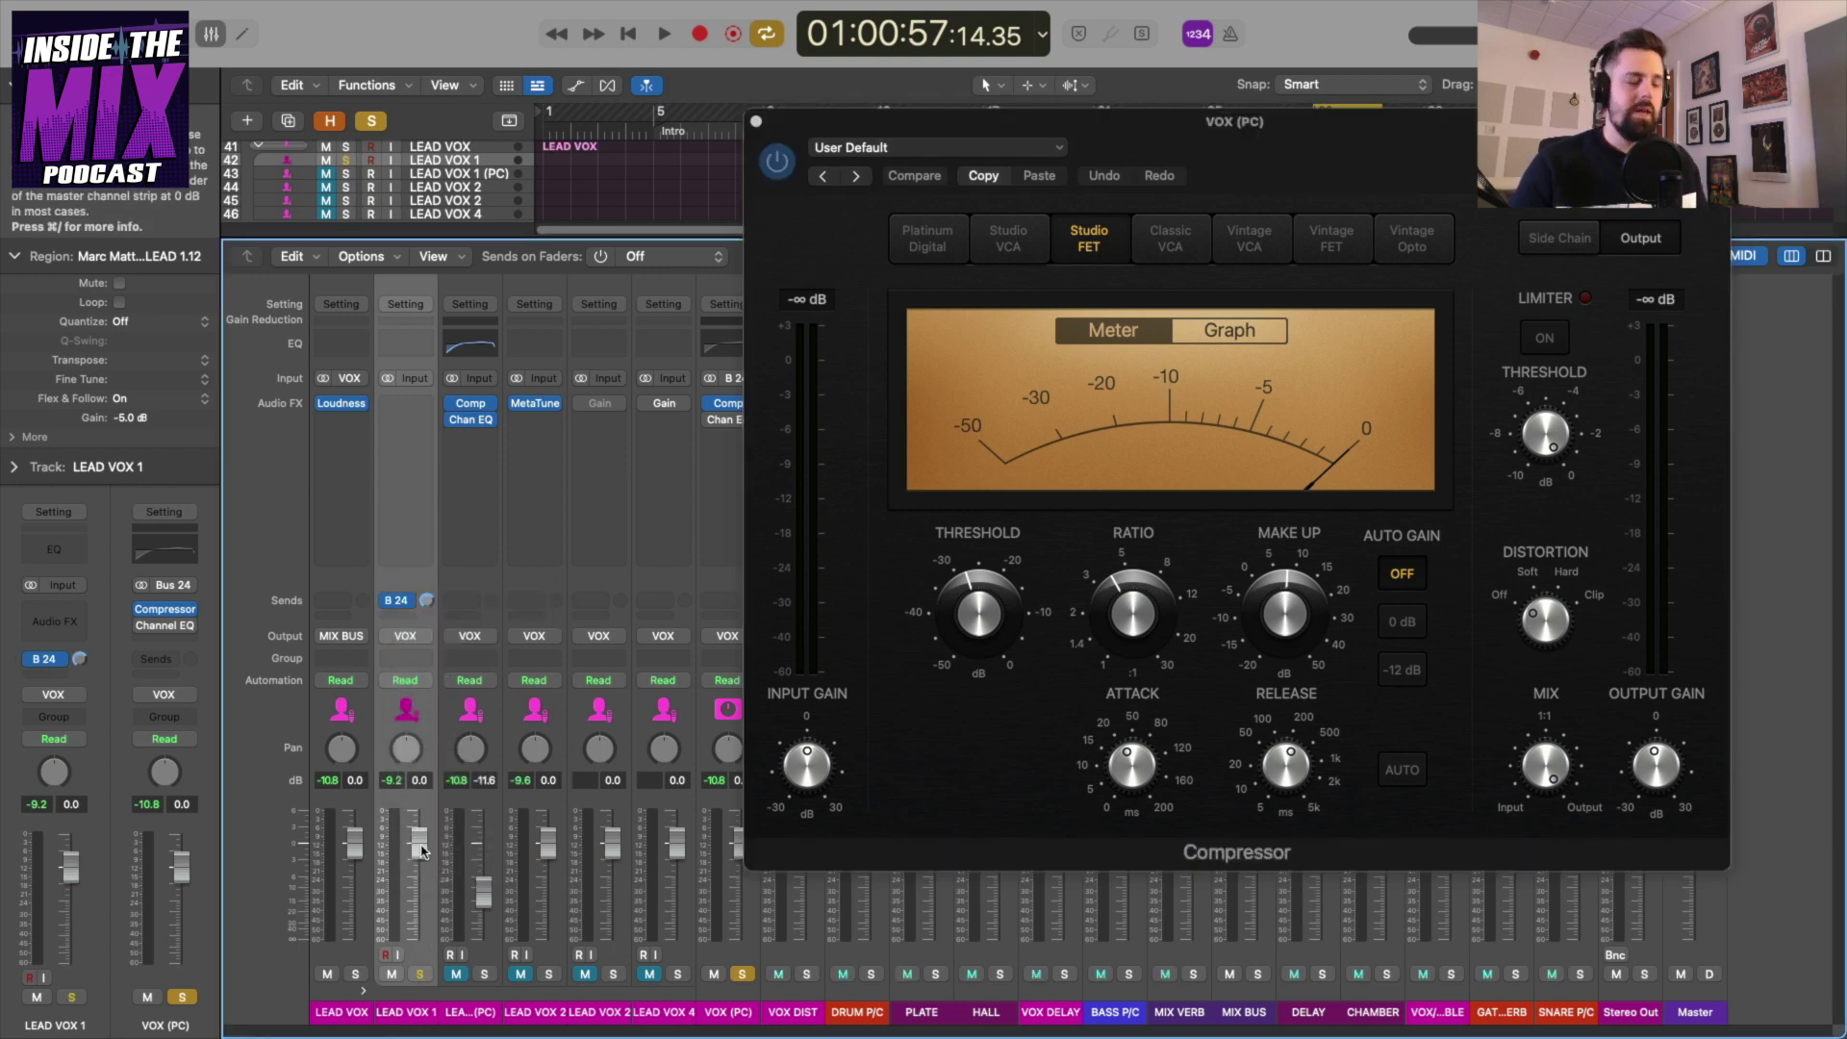
# Play the chorus and lower the LEAD VOX 1 fader to -∞ to hear how the post-fader send follows it.
pyautogui.press('space')
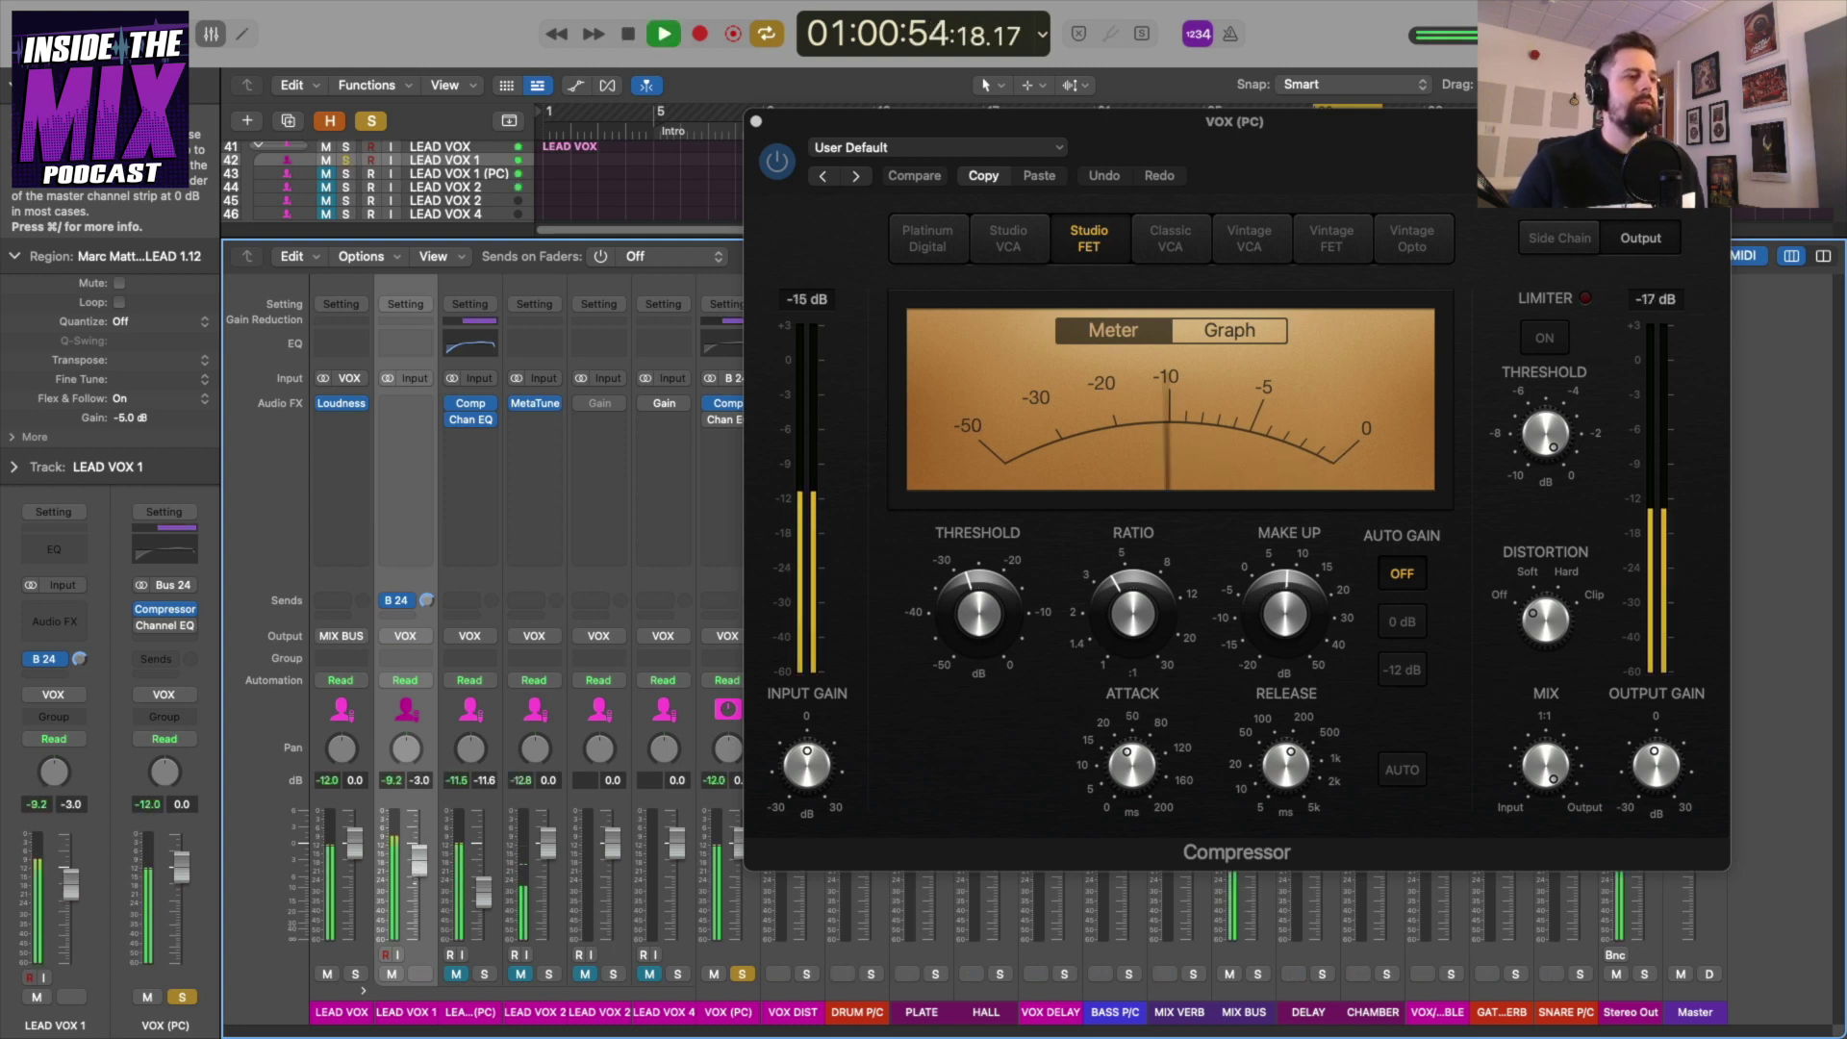
pyautogui.moveTo(420, 847); pyautogui.dragTo(419, 914)
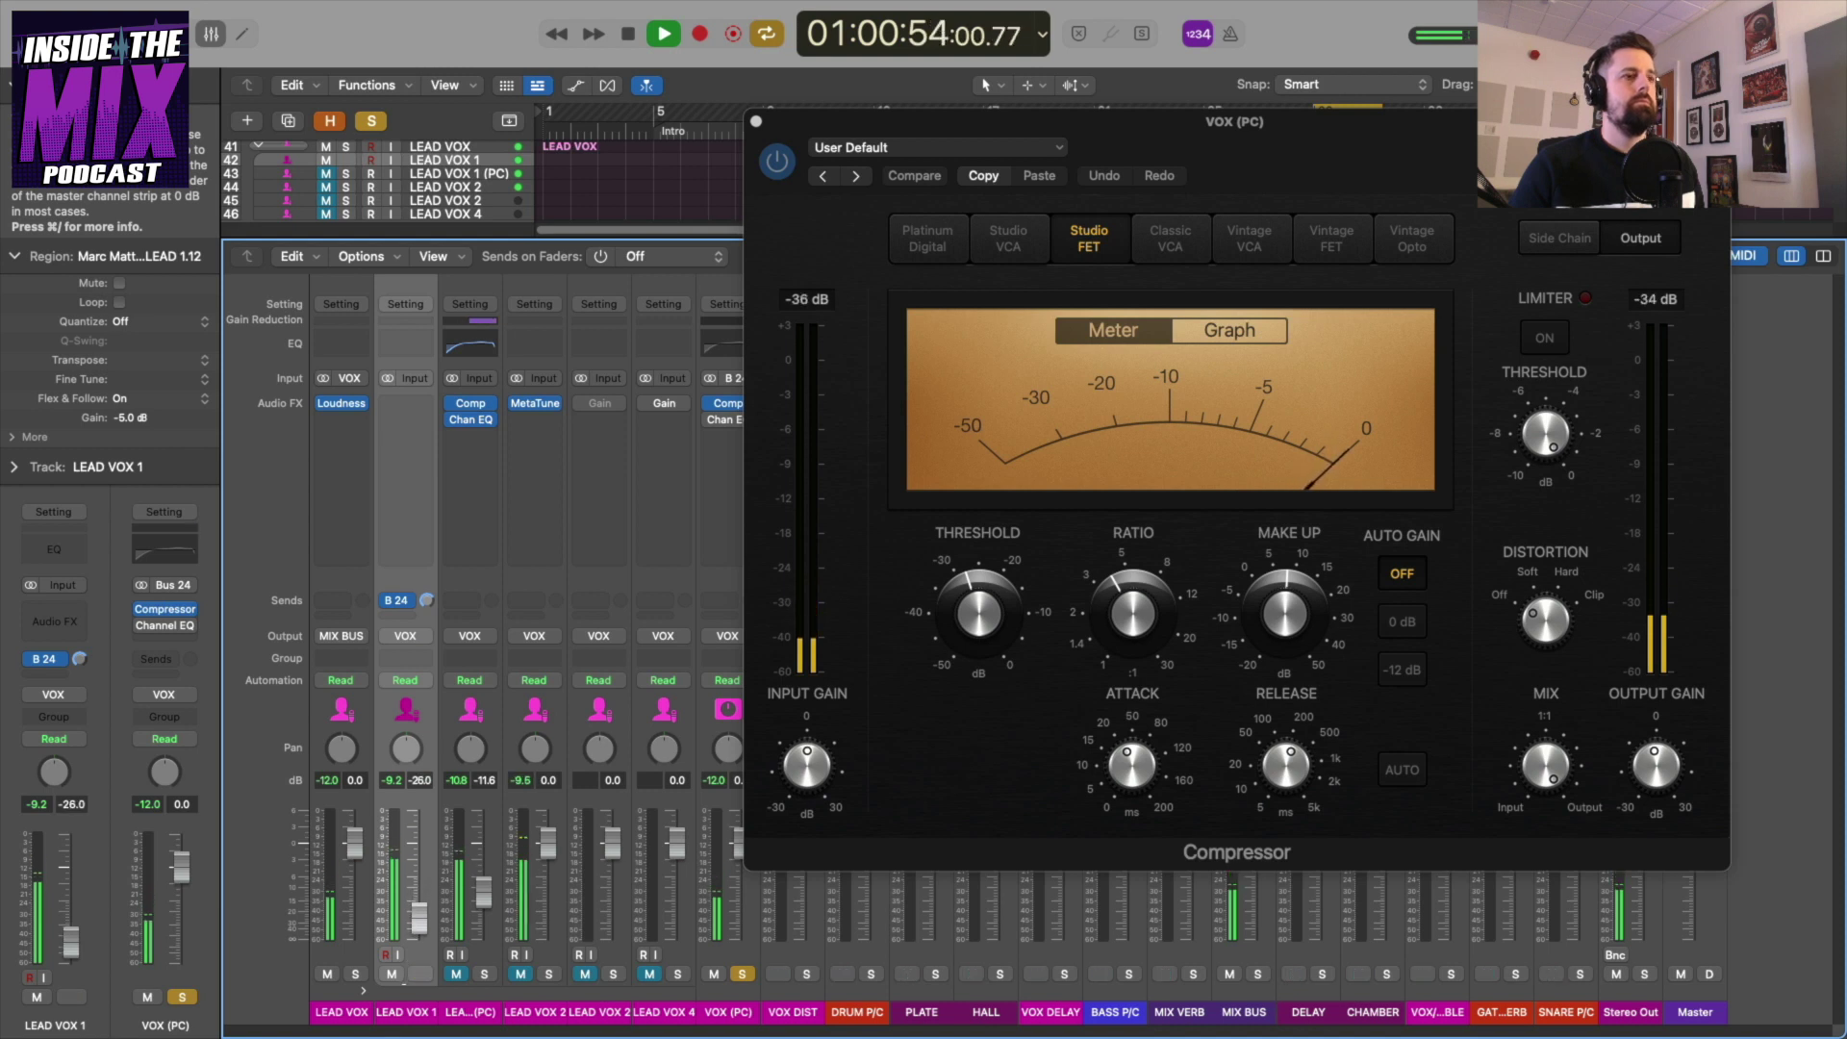
pyautogui.moveTo(419, 914); pyautogui.dragTo(420, 938)
pyautogui.press('space')
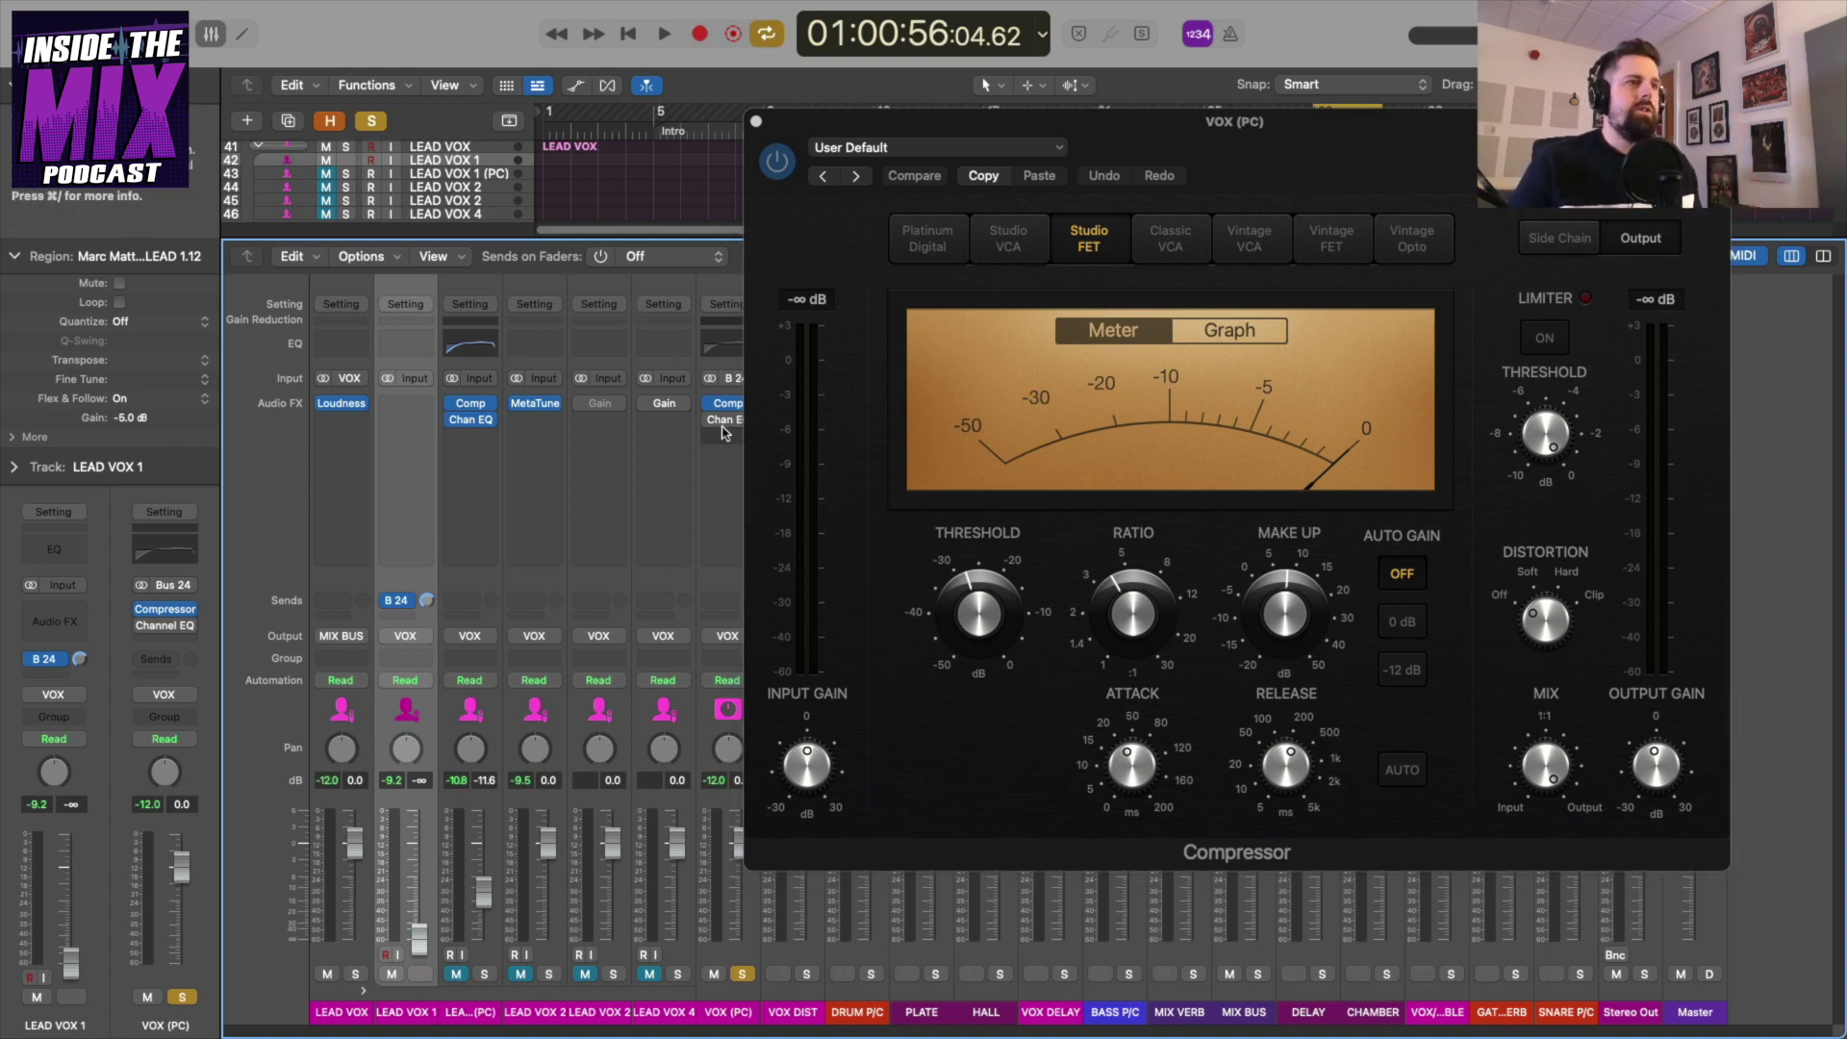
# Reset the LEAD VOX 1 fader to 0 dB and unsolo the VOX (PC) aux.
pyautogui.moveTo(885, 219); pyautogui.dragTo(1029, 196)
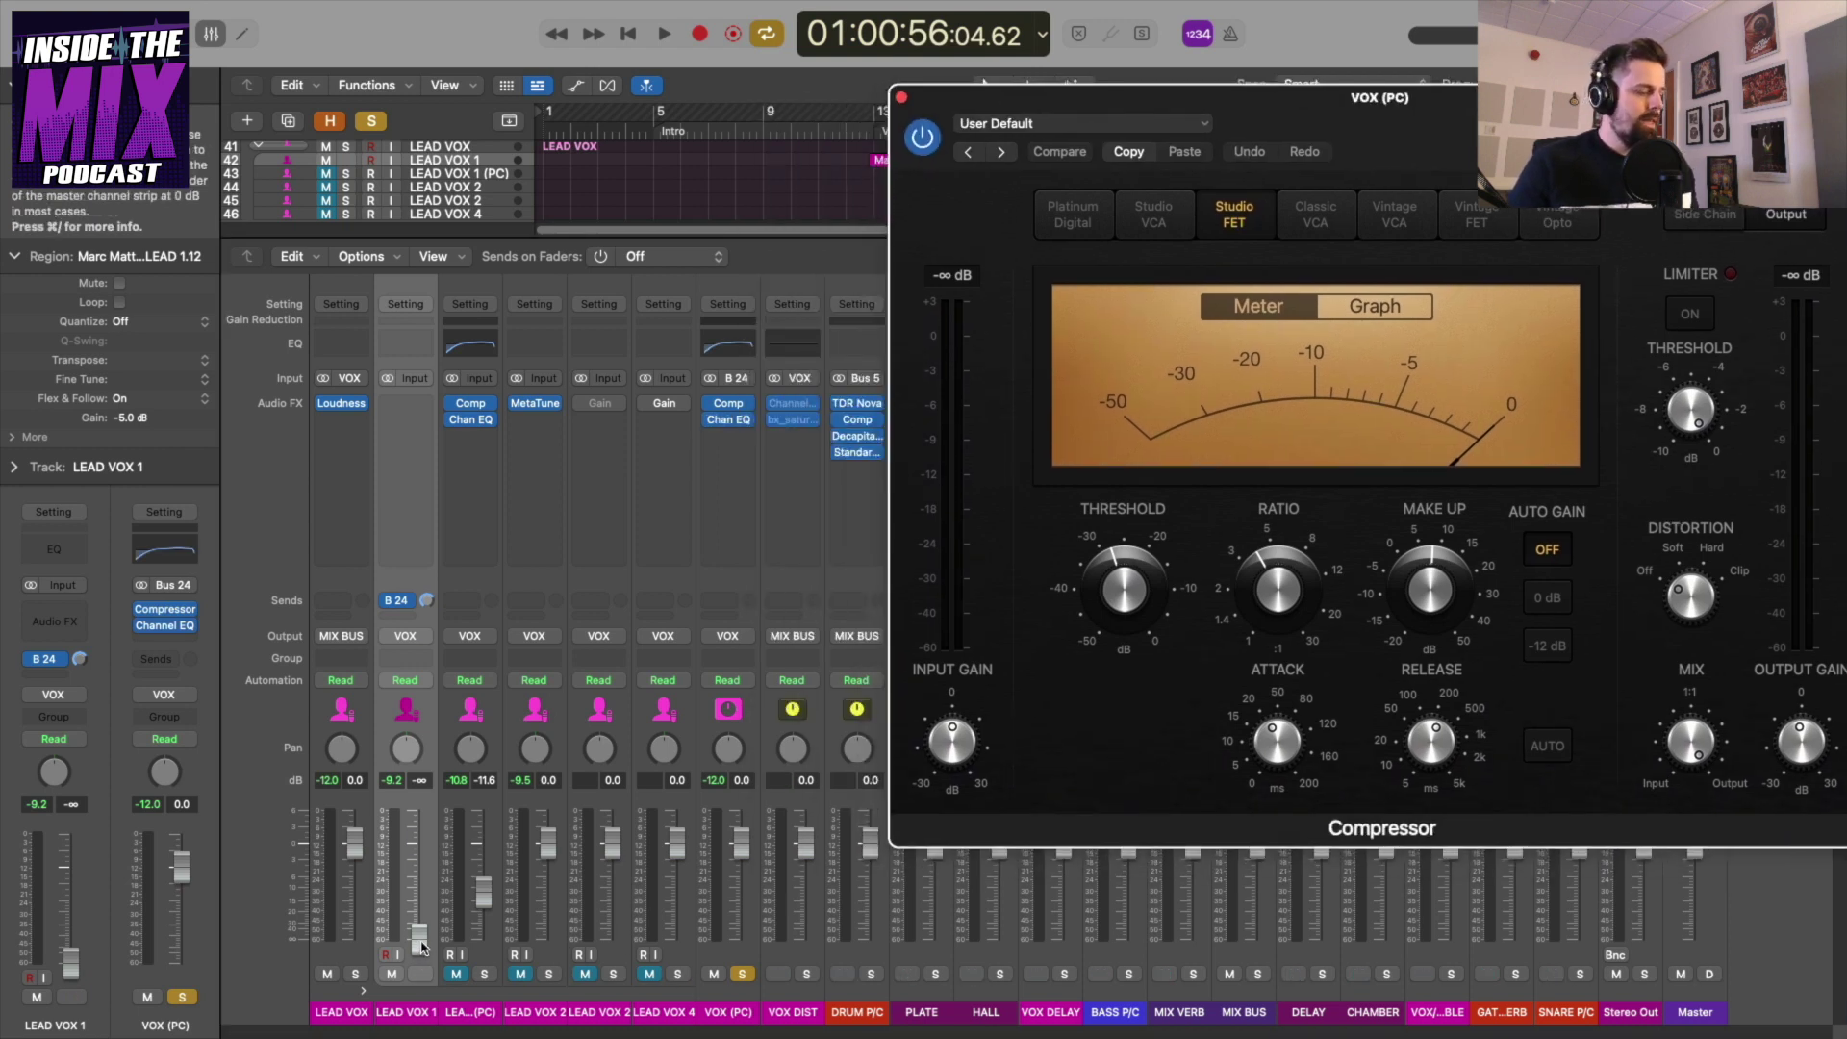
pyautogui.keyDown('alt'); pyautogui.click(420, 935); pyautogui.keyUp('alt')
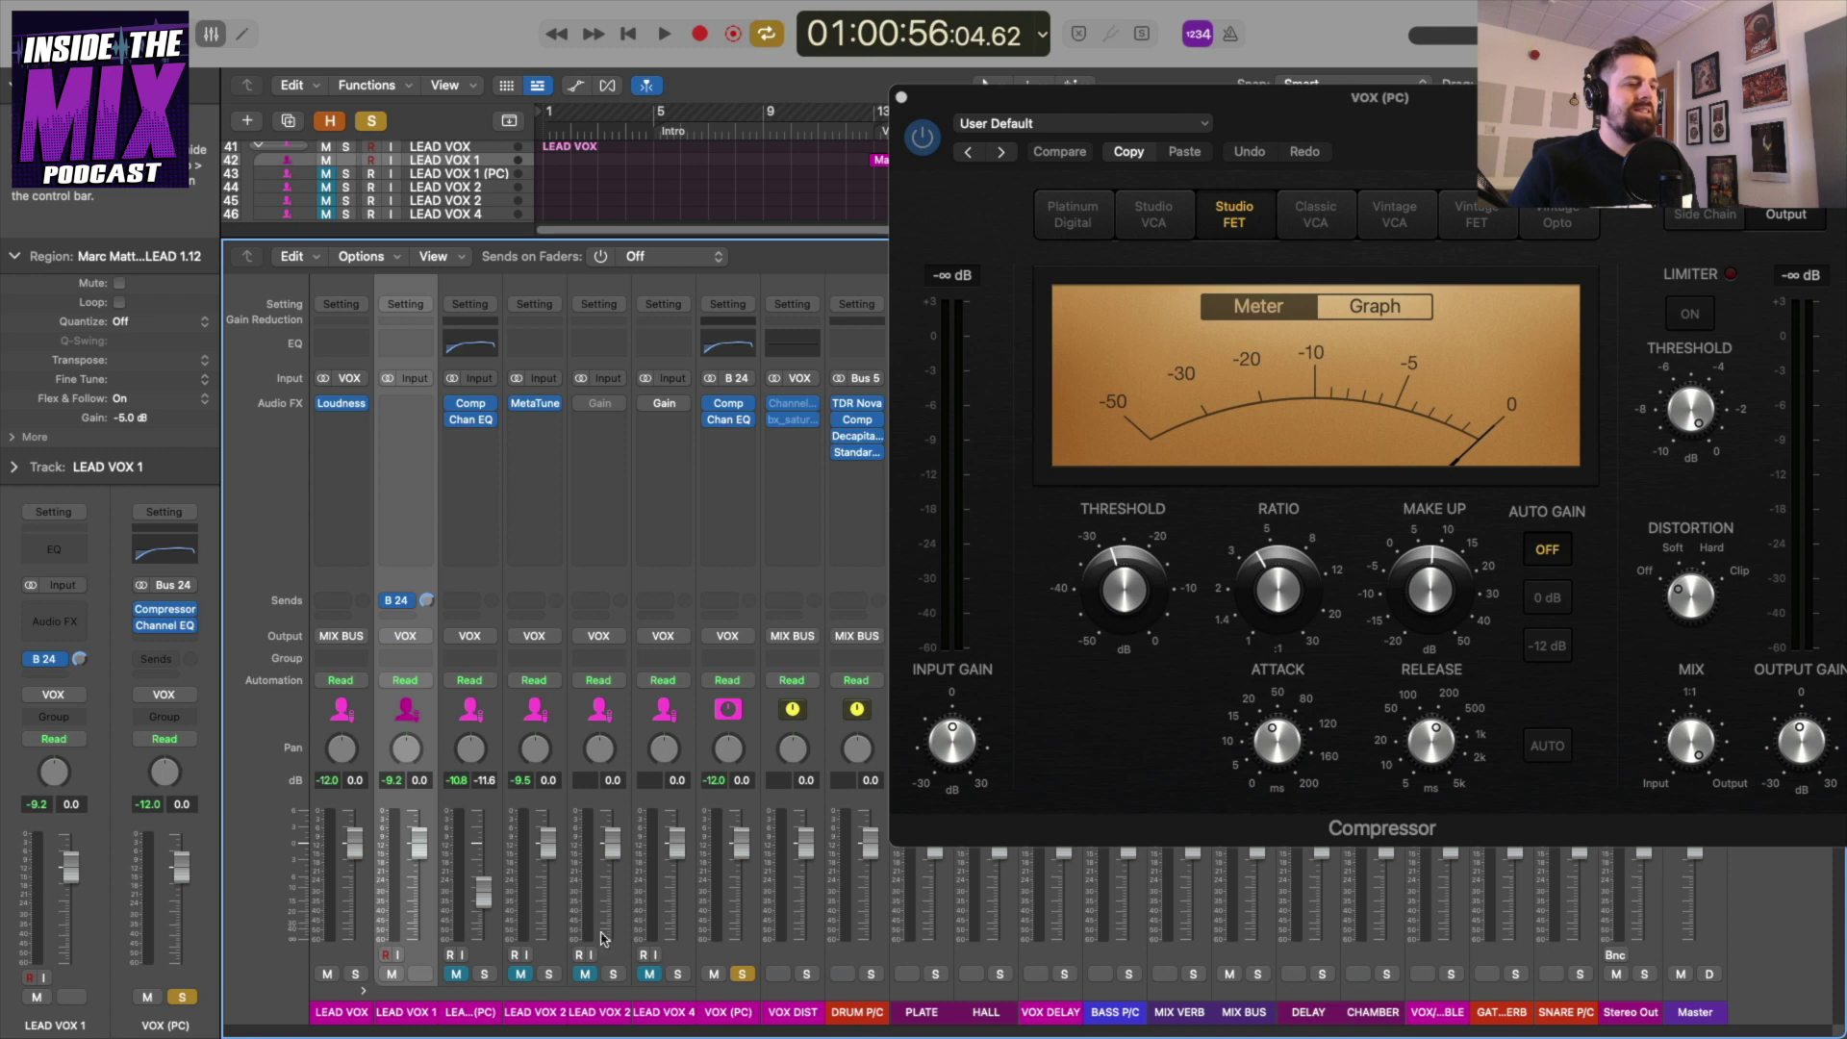
pyautogui.click(744, 975)
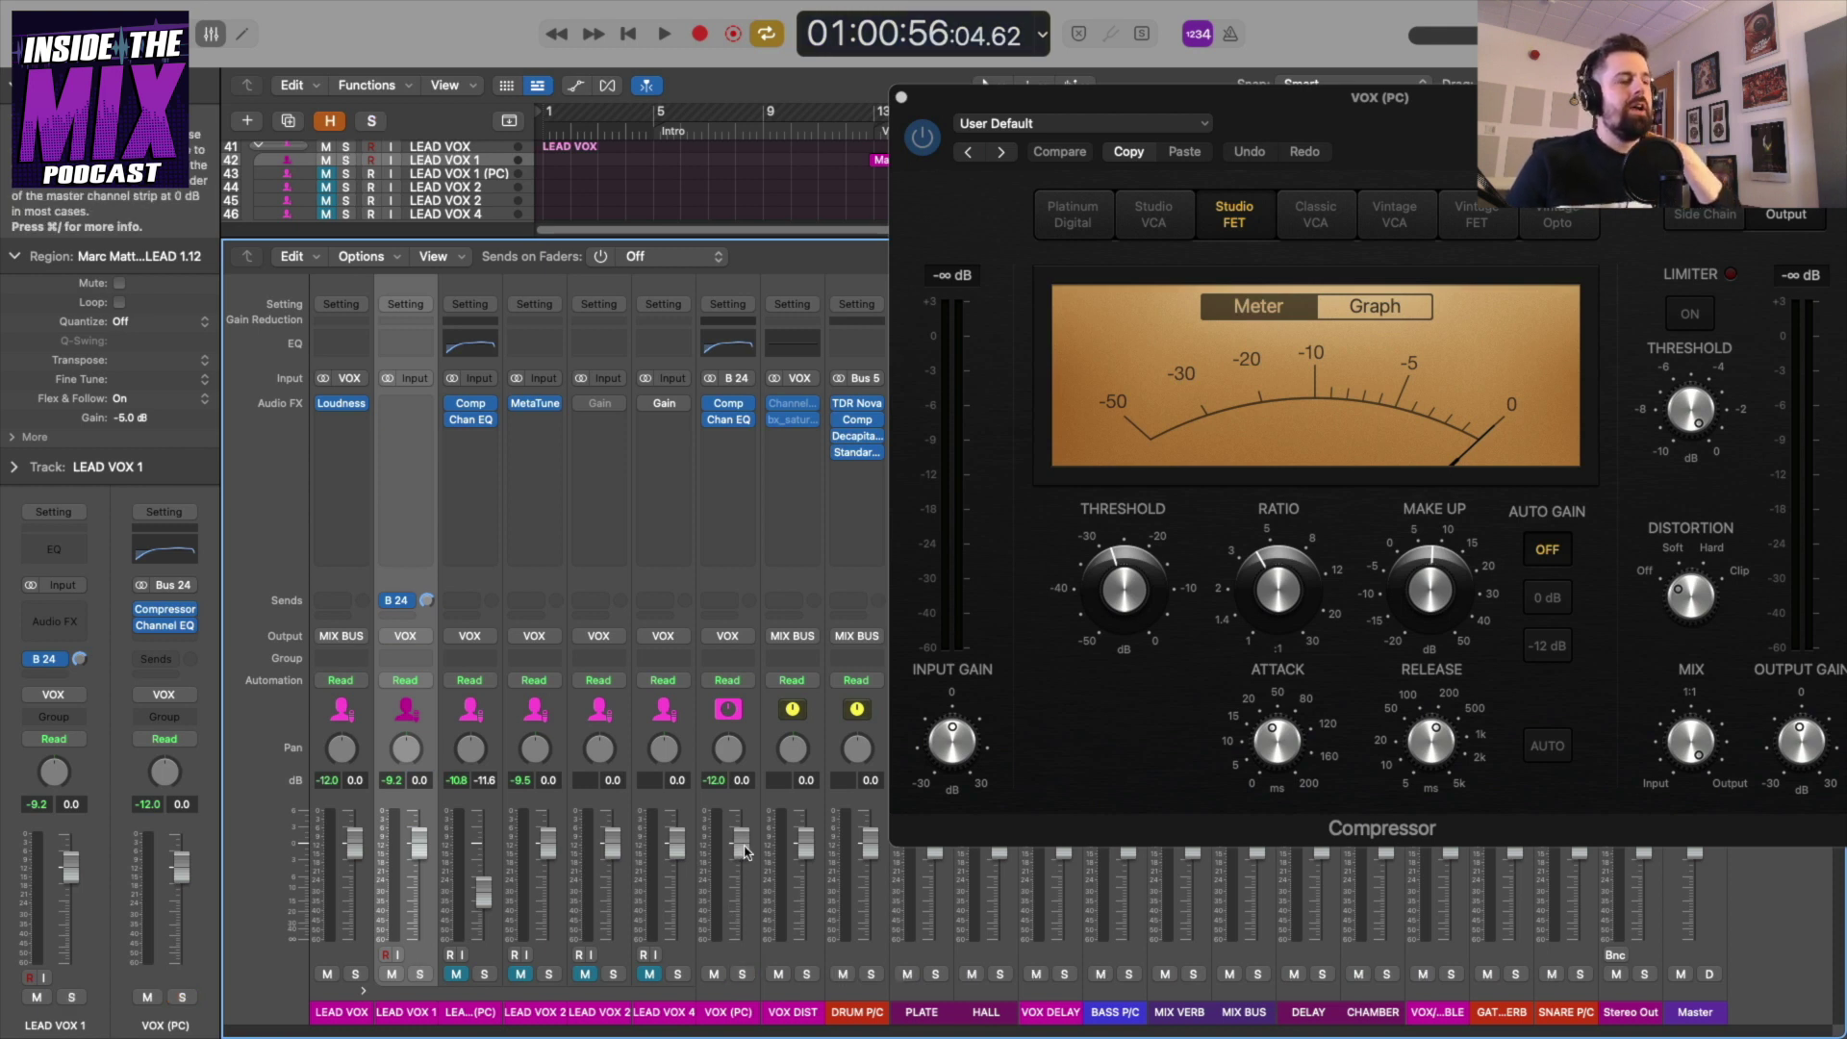
# Pull the VOX (PC) fader down to -∞, then blend it in to about -13.6 dB while playing the chorus.
pyautogui.moveTo(742, 850); pyautogui.dragTo(747, 1001)
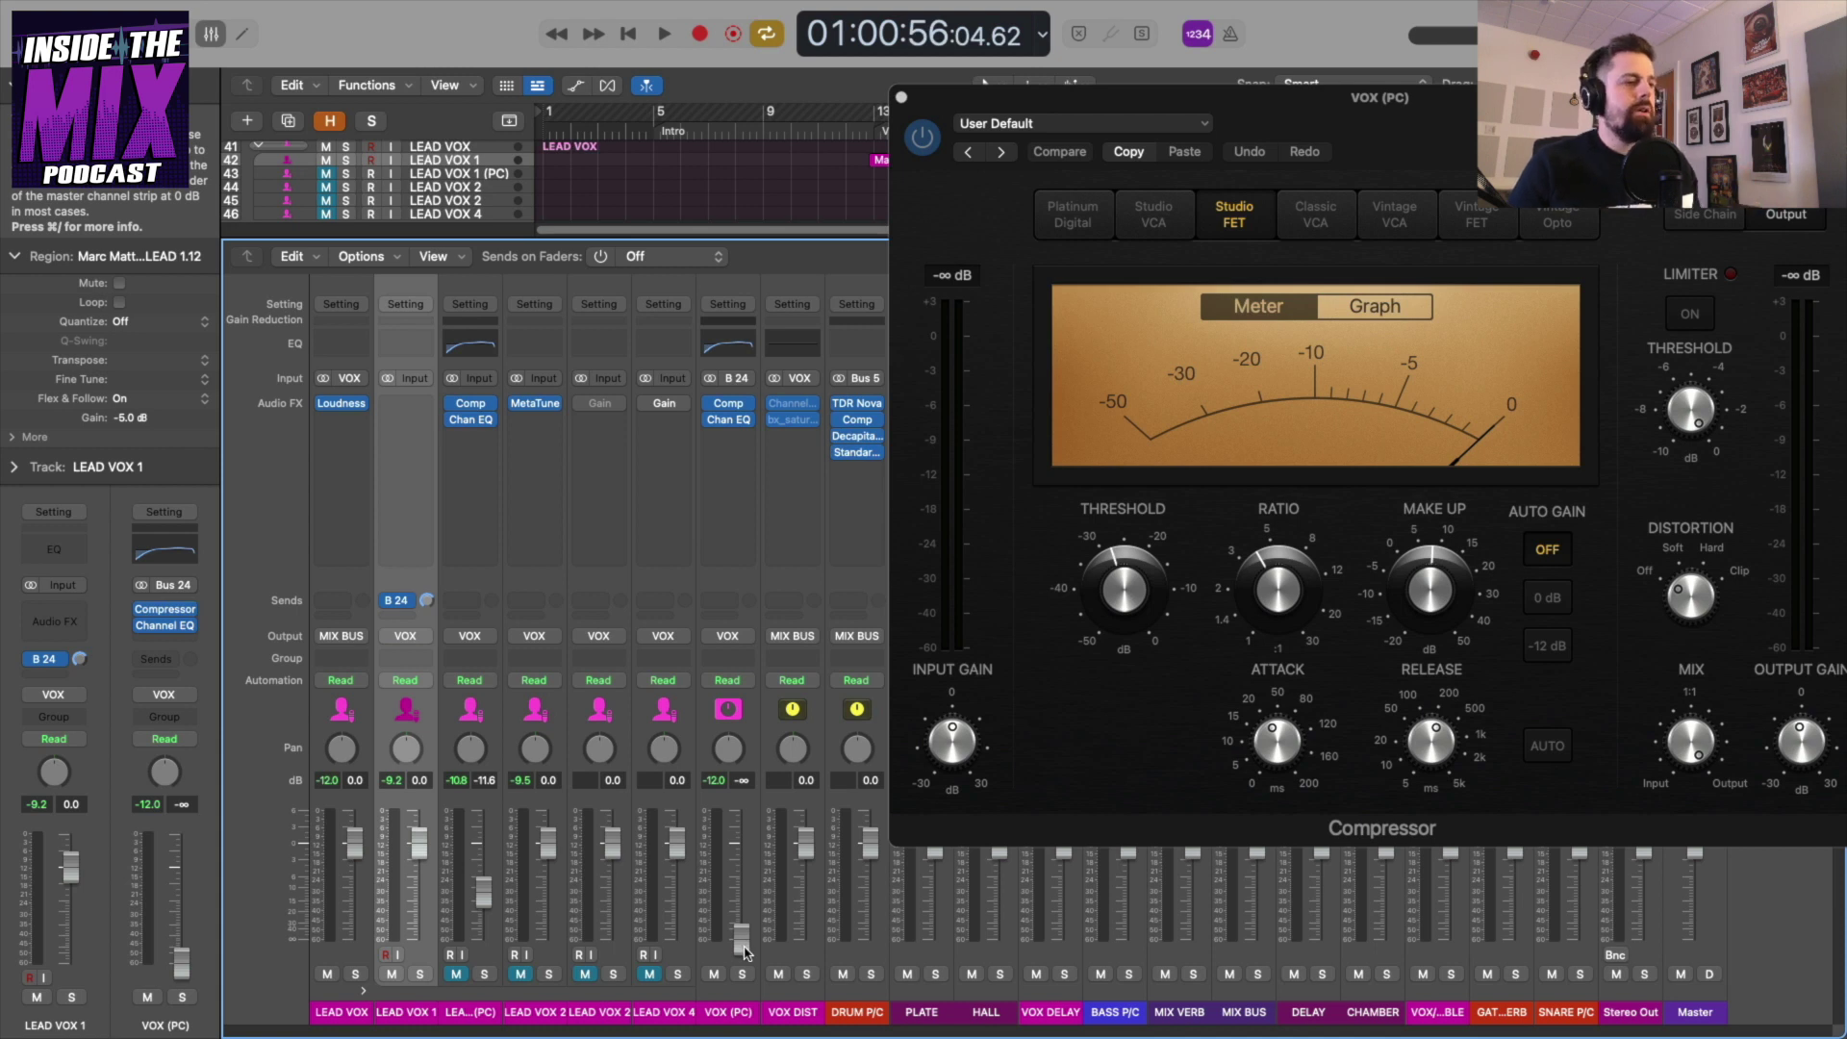
pyautogui.press('space')
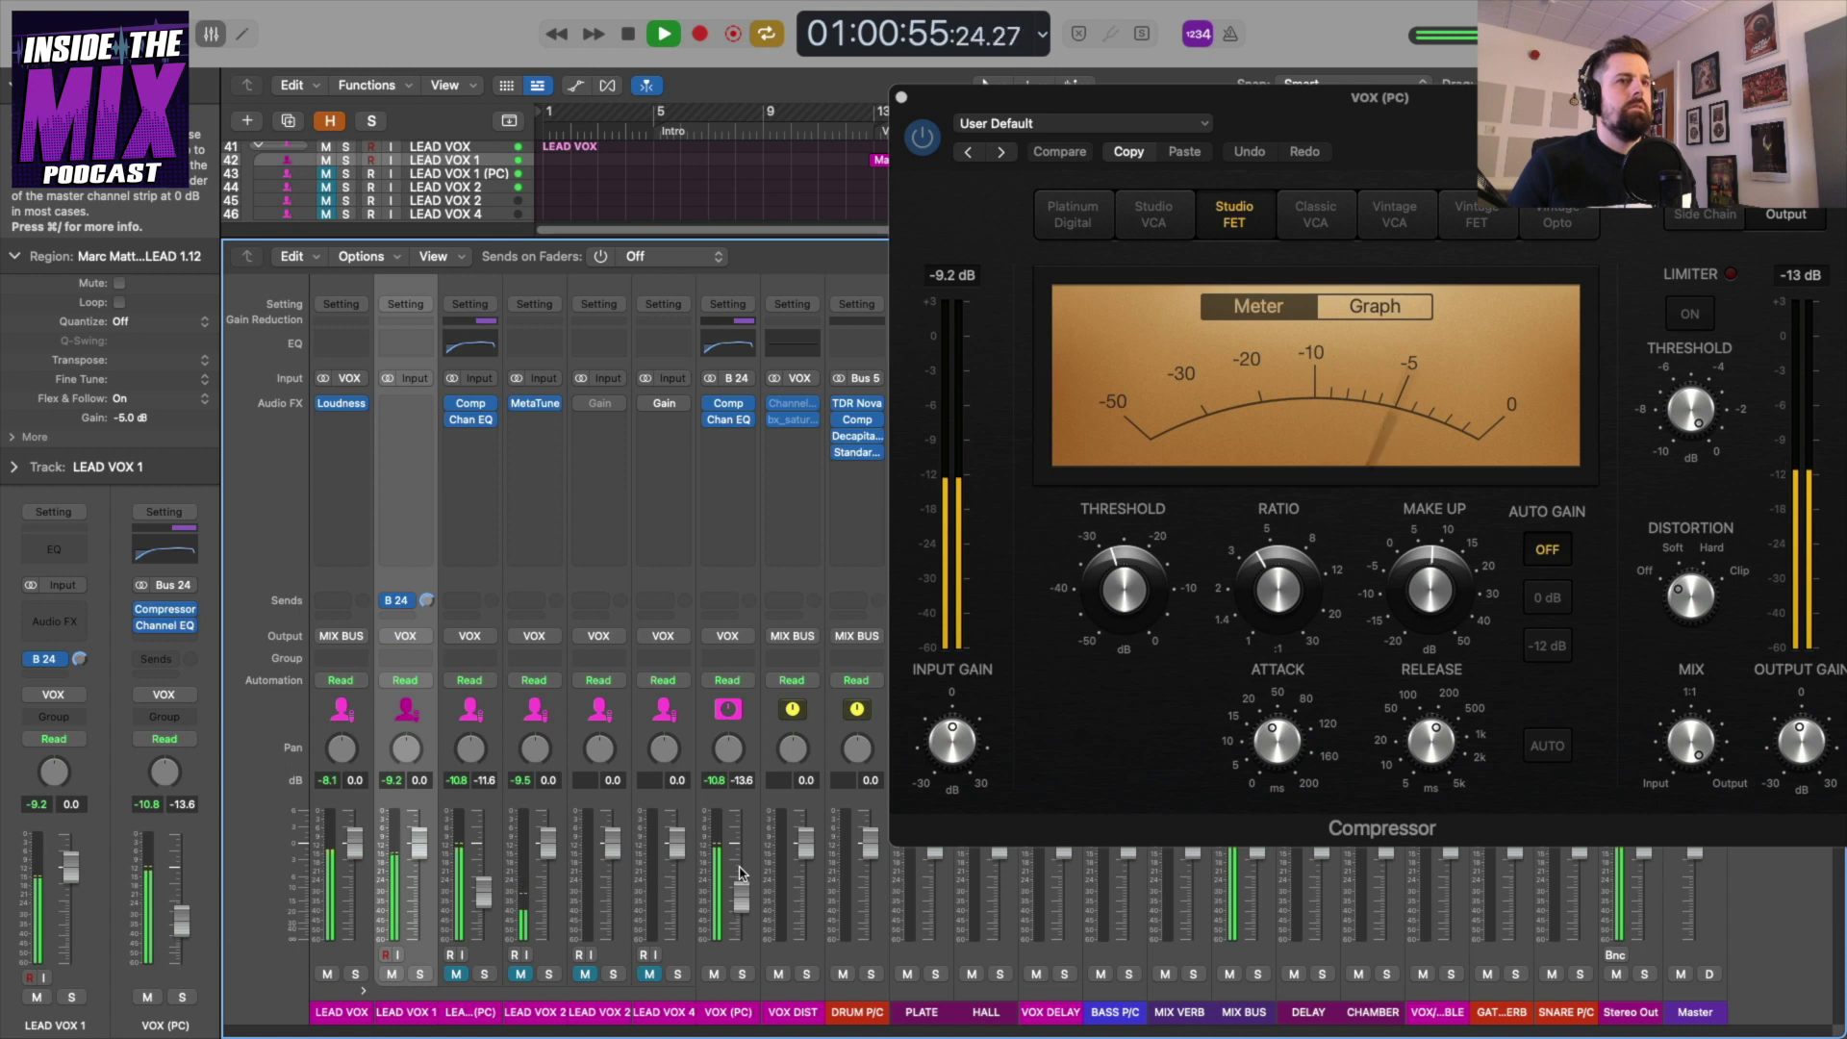
pyautogui.press('space')
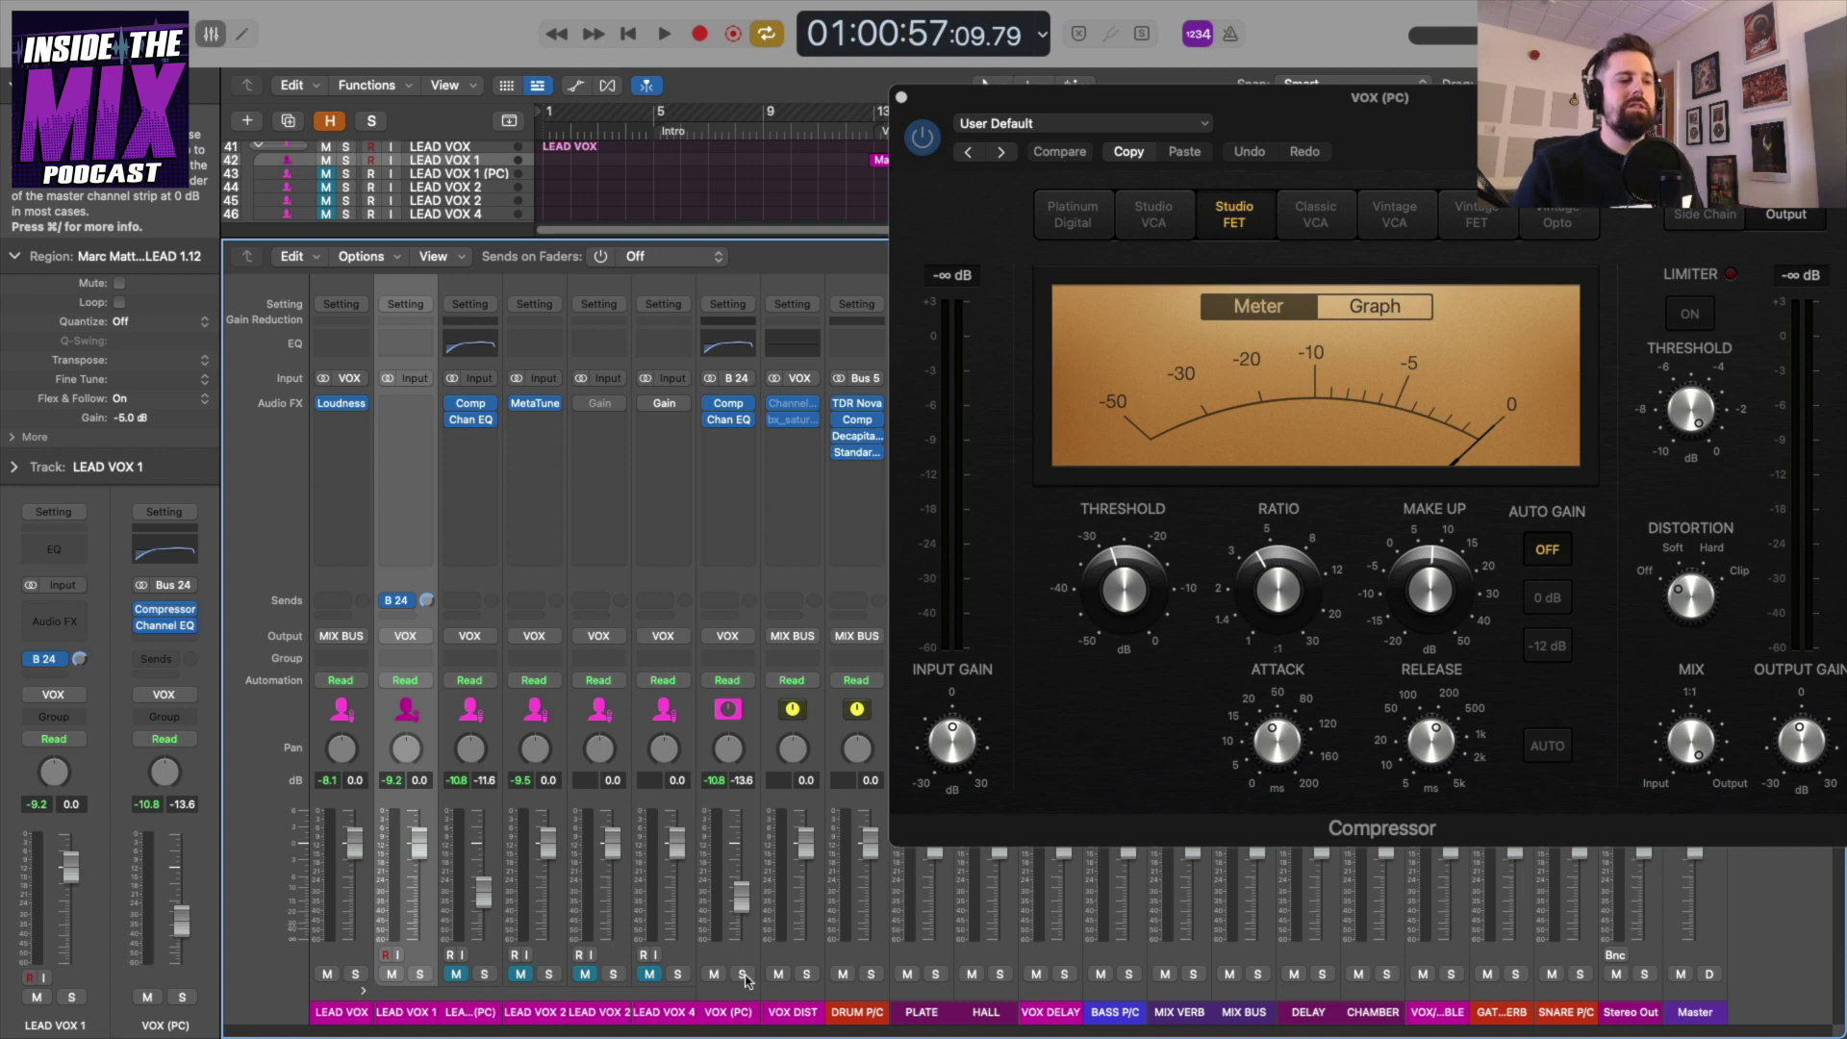
# Create an arrangement track for the VOX (PC) aux and show its volume automation lane.
pyautogui.rightClick(737, 1021)
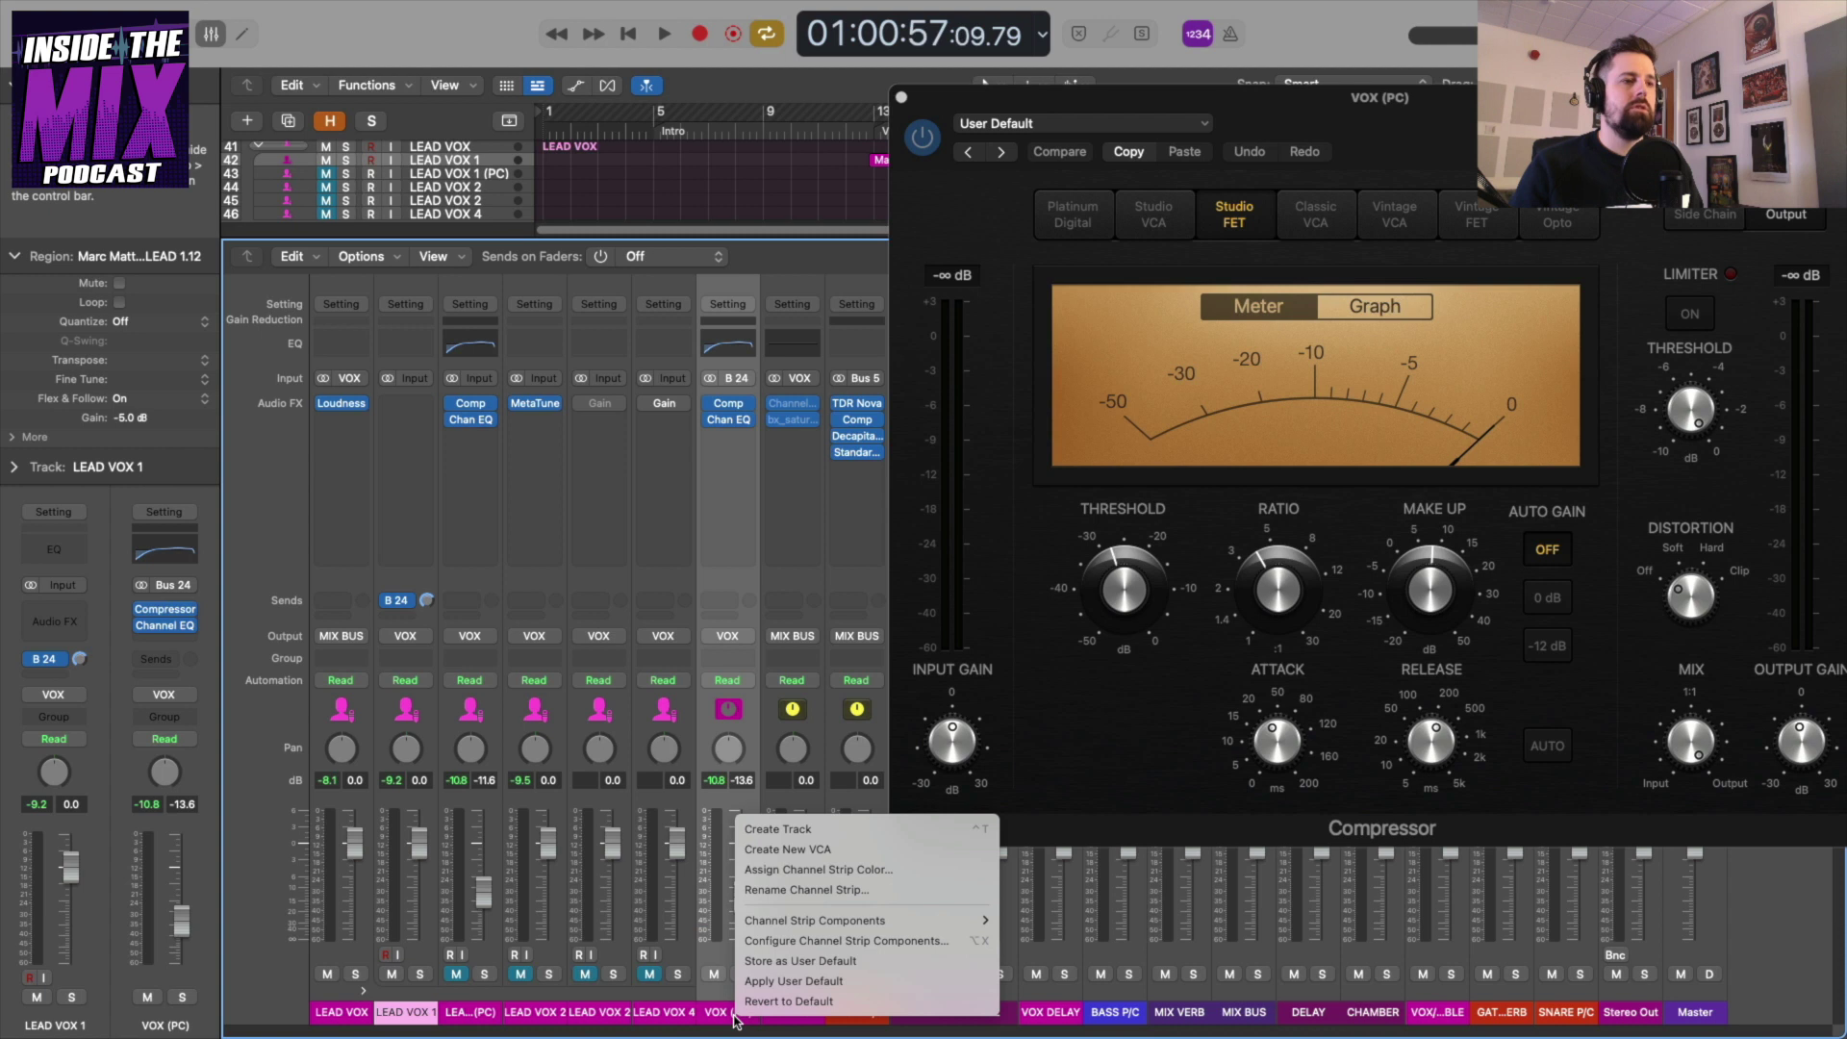
pyautogui.click(806, 834)
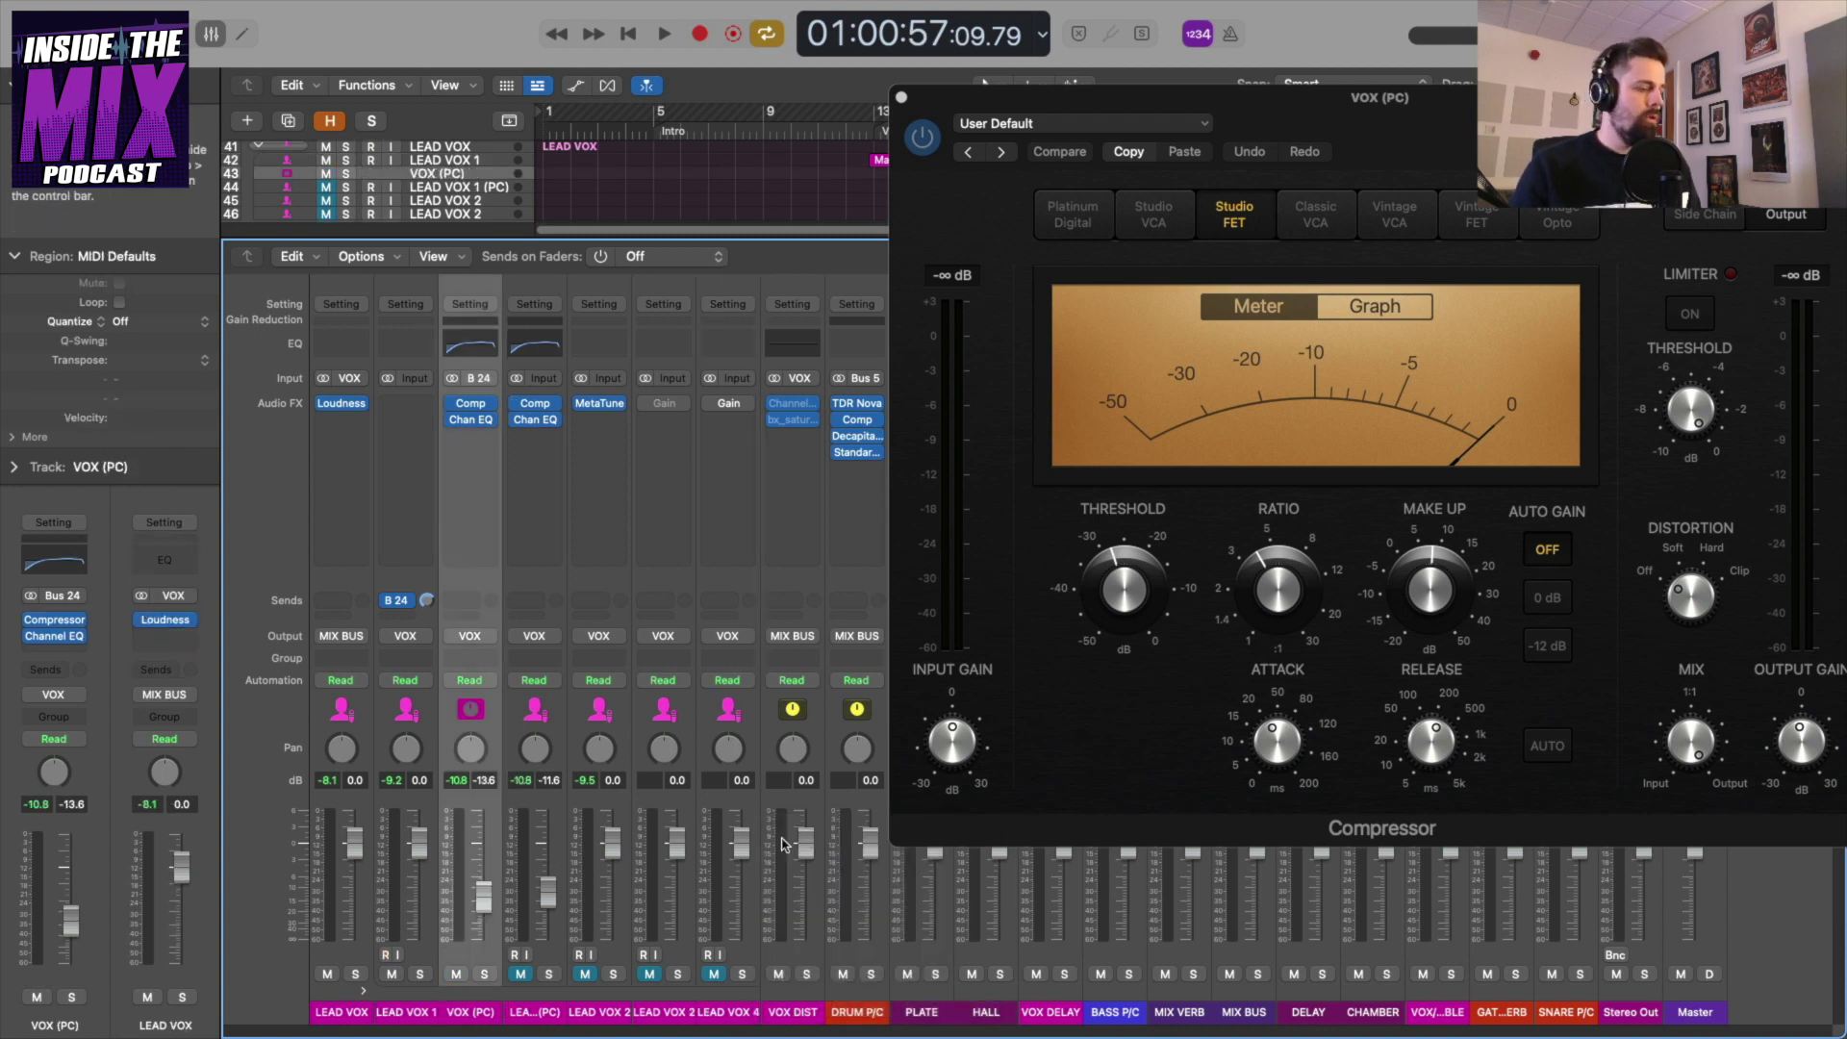
pyautogui.press('x')
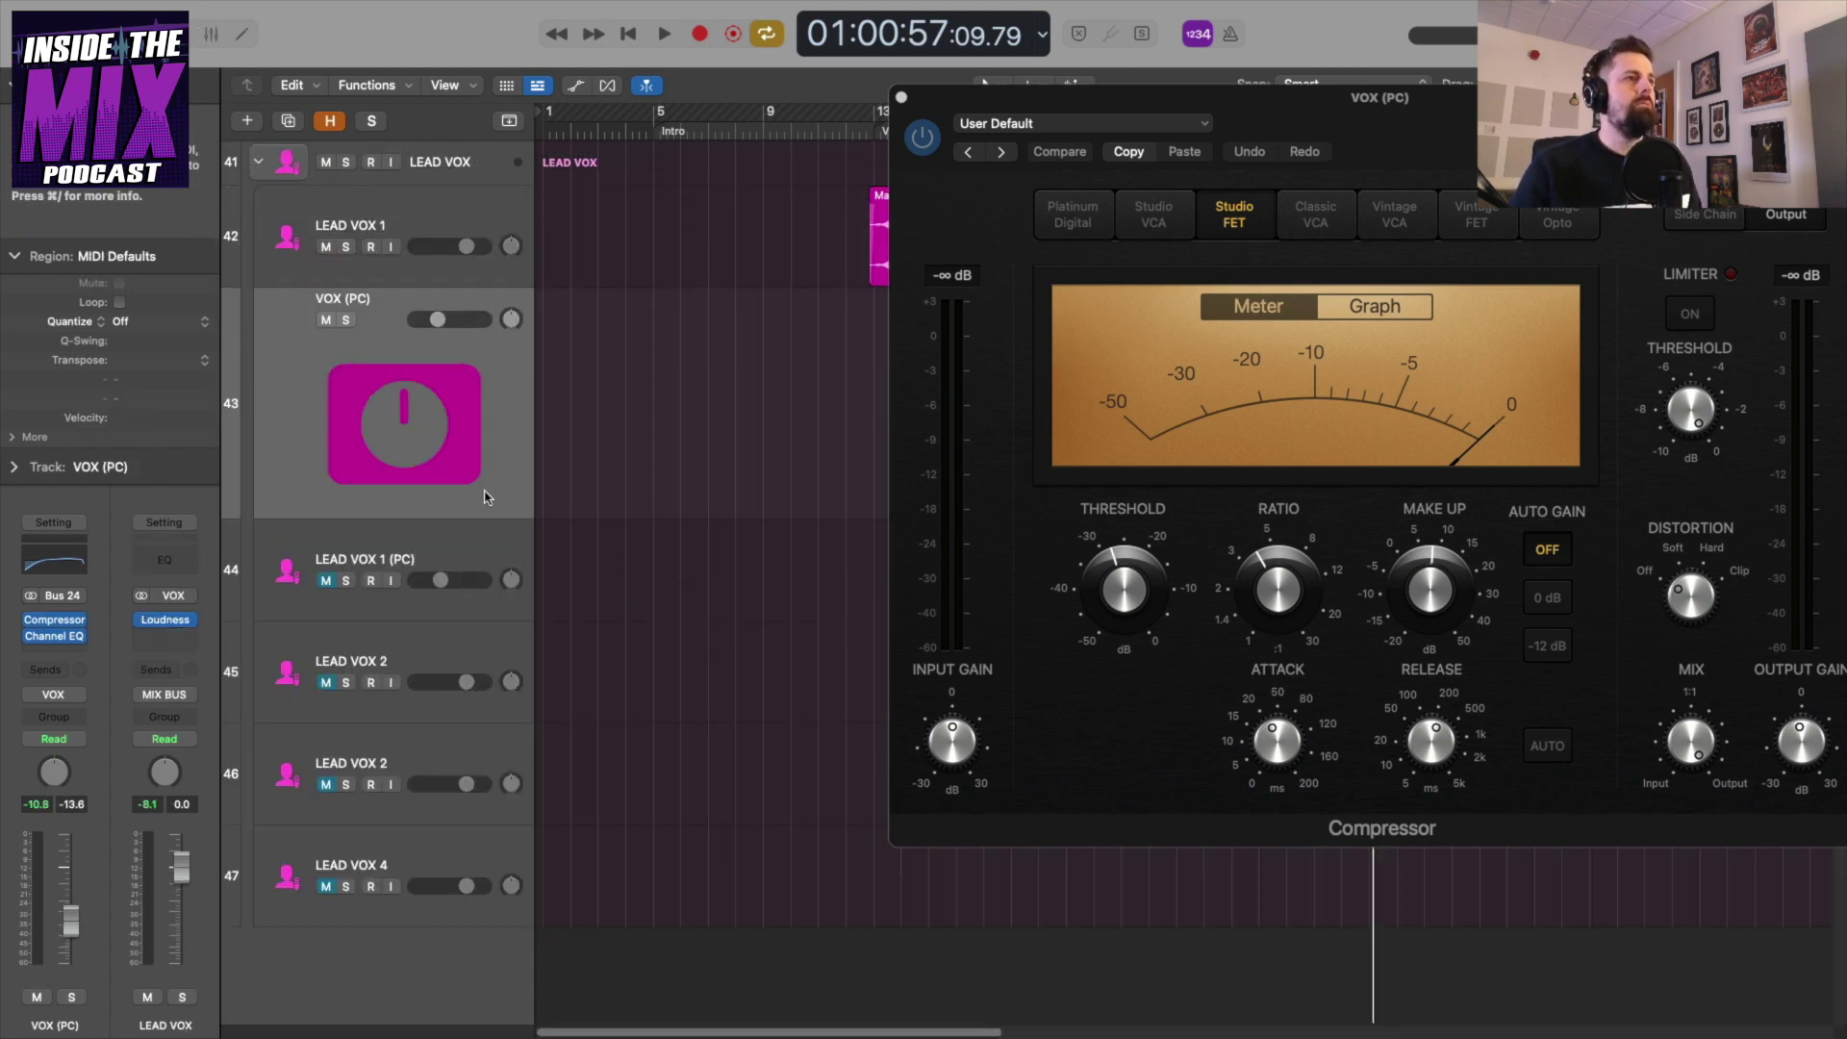
pyautogui.click(901, 98)
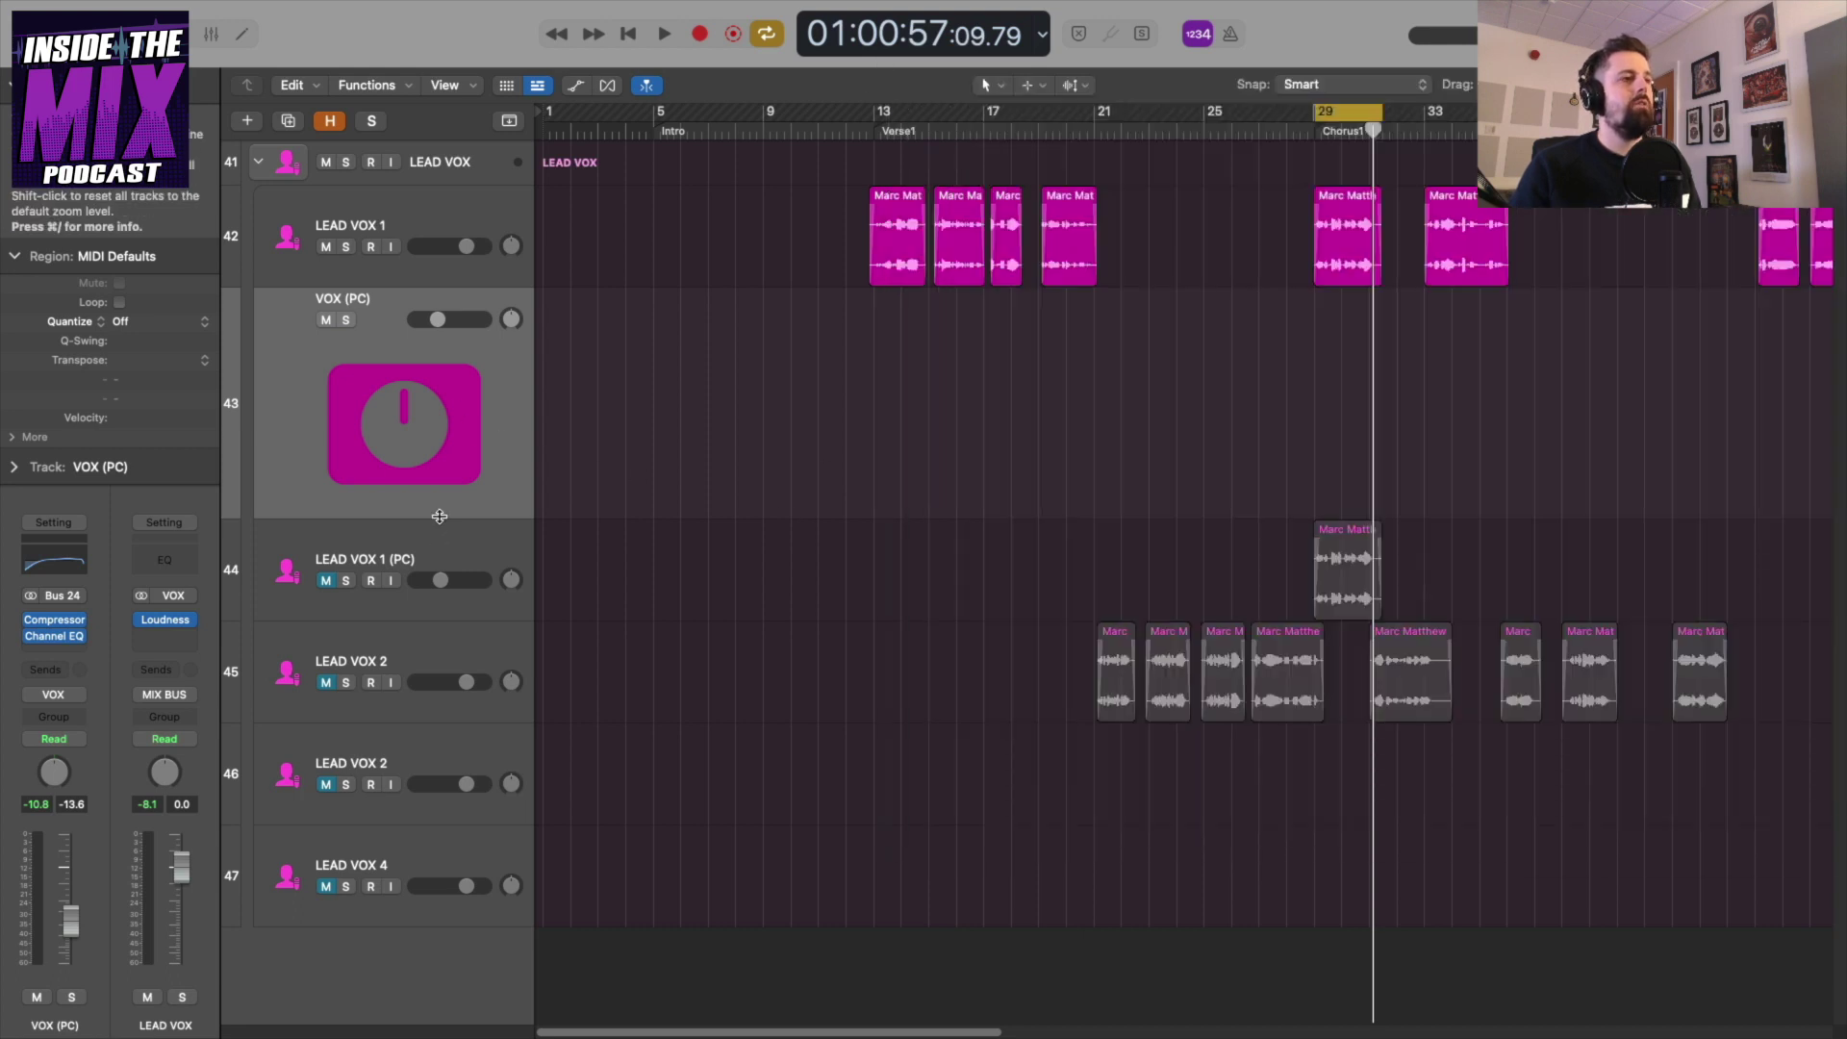
pyautogui.moveTo(439, 517); pyautogui.dragTo(466, 448)
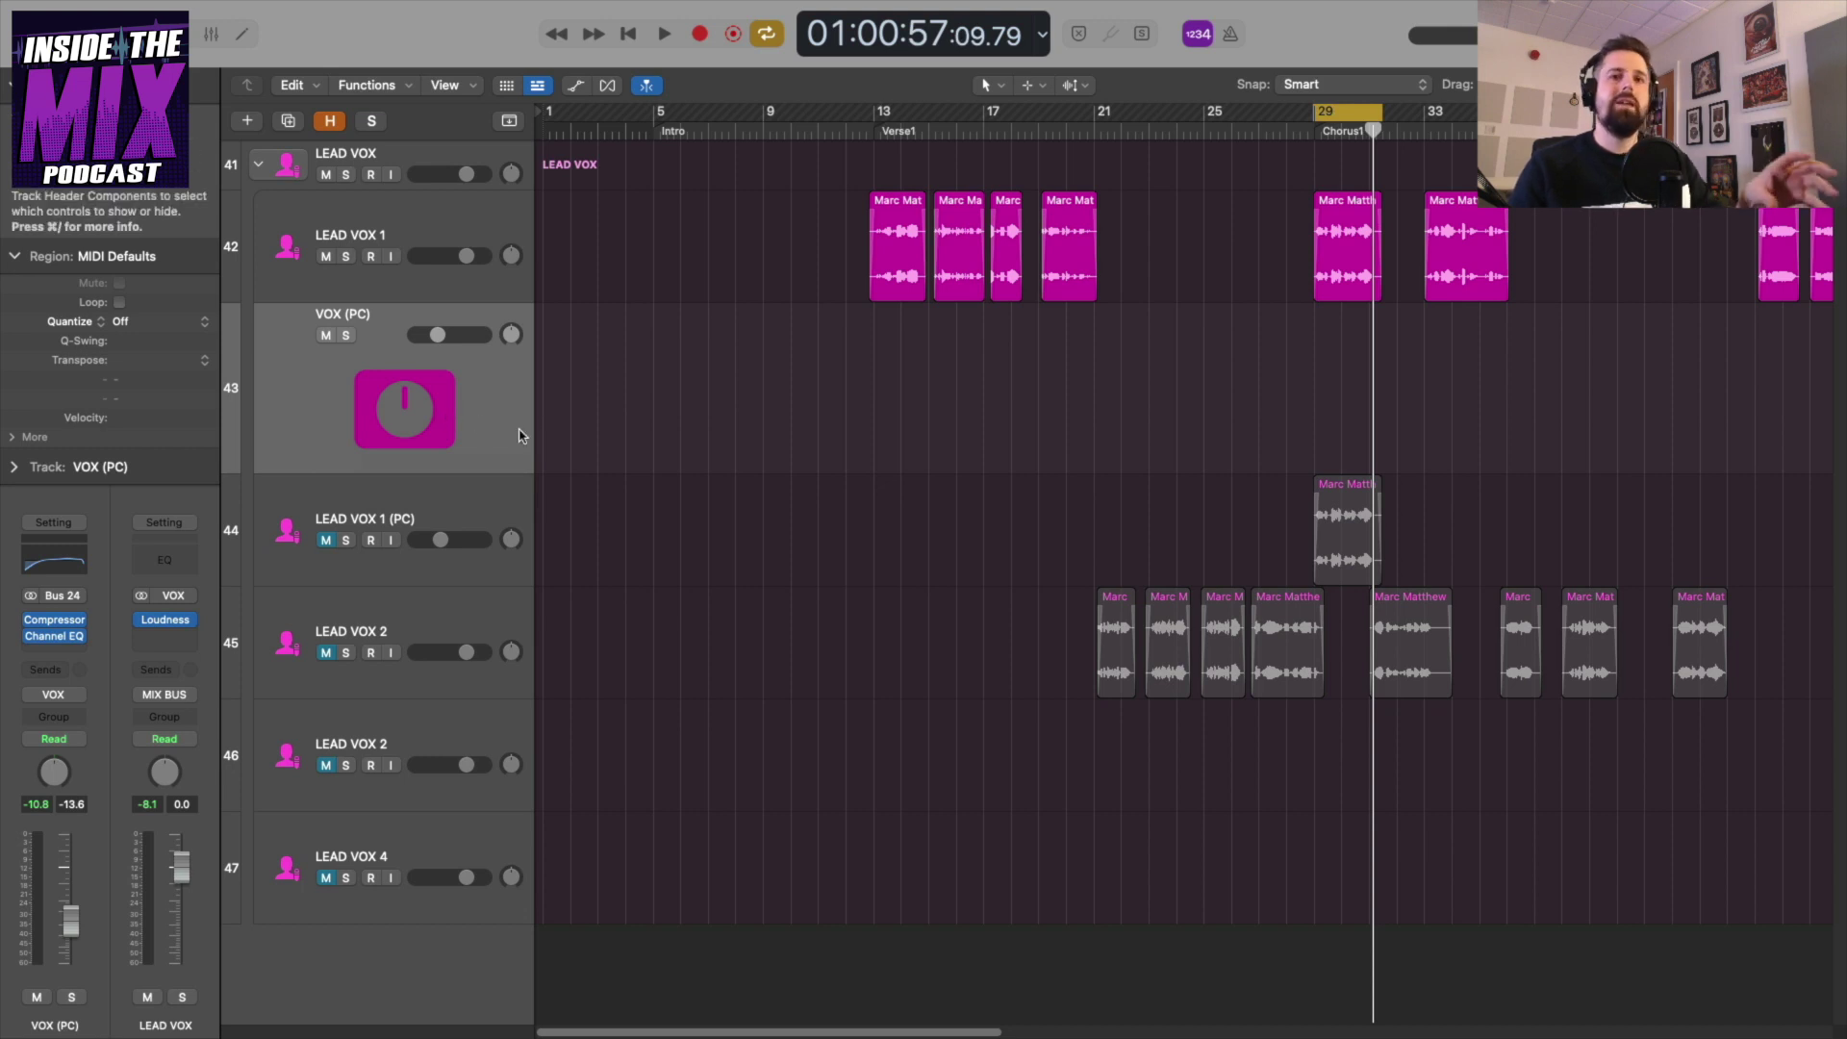
pyautogui.press('a')
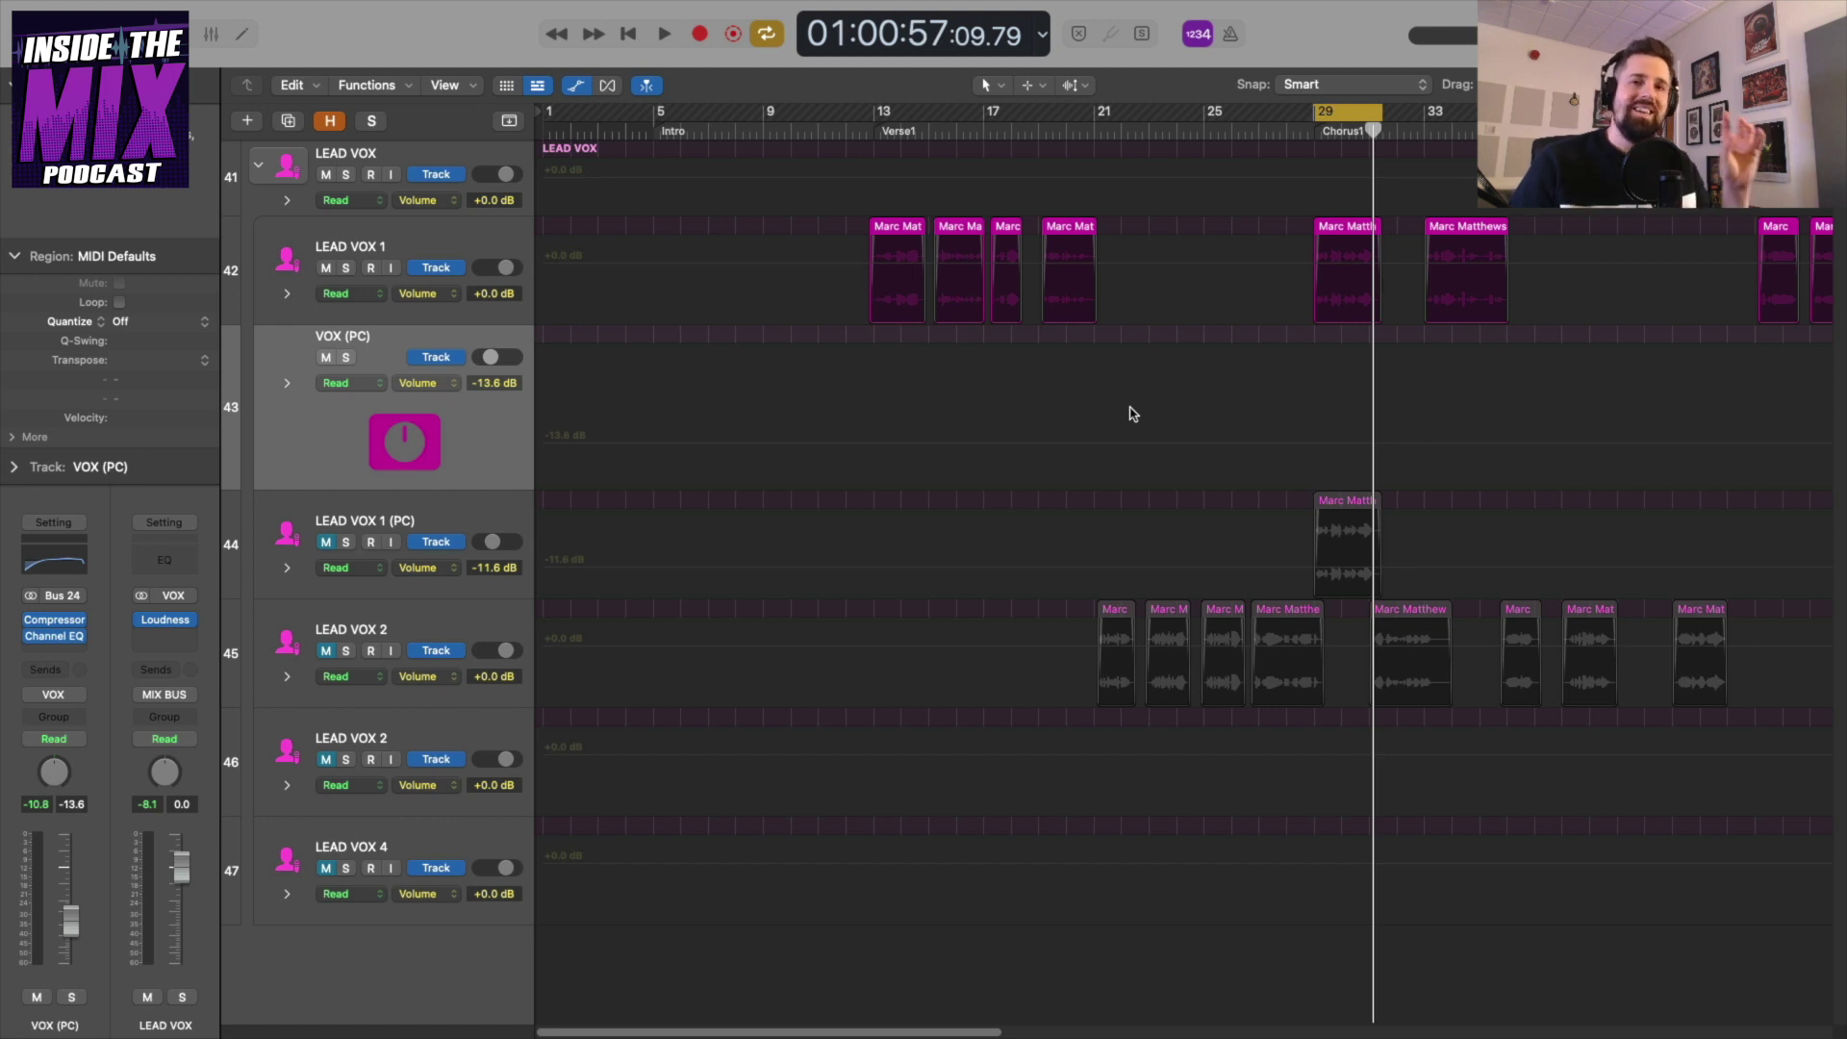
# Copy the Compressor from the VOX (PC) aux onto the LEAD VOX 1 channel and open the copy.
pyautogui.press('x')
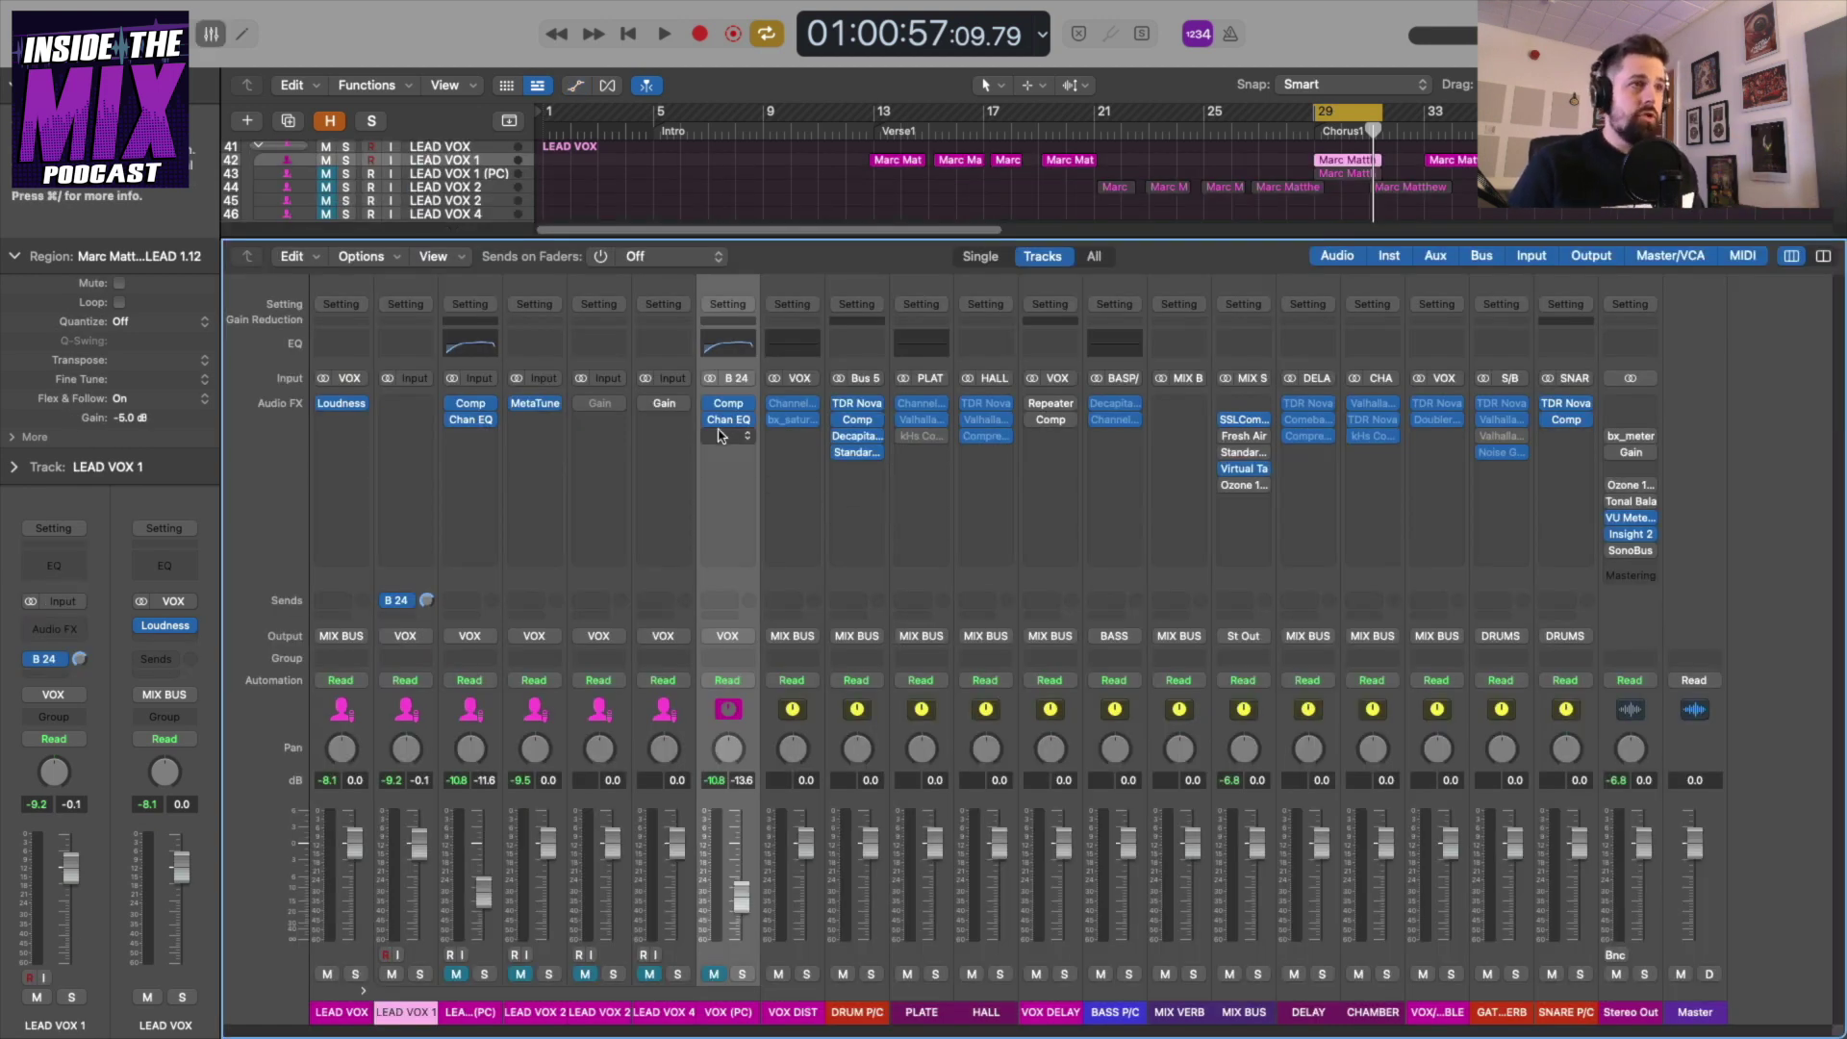
pyautogui.moveTo(734, 407); pyautogui.dragTo(408, 402)
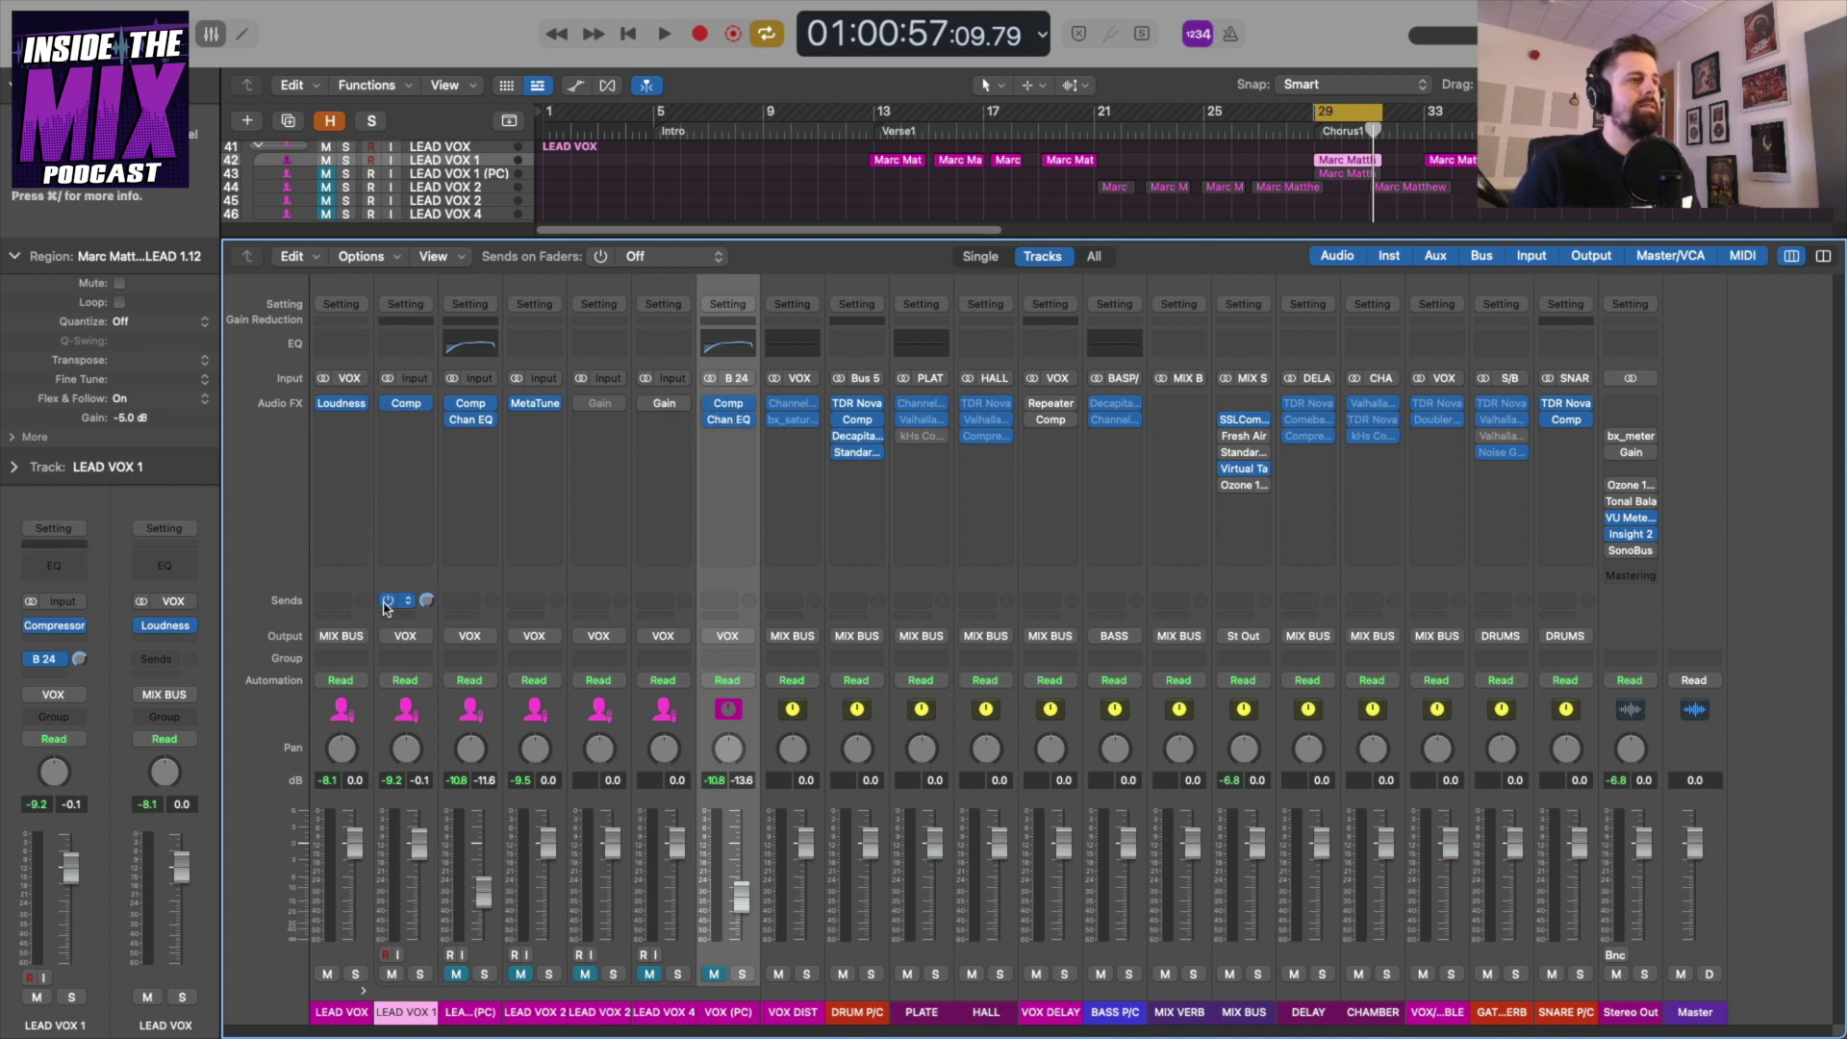
pyautogui.click(408, 405)
pyautogui.moveTo(1218, 276); pyautogui.dragTo(1241, 187)
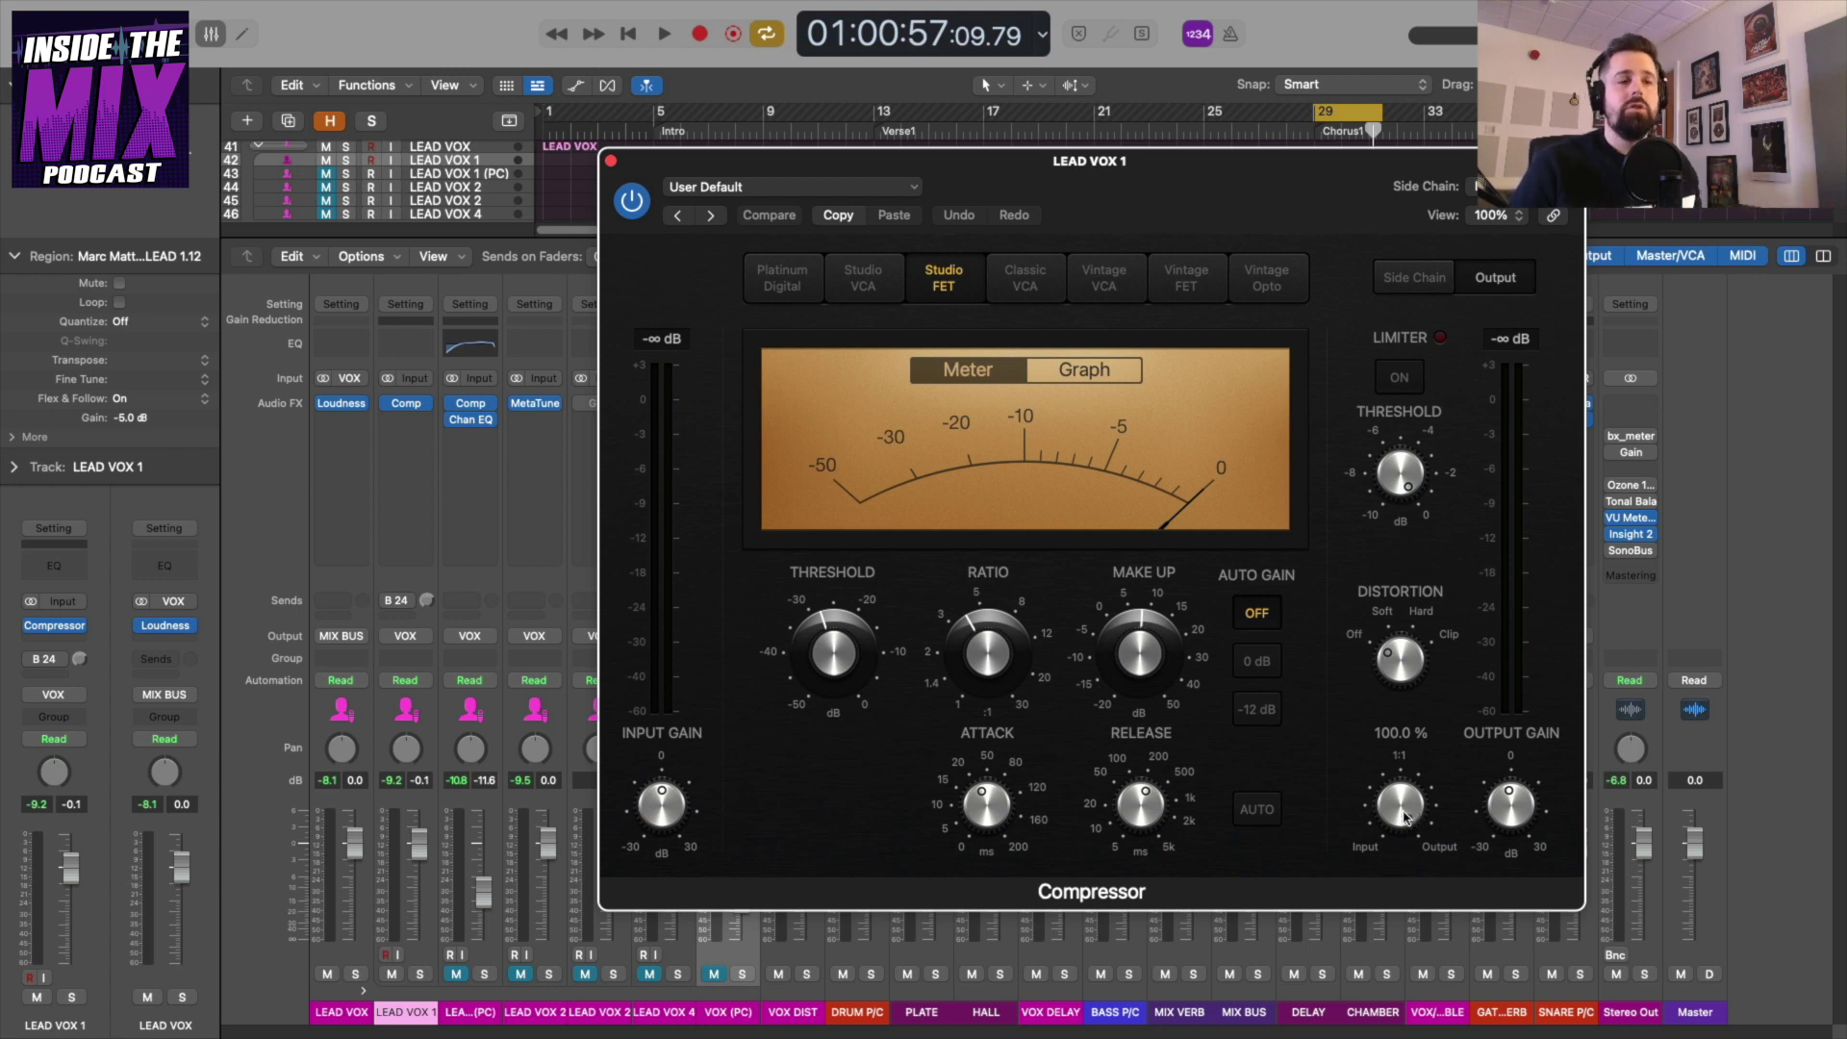
# Set the LEAD VOX 1 Compressor's mix to 0%, then raise it to about 75% while playing the chorus.
pyautogui.moveTo(1405, 817); pyautogui.dragTo(1379, 967)
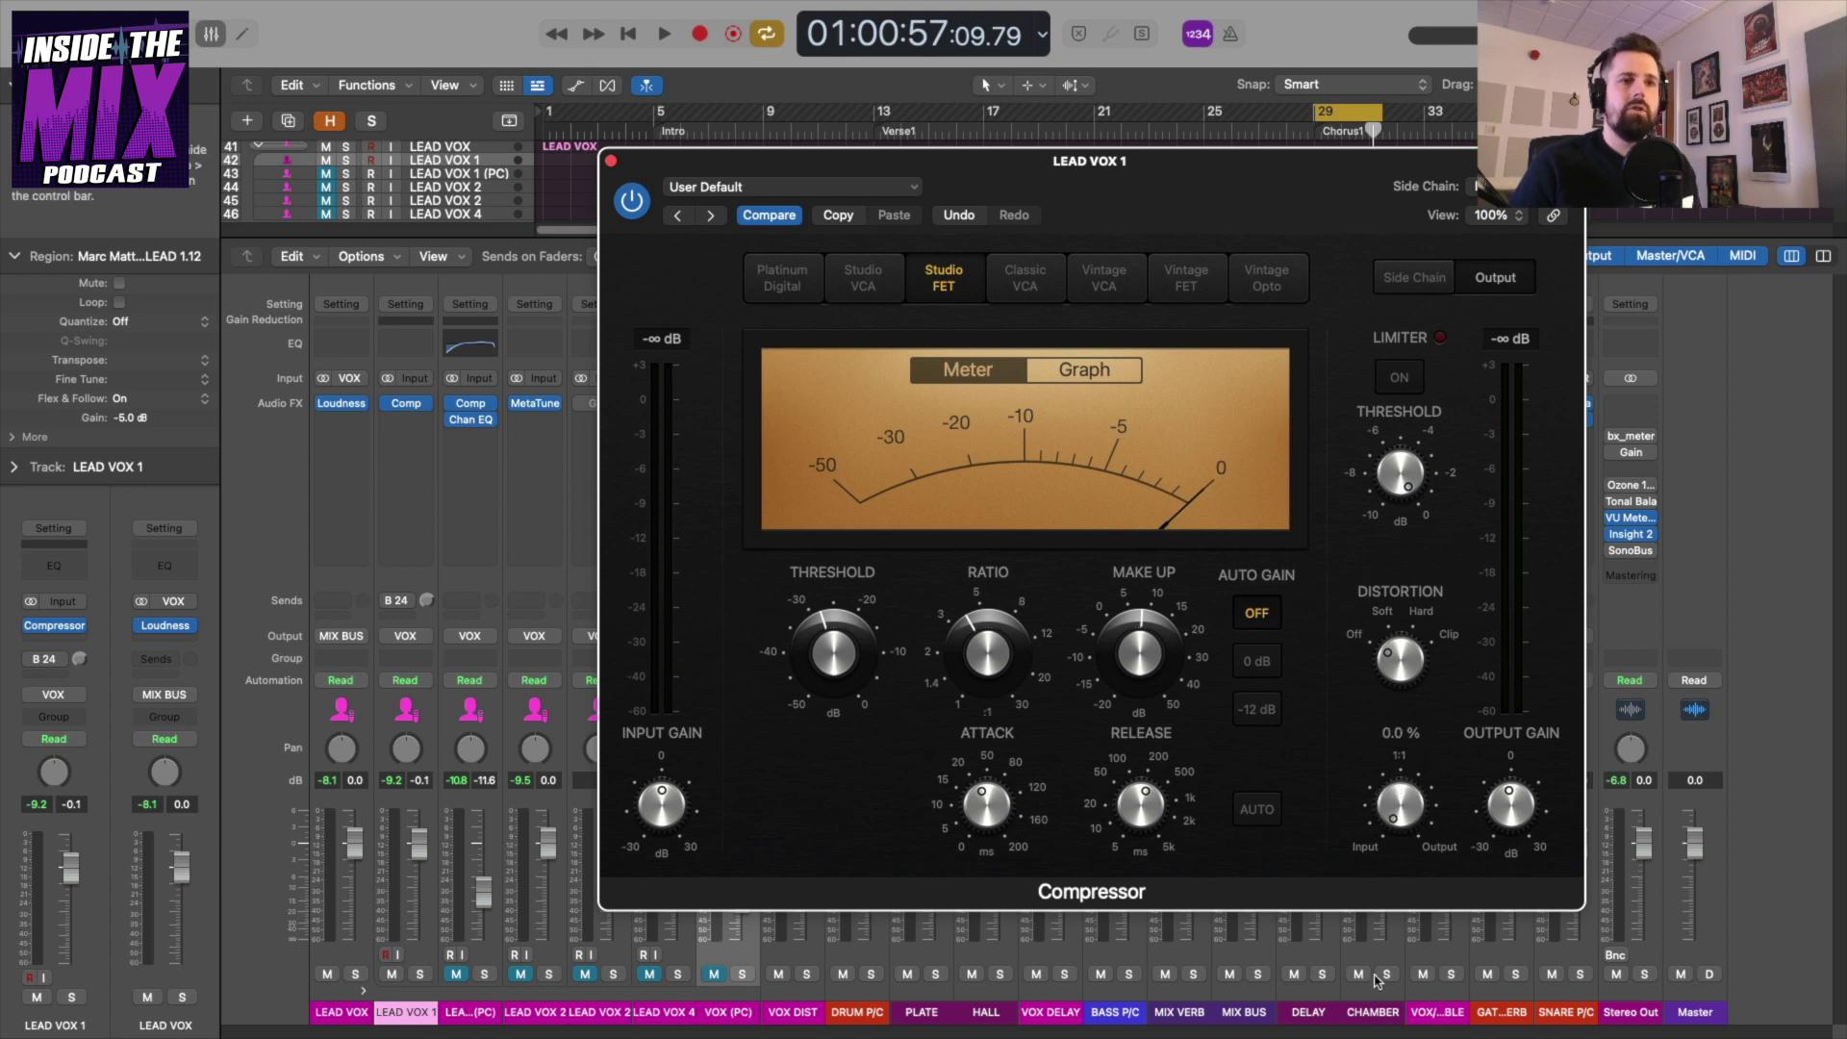
pyautogui.press('space')
pyautogui.moveTo(1397, 823); pyautogui.dragTo(1396, 682)
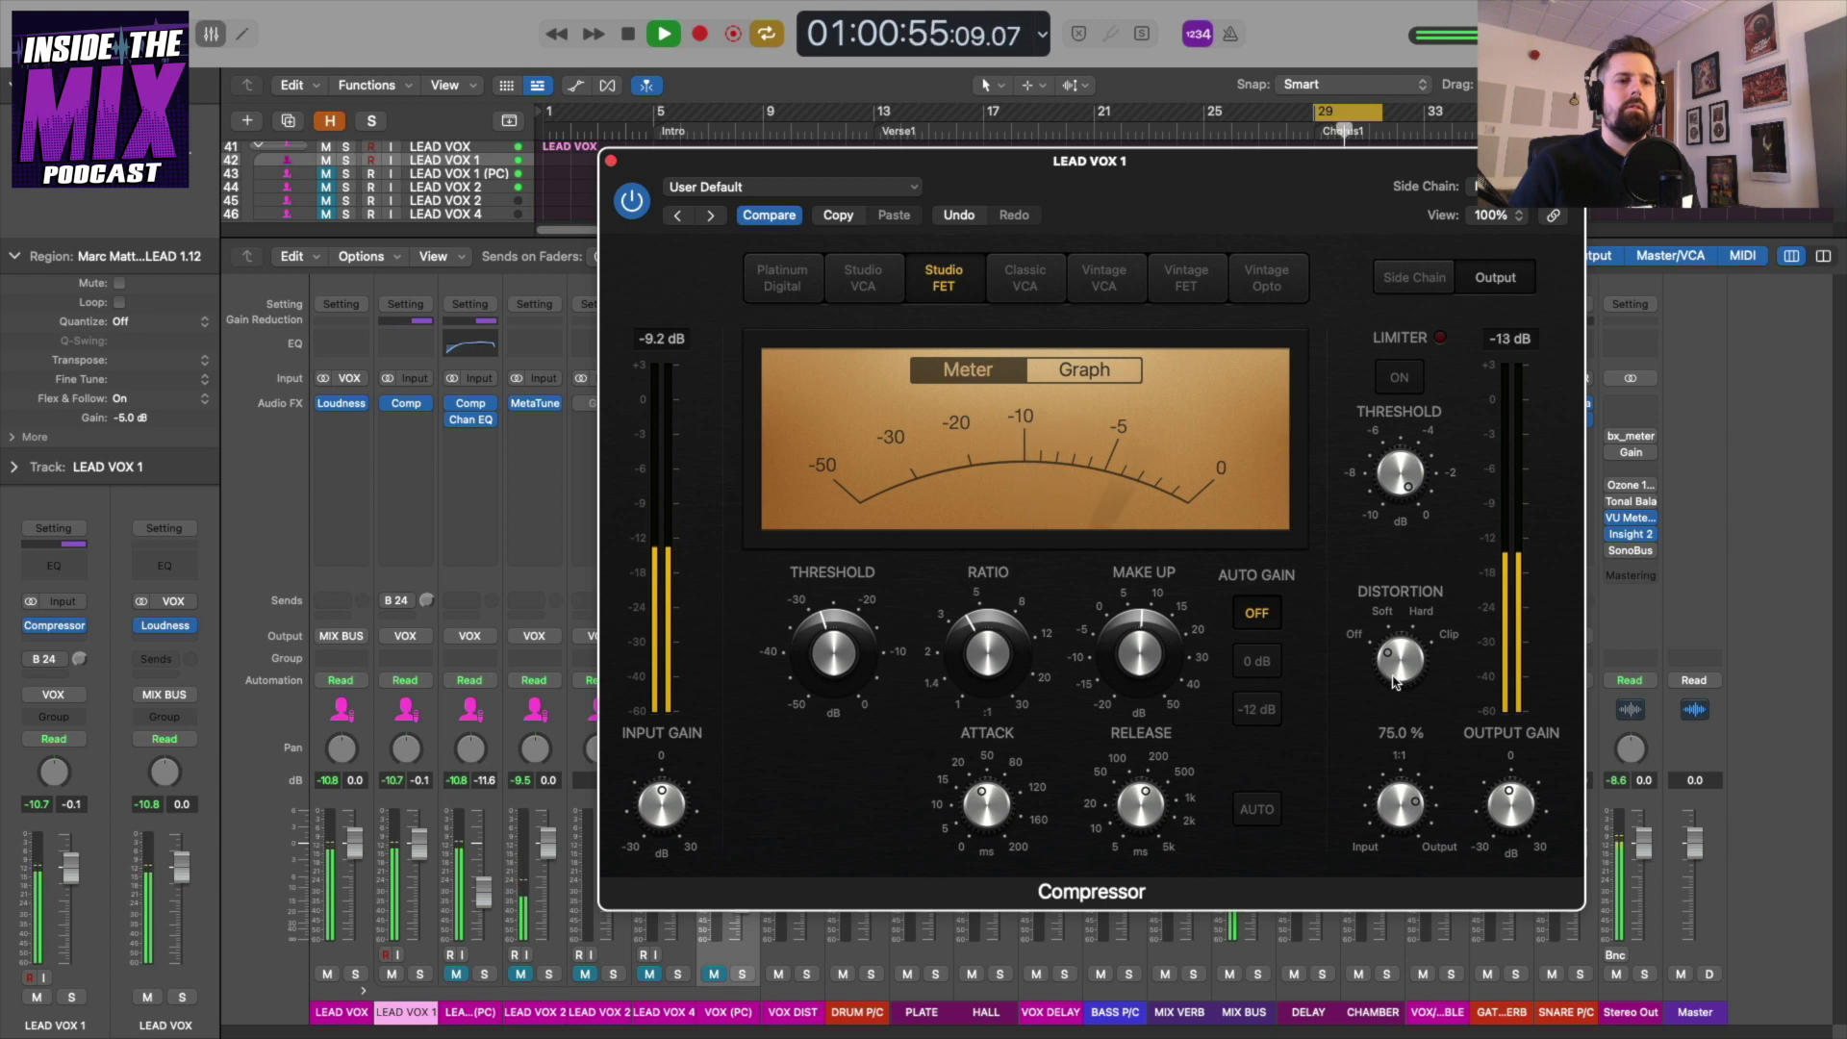
pyautogui.press('space')
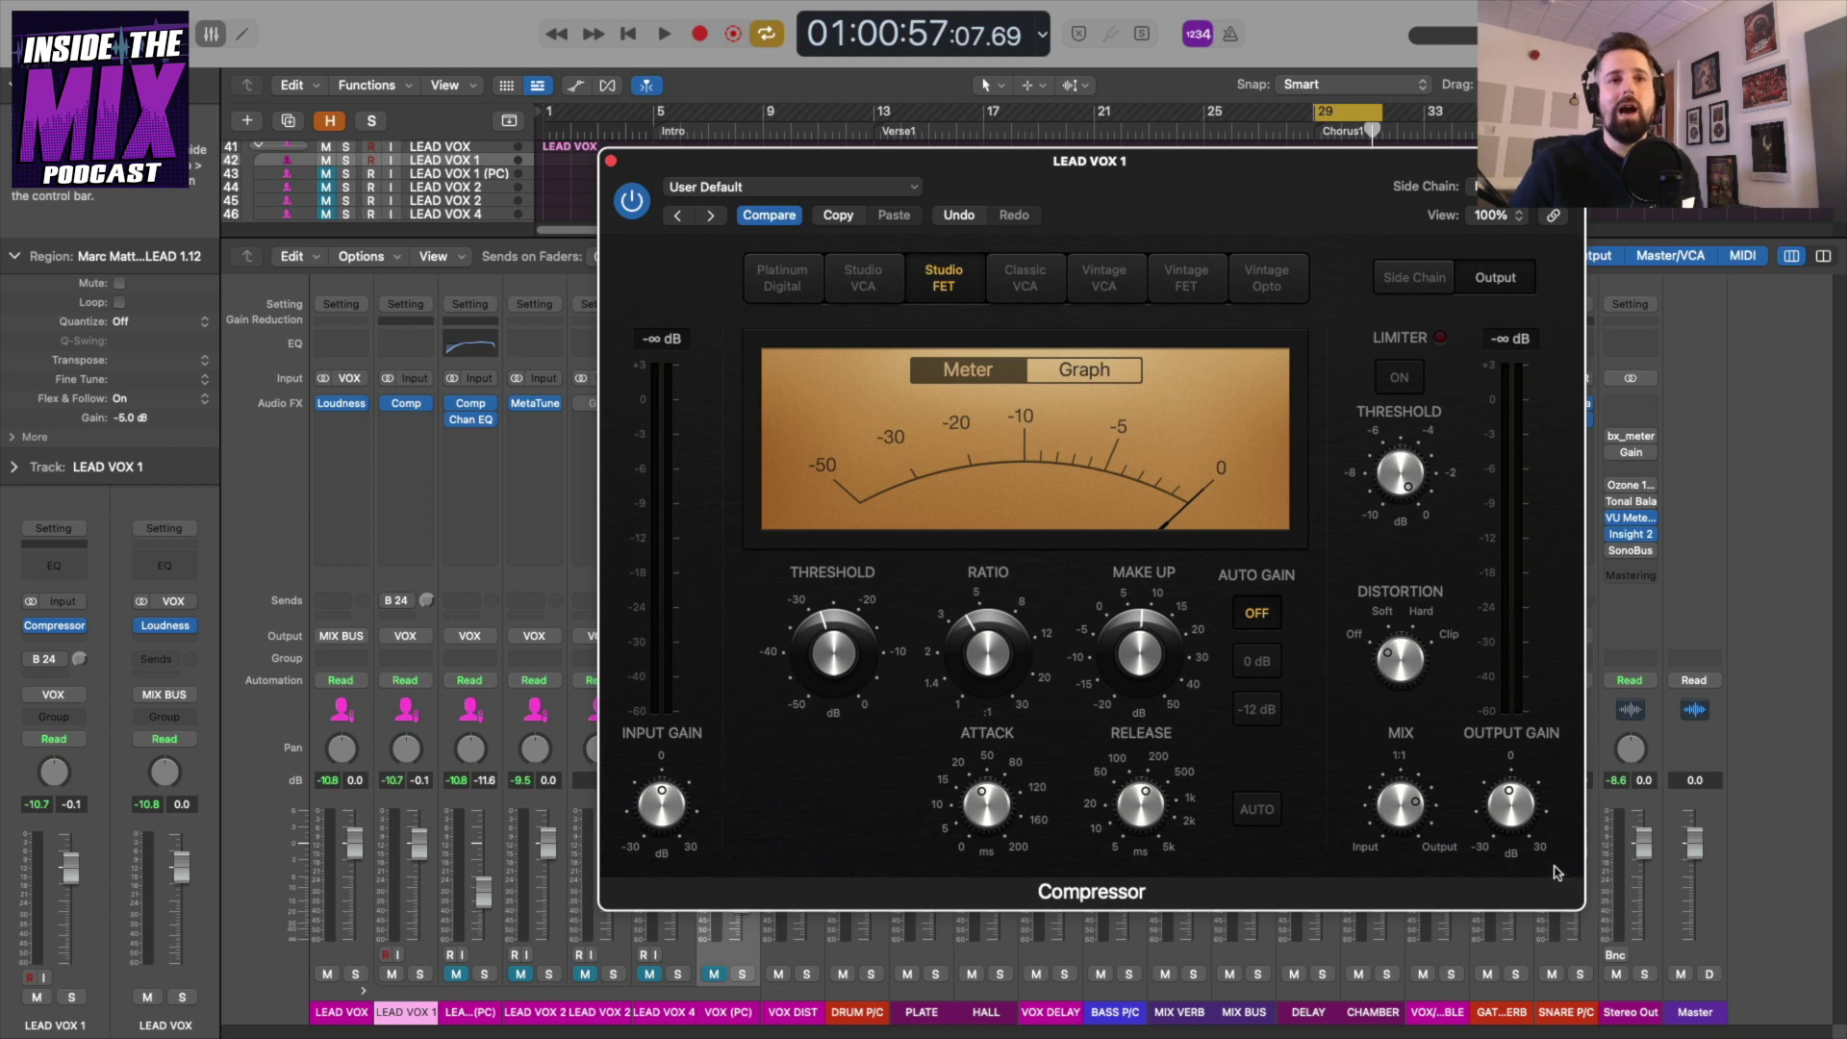
# Set the LEAD VOX 1 Compressor's output gain to about +1.5 dB and play the chorus to check the level.
pyautogui.moveTo(1506, 810); pyautogui.dragTo(1506, 806)
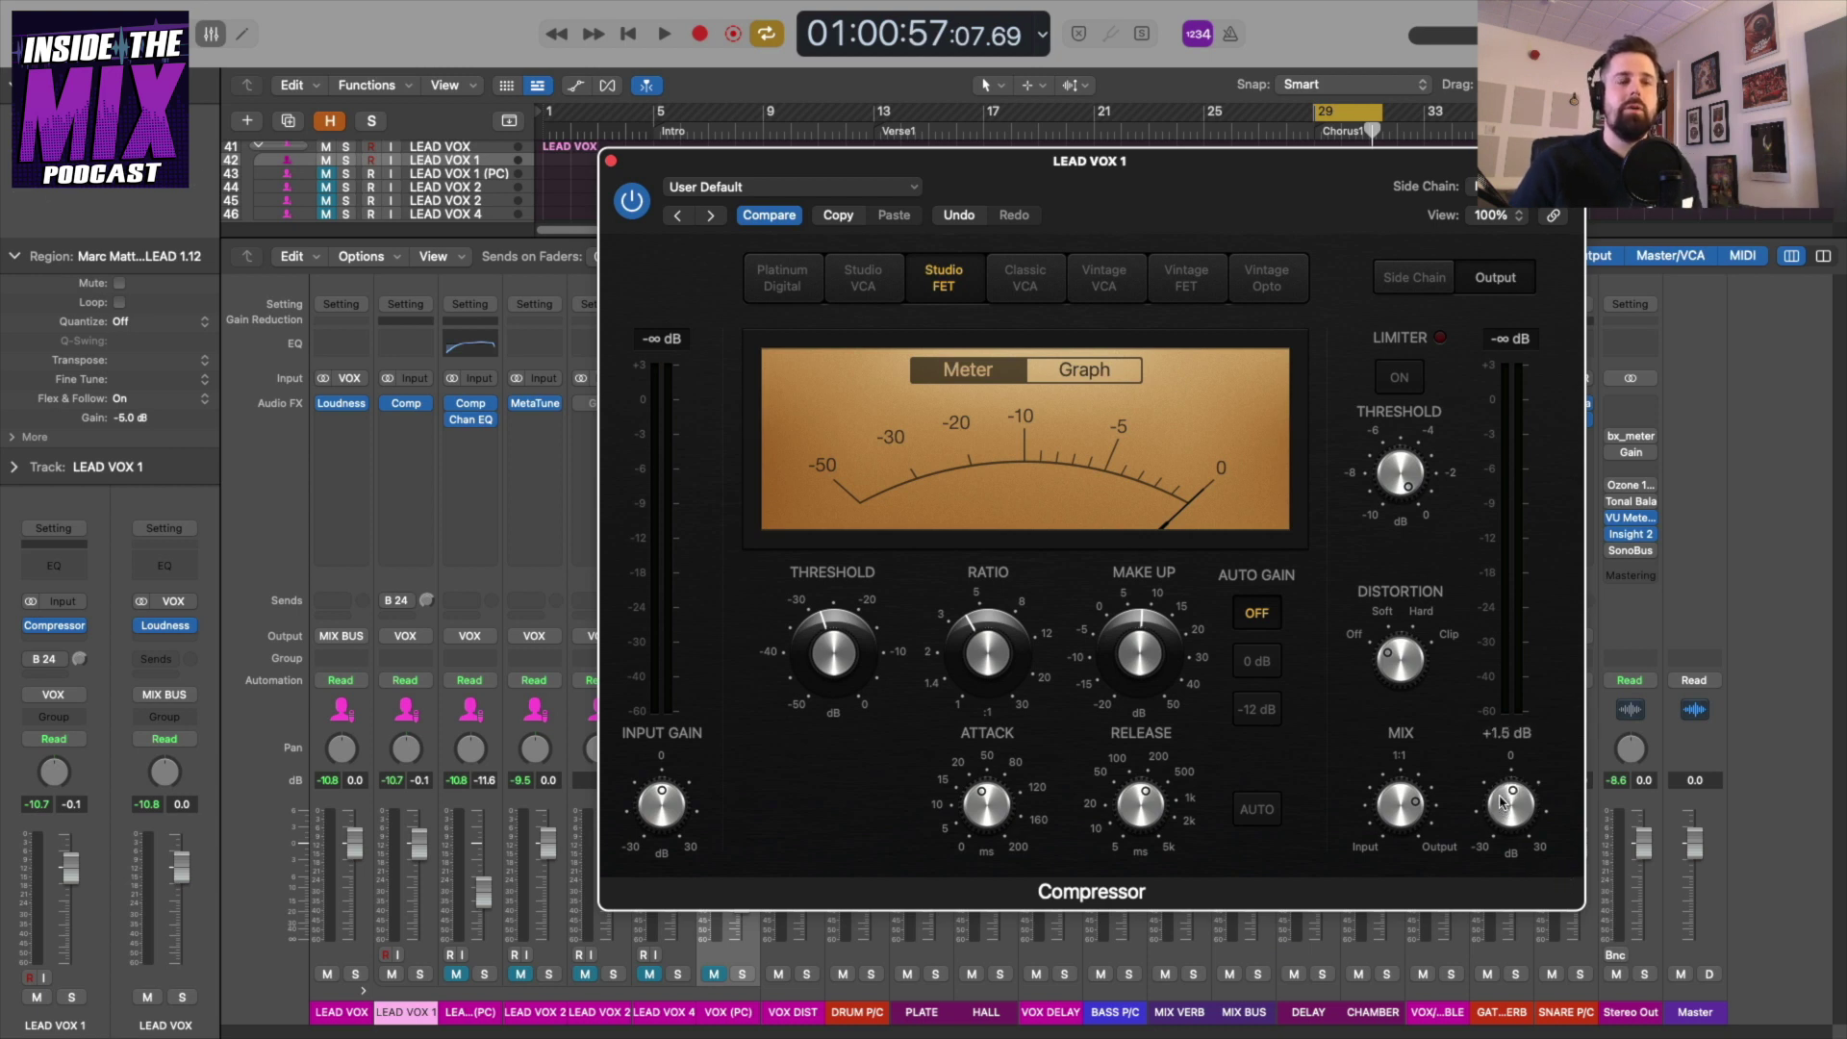
pyautogui.press('space')
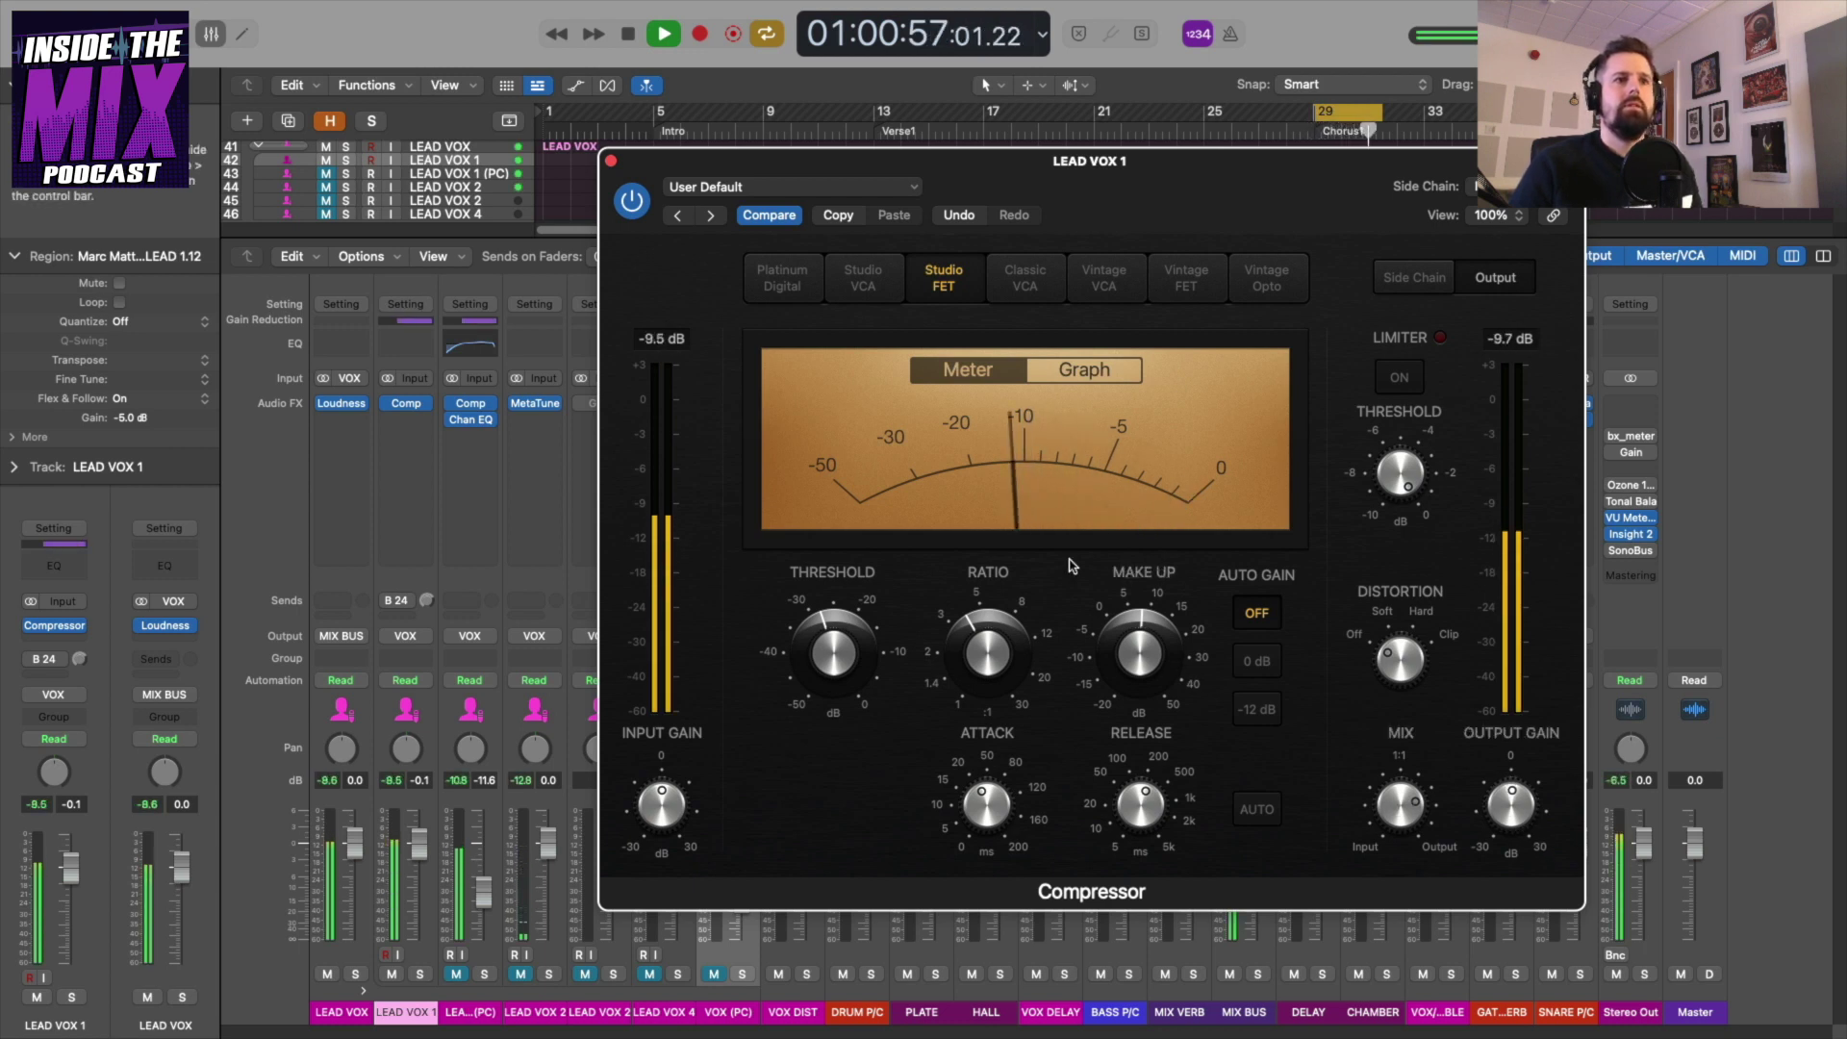
pyautogui.press('space')
# Bypass the Compressor on LEAD VOX 1 and play the chorus to compare the vocal without it.
pyautogui.click(639, 211)
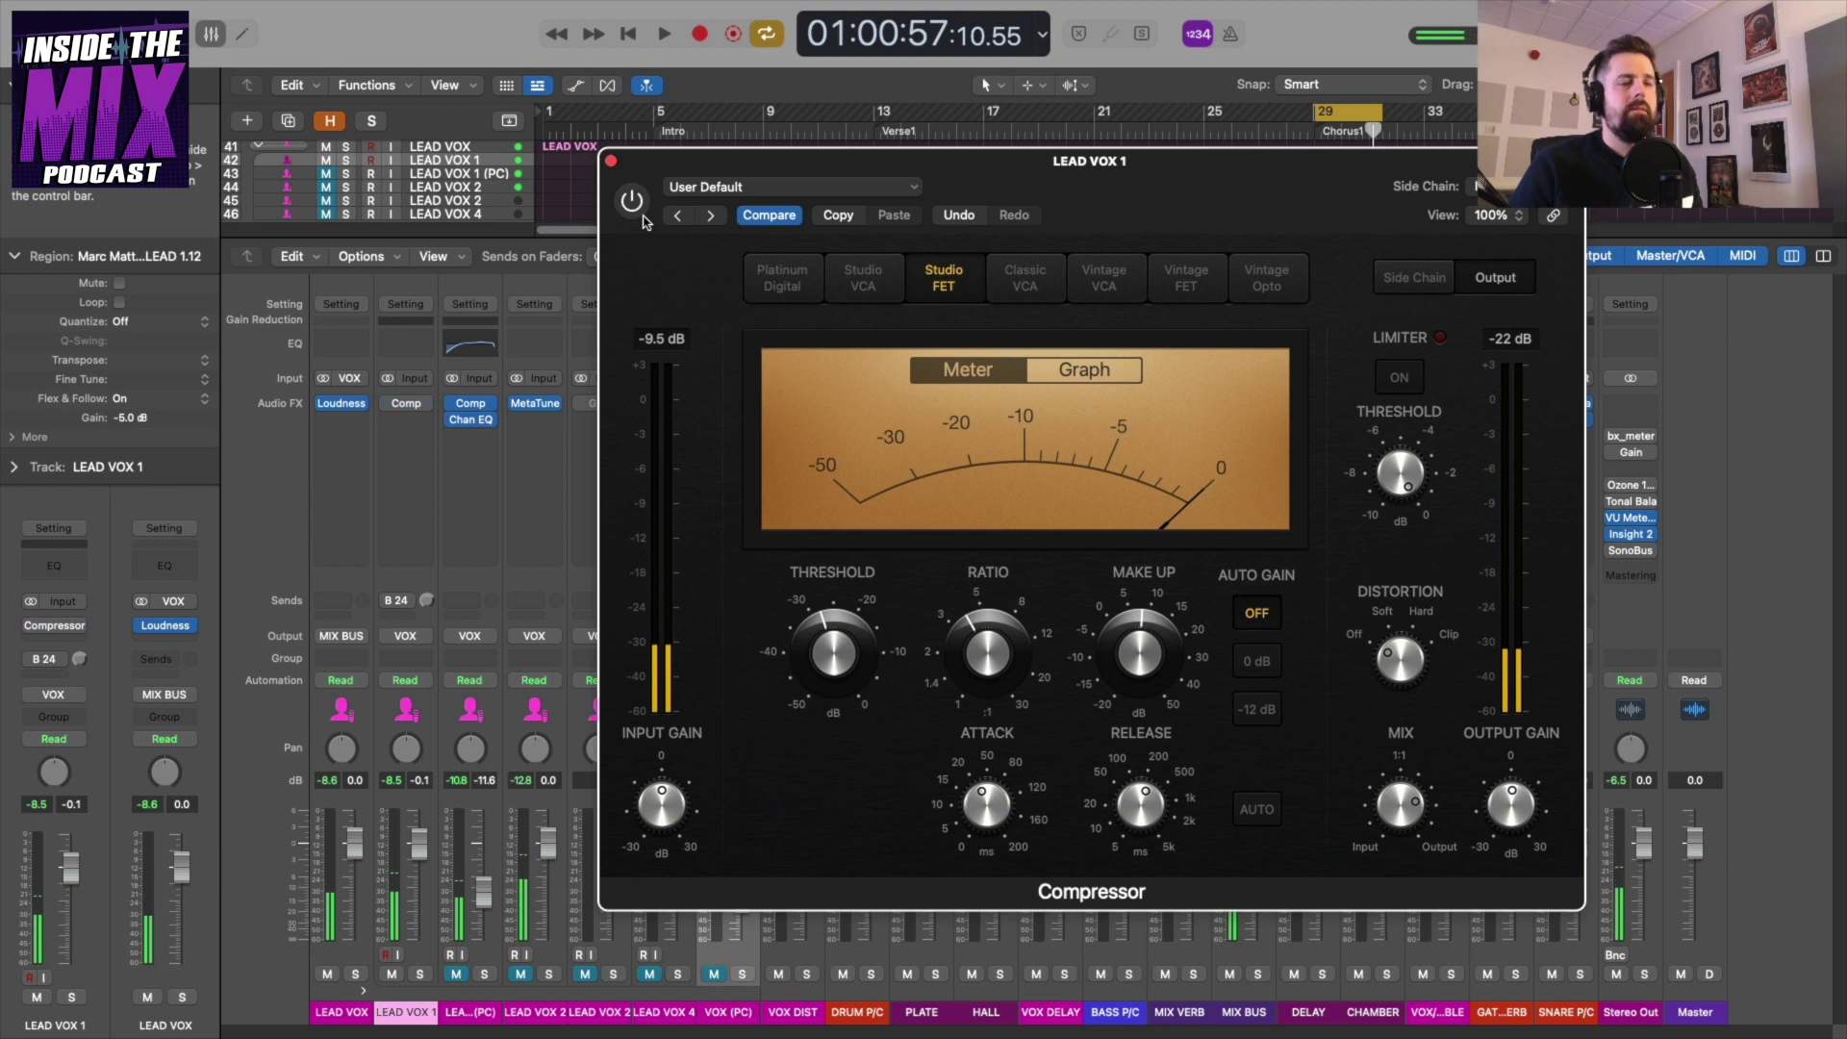
pyautogui.press('space')
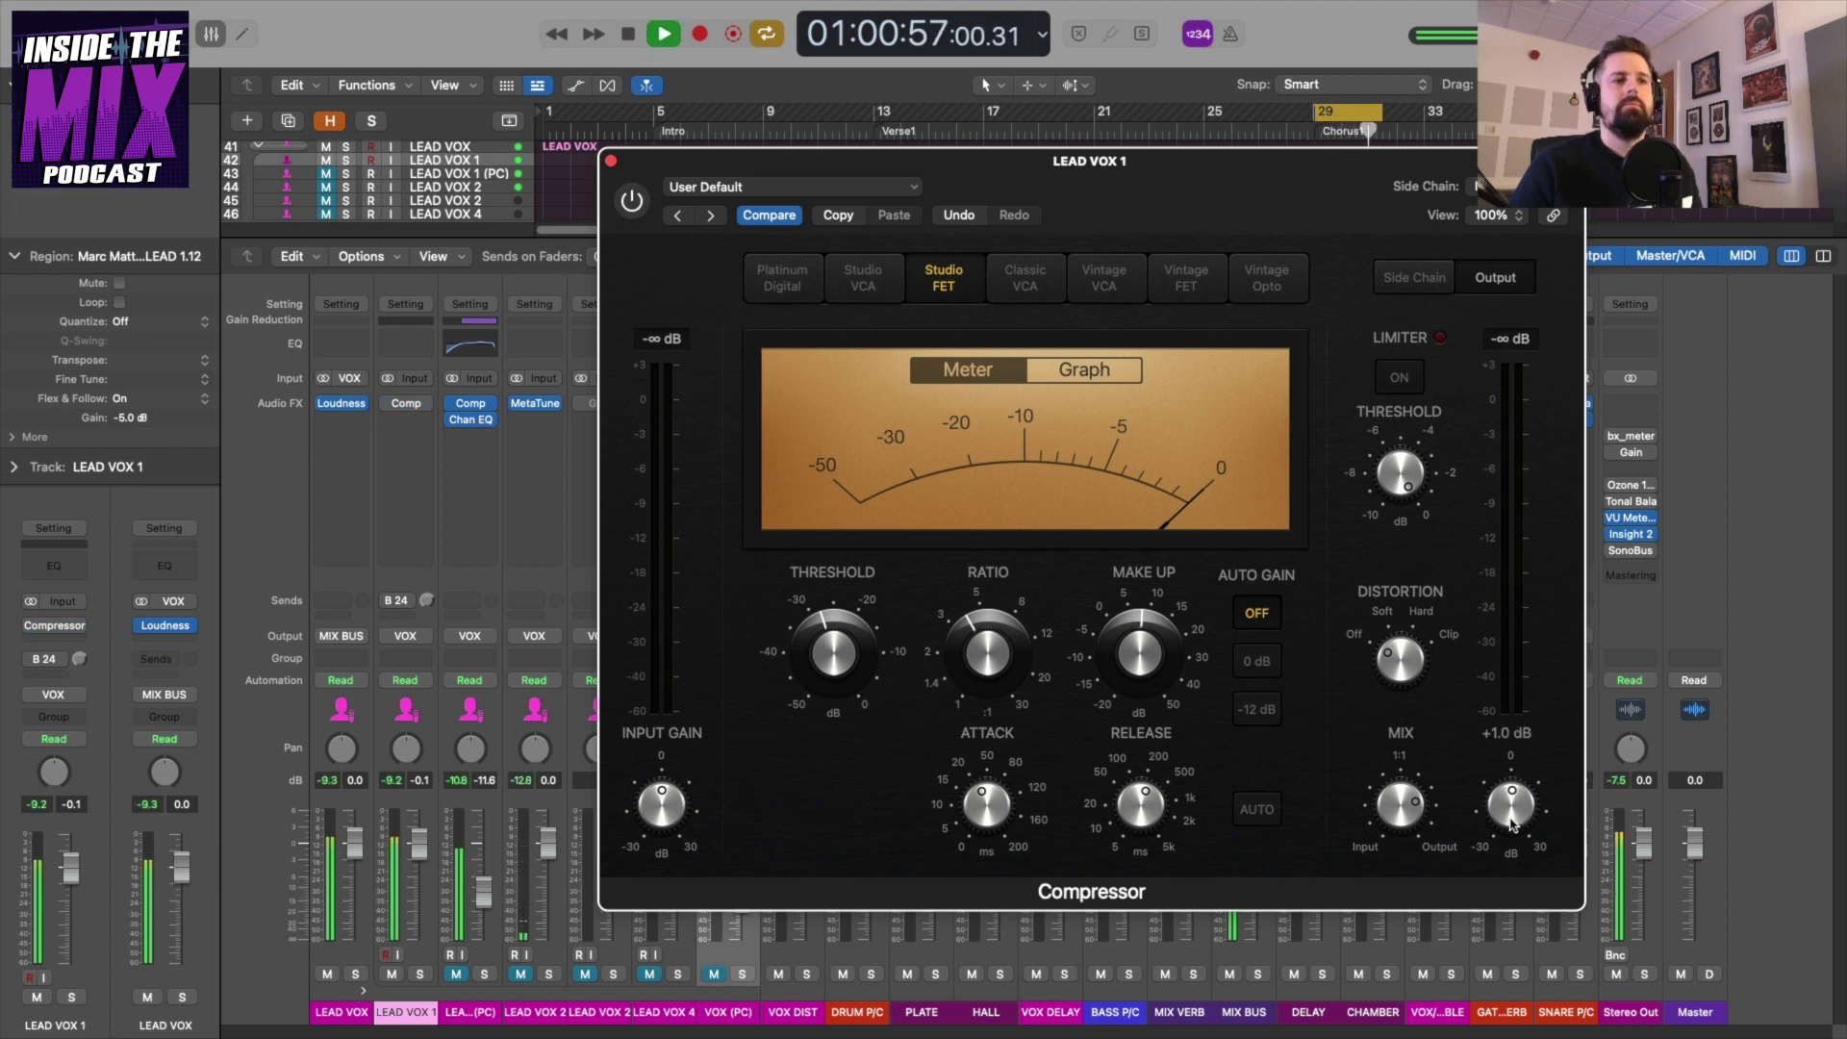
pyautogui.moveTo(1104, 344); pyautogui.dragTo(1311, 319)
pyautogui.press('space')
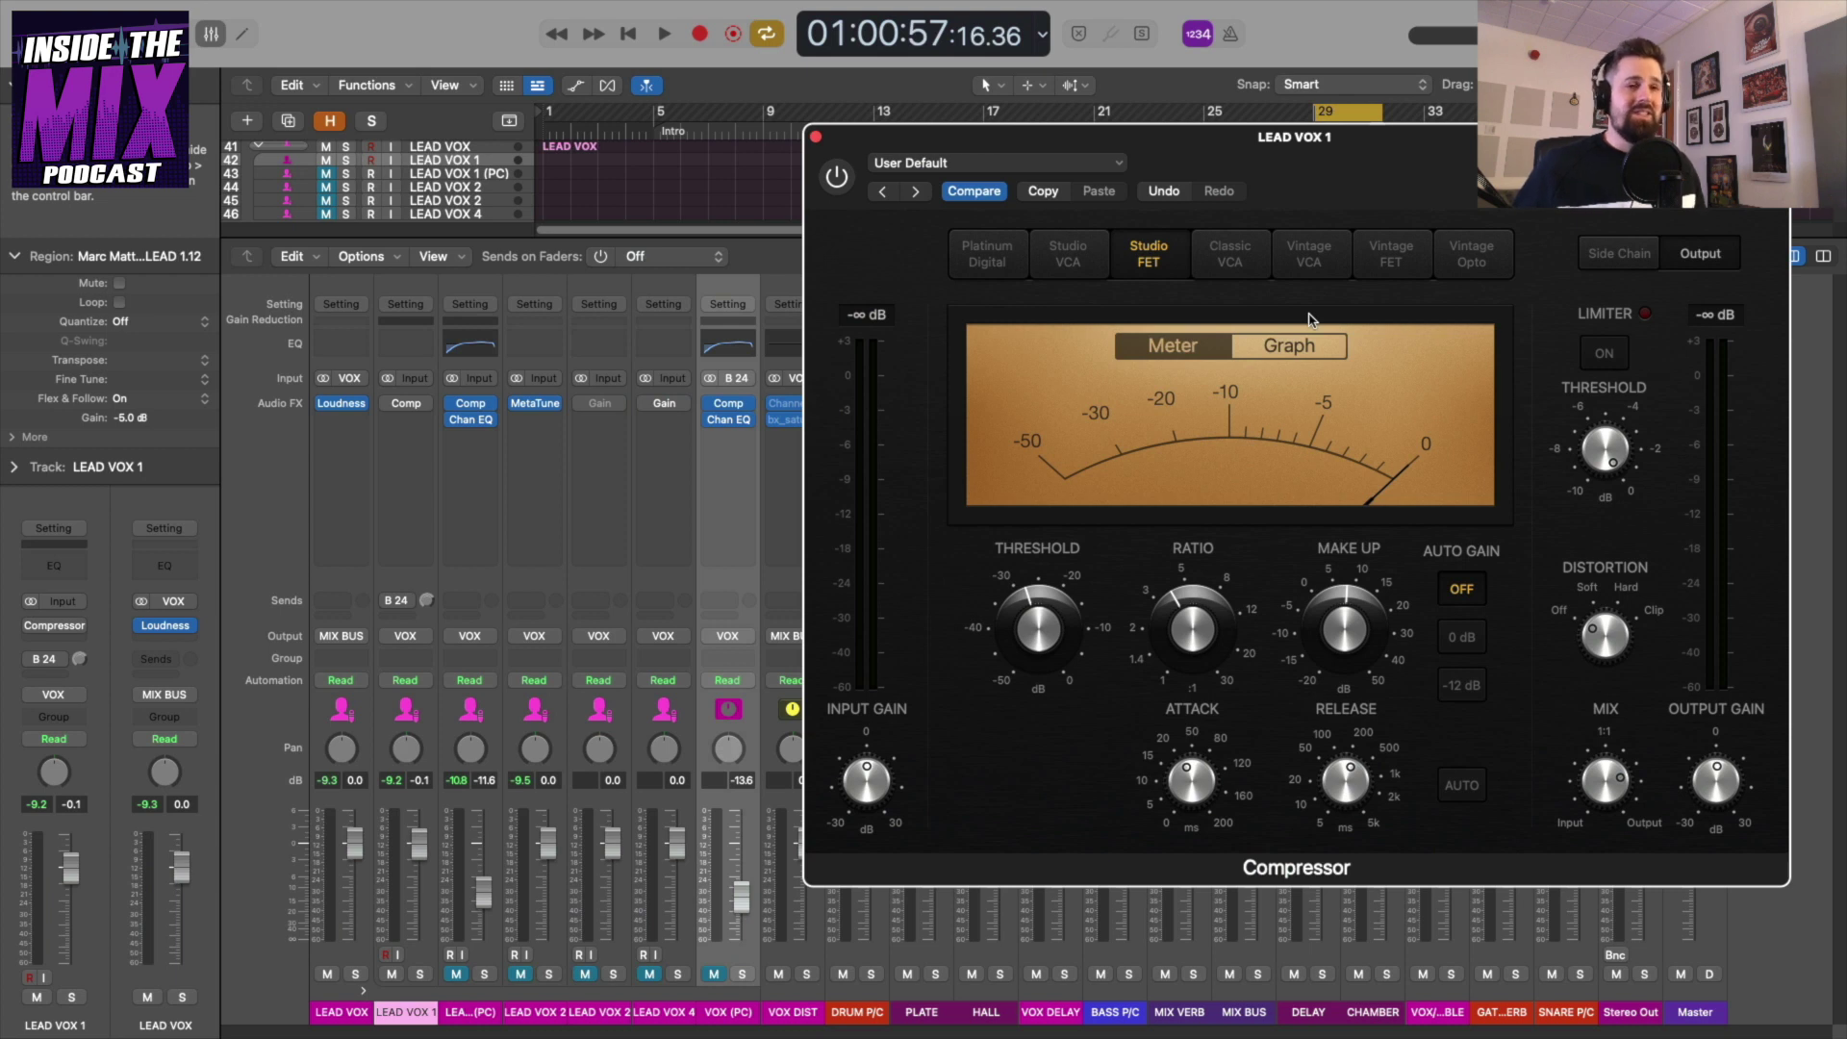